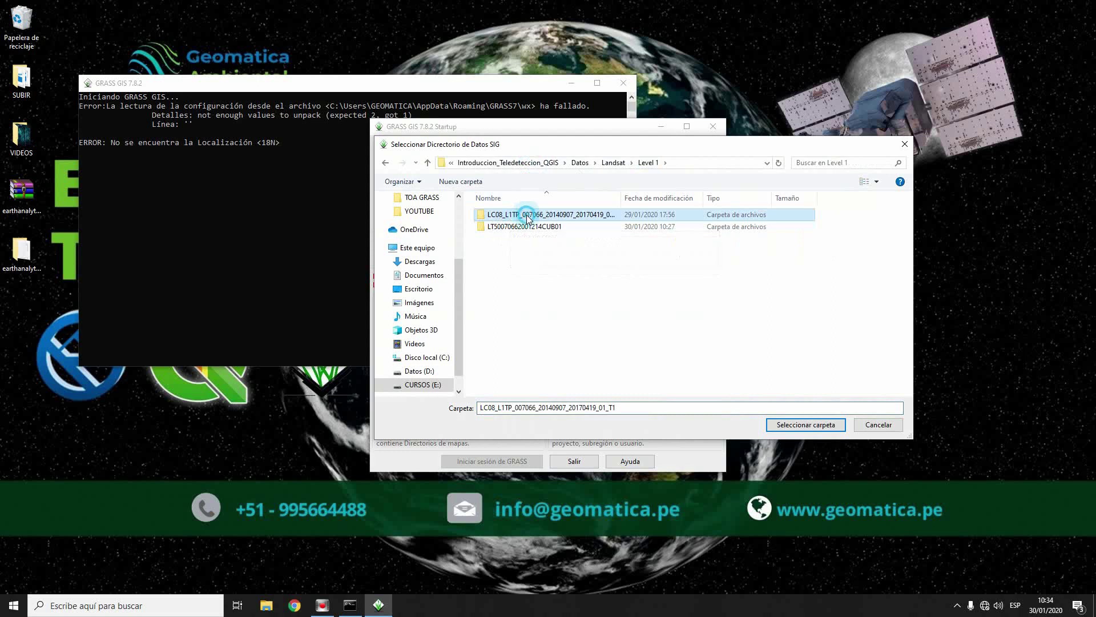
# Create a folder named PY_GRASS inside the LC08_L1TP_007066_20140907_20170419_01_T1 folder and choose it as the GRASS database directory
pyautogui.click(478, 183)
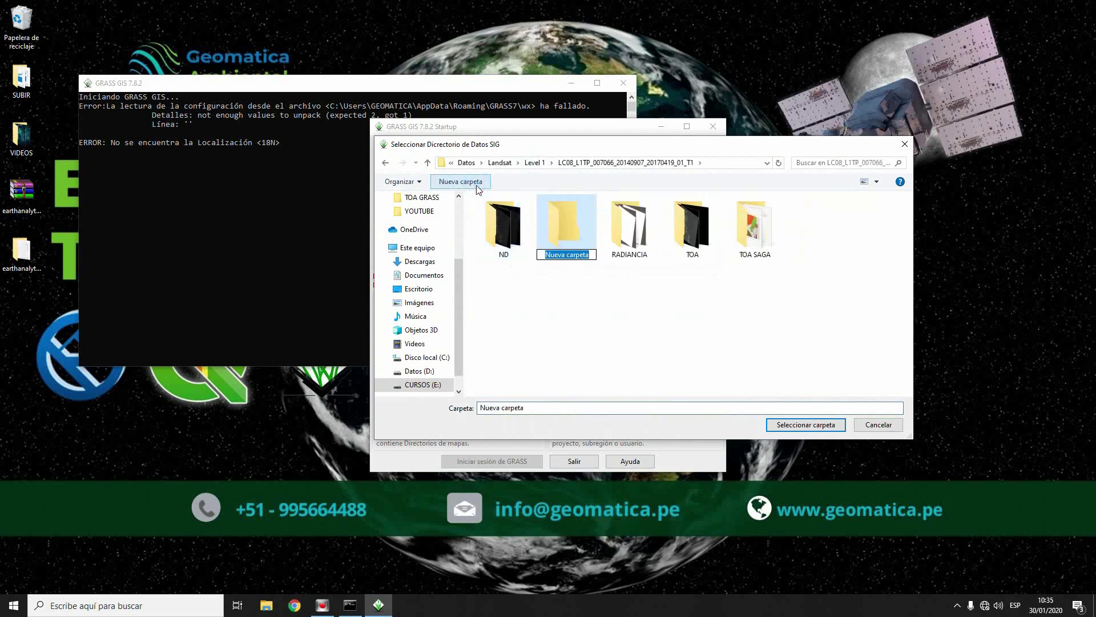
pyautogui.write('py_')
pyautogui.press('BackSpace')
pyautogui.press('BackSpace')
pyautogui.press('BackSpace')
pyautogui.write('PY_GRASS')
pyautogui.click(542, 292)
pyautogui.click(565, 226)
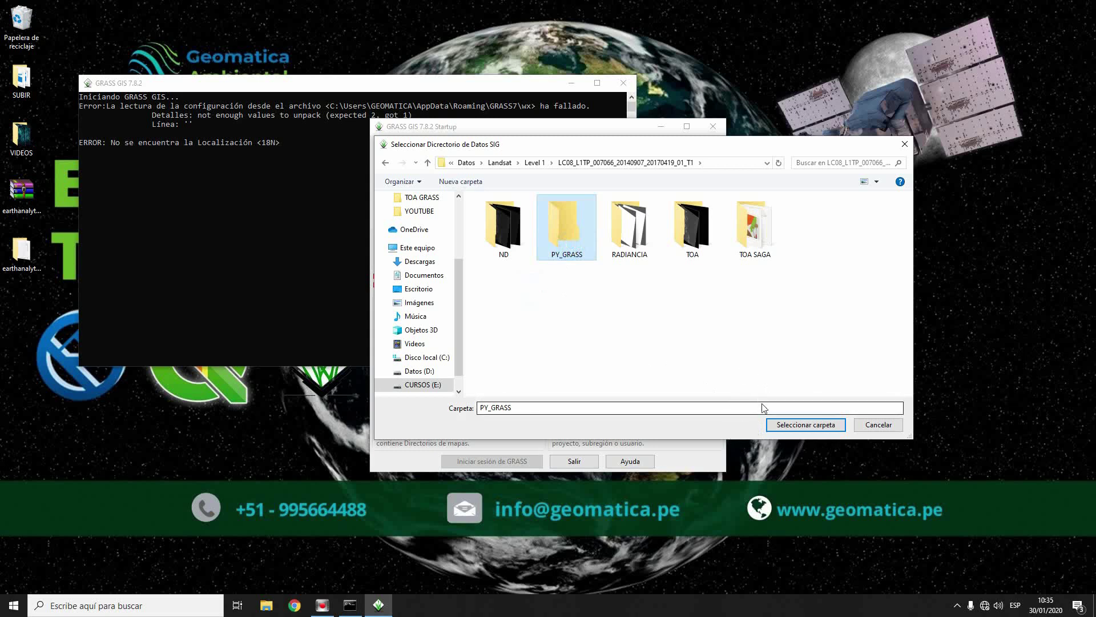
pyautogui.click(785, 425)
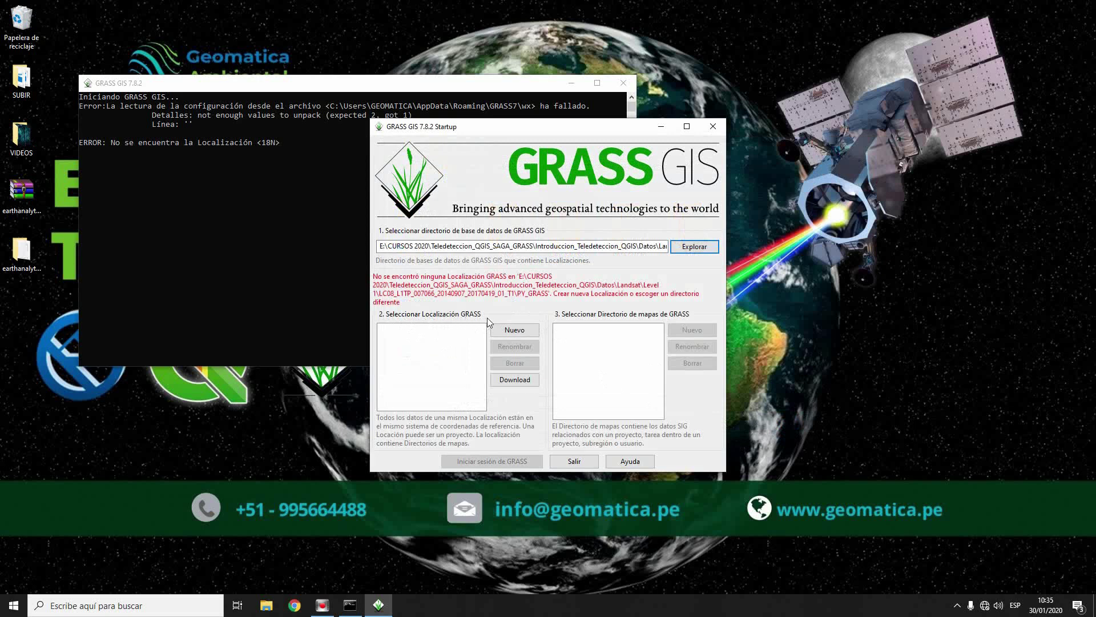
# Start a new location named ZONA, reading its projection and datum from a georeferenced data file
pyautogui.click(514, 330)
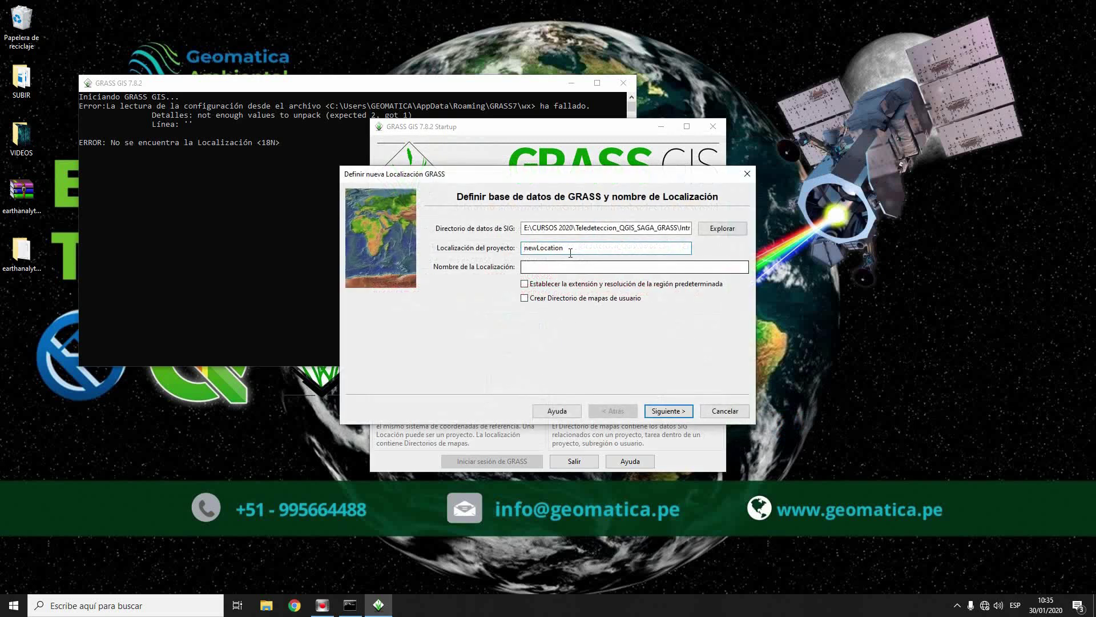
pyautogui.write('ZONA')
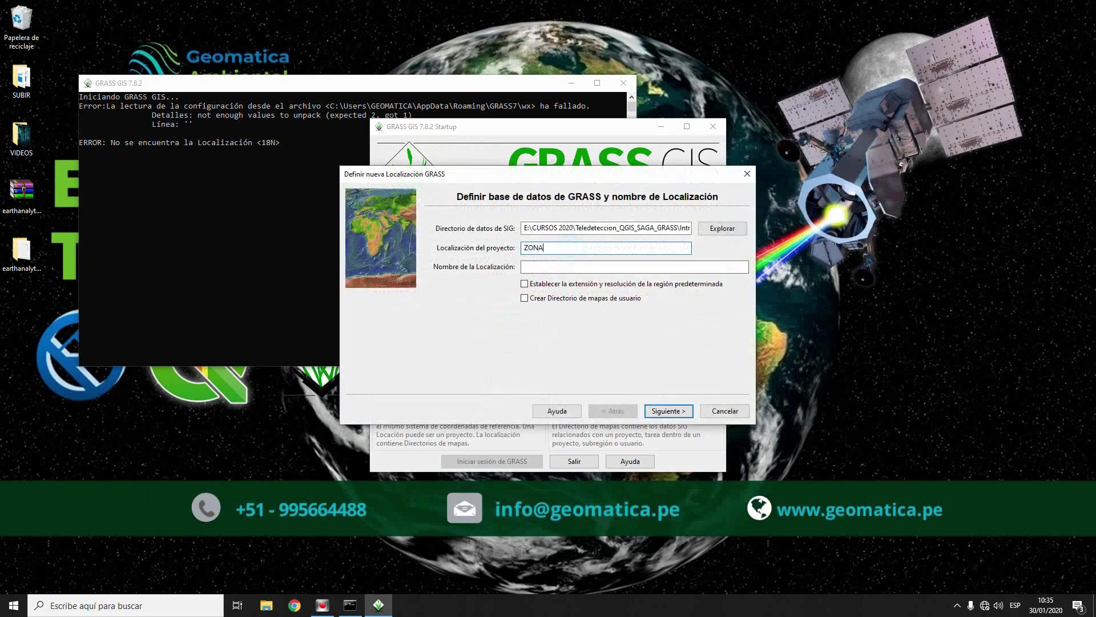
pyautogui.click(662, 410)
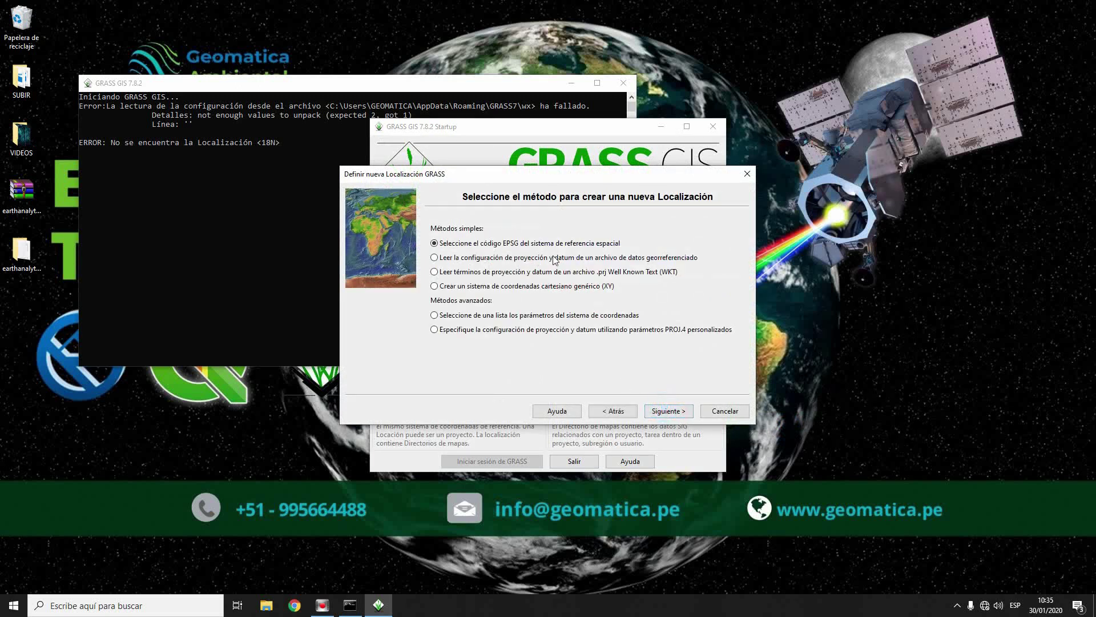
pyautogui.click(502, 258)
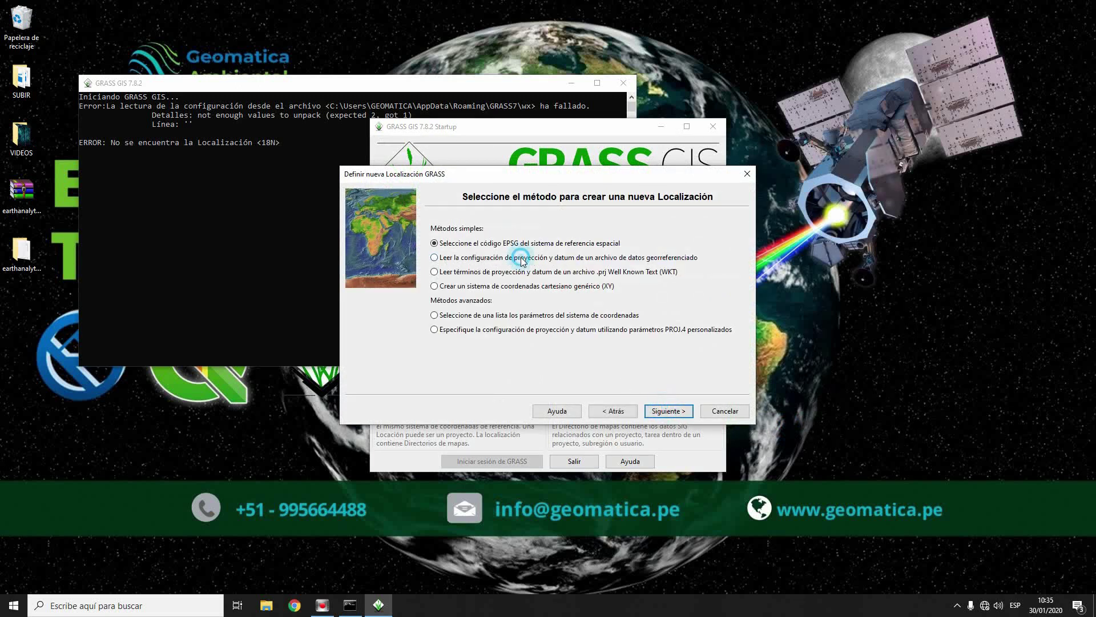
pyautogui.click(670, 411)
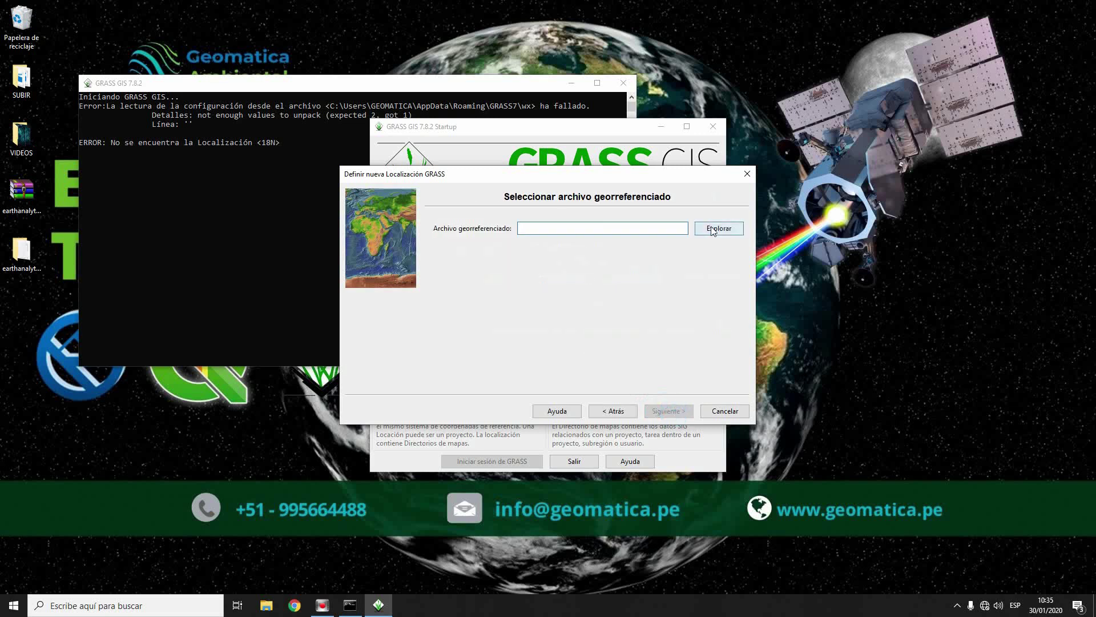
# Choose LC08_L1TP_007066_20140907_20170419_01_T1_B1.TIF from the Landsat Level 1 scene folder on drive E as the georeferenced file
pyautogui.click(714, 228)
pyautogui.scroll(-2, 416, 416)
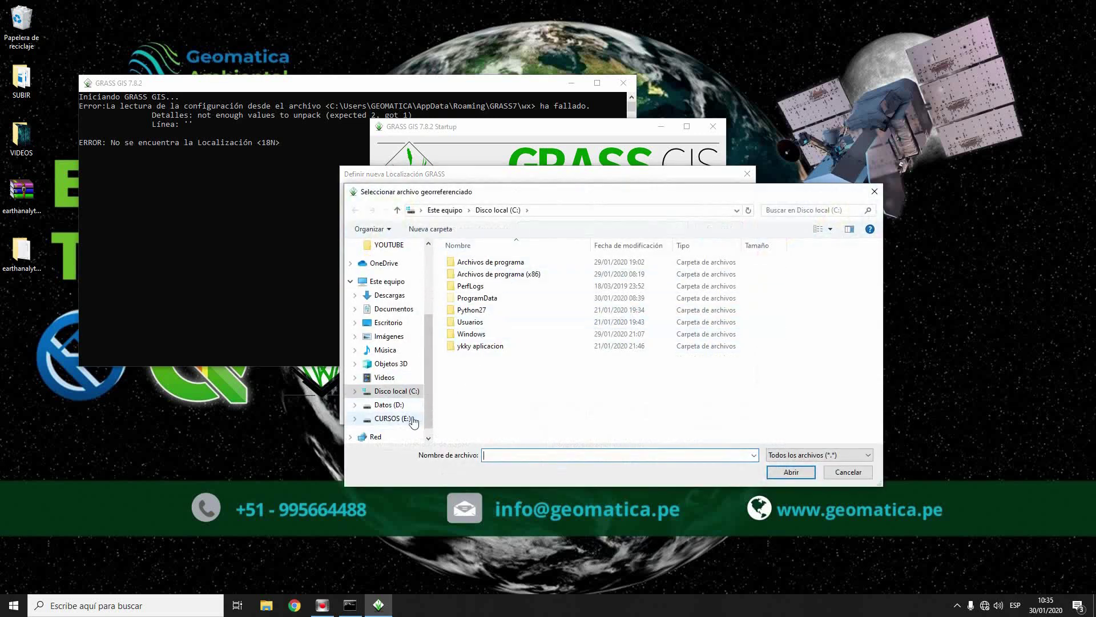
pyautogui.click(411, 418)
pyautogui.doubleClick(477, 286)
pyautogui.scroll(-5, 514, 343)
pyautogui.click(554, 393)
pyautogui.doubleClick(553, 393)
pyautogui.doubleClick(514, 262)
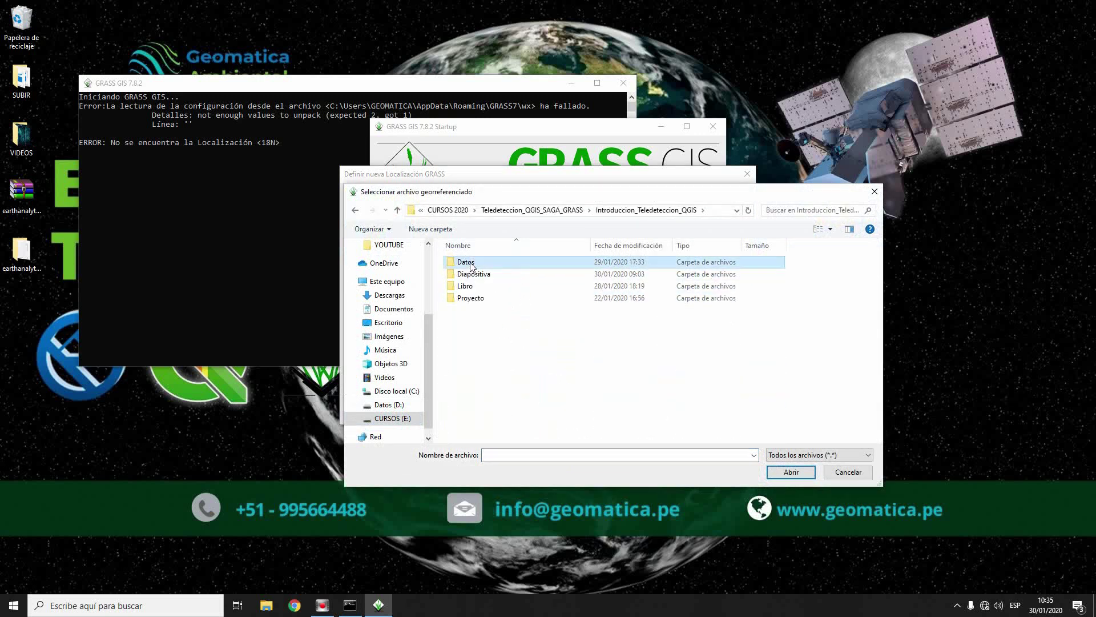
pyautogui.doubleClick(469, 262)
pyautogui.doubleClick(467, 274)
pyautogui.doubleClick(478, 261)
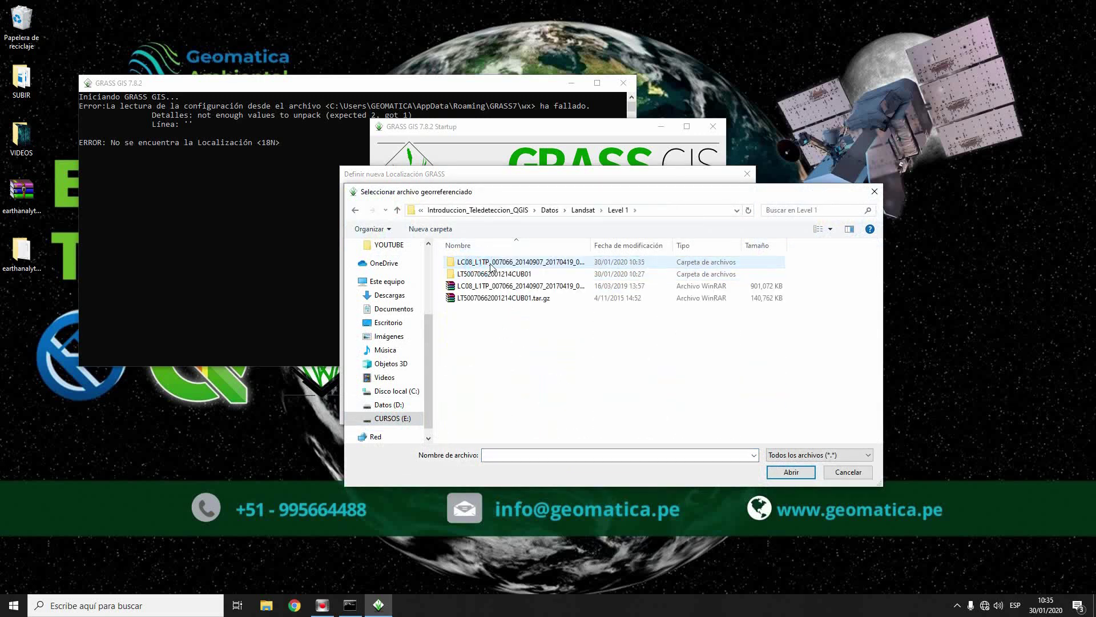
pyautogui.click(491, 264)
pyautogui.click(840, 274)
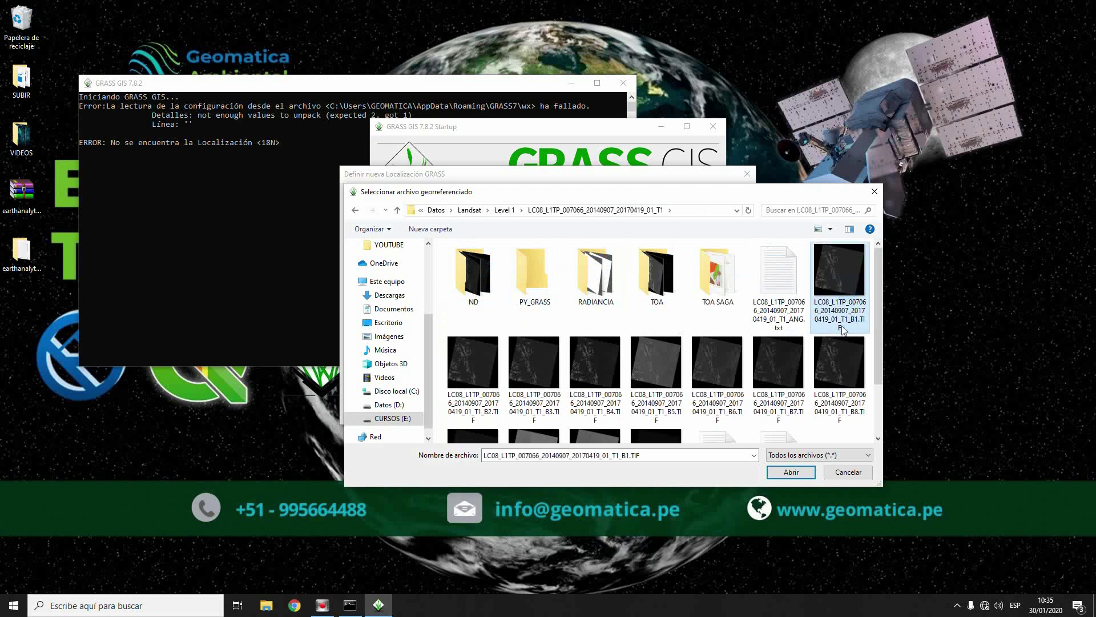
pyautogui.click(791, 471)
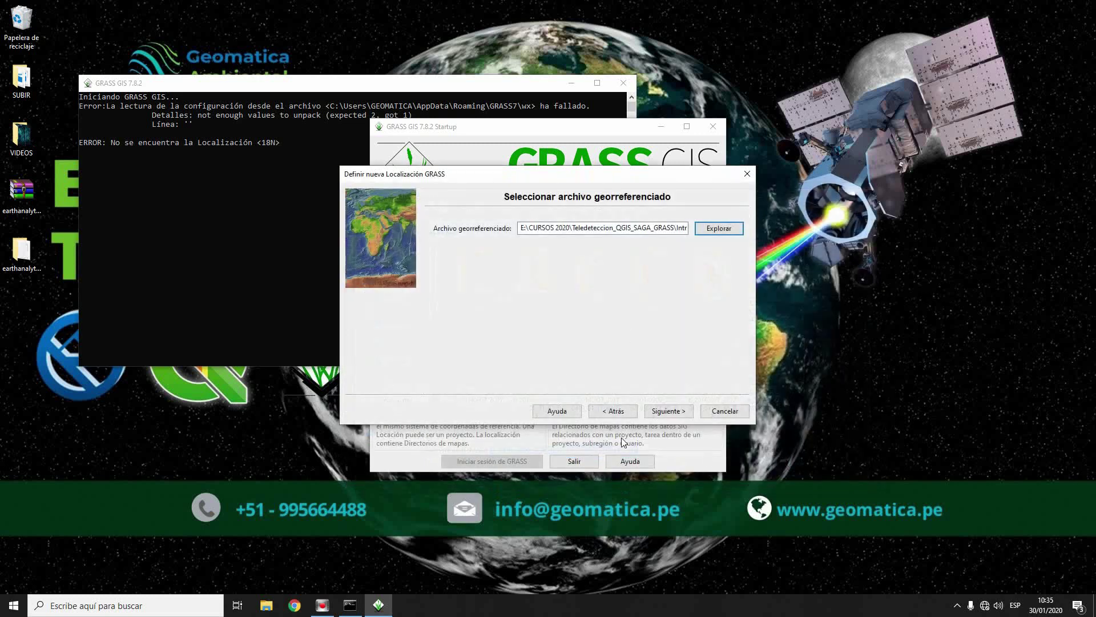
# Accept the projection summary and finish creating the ZONA location in the PY_GRASS directory
pyautogui.click(669, 411)
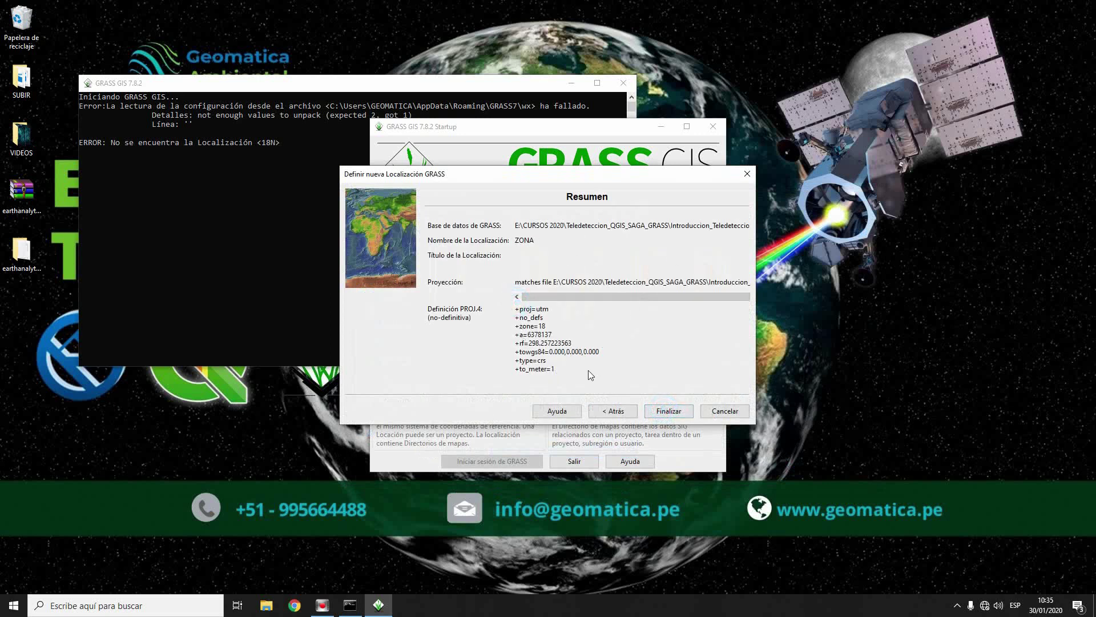
pyautogui.click(672, 413)
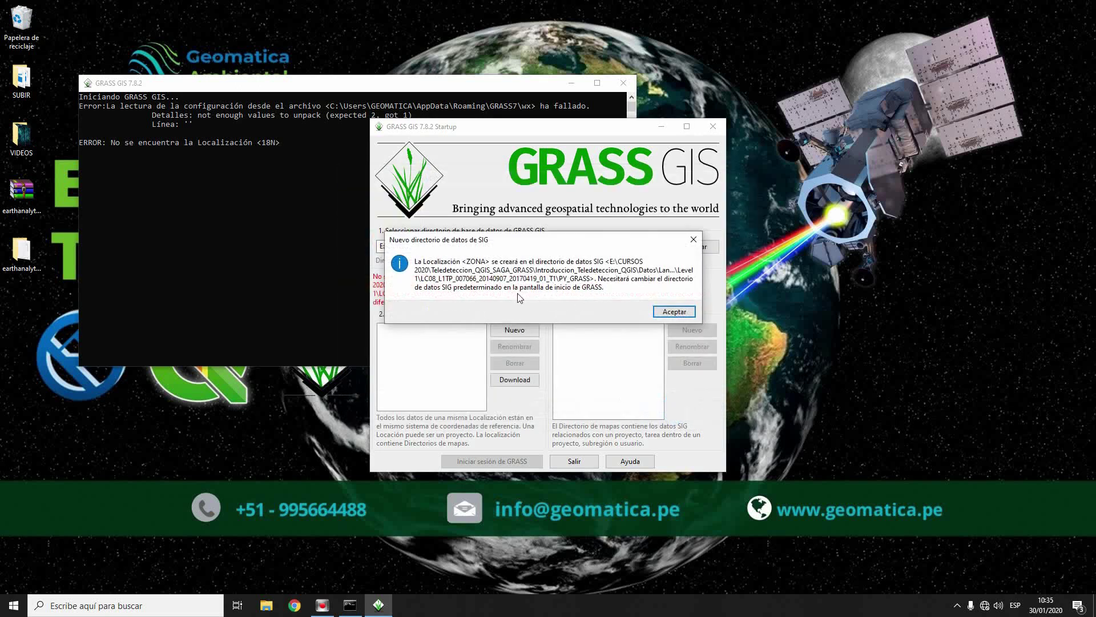
pyautogui.click(673, 311)
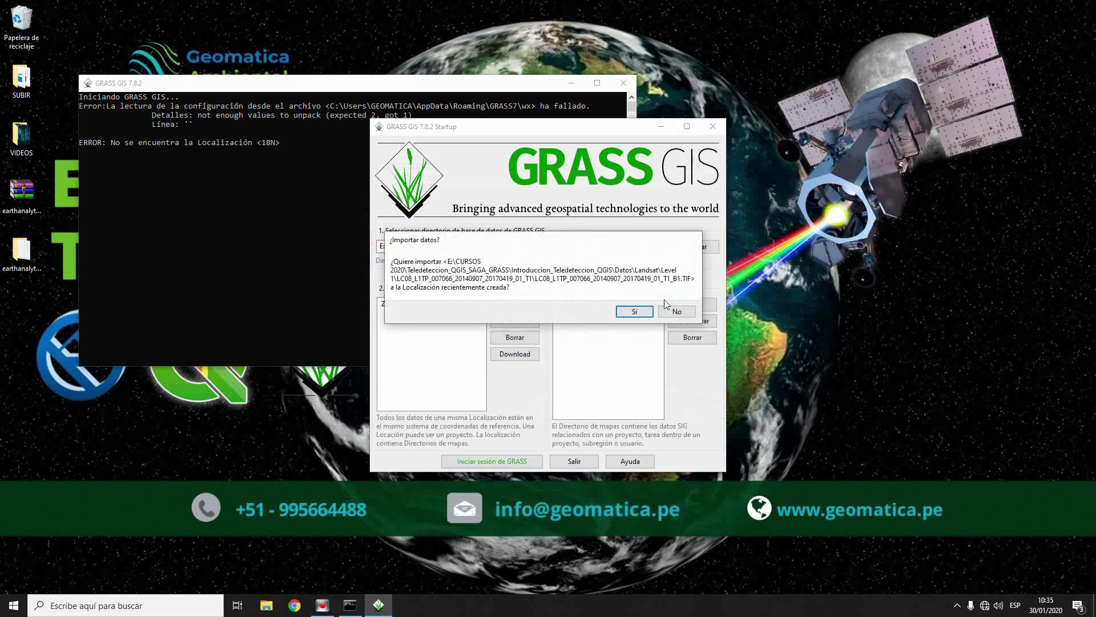
# Decline importing the B1 image into the new location and start the GRASS session in its PERMANENT mapset
pyautogui.click(675, 312)
pyautogui.click(574, 304)
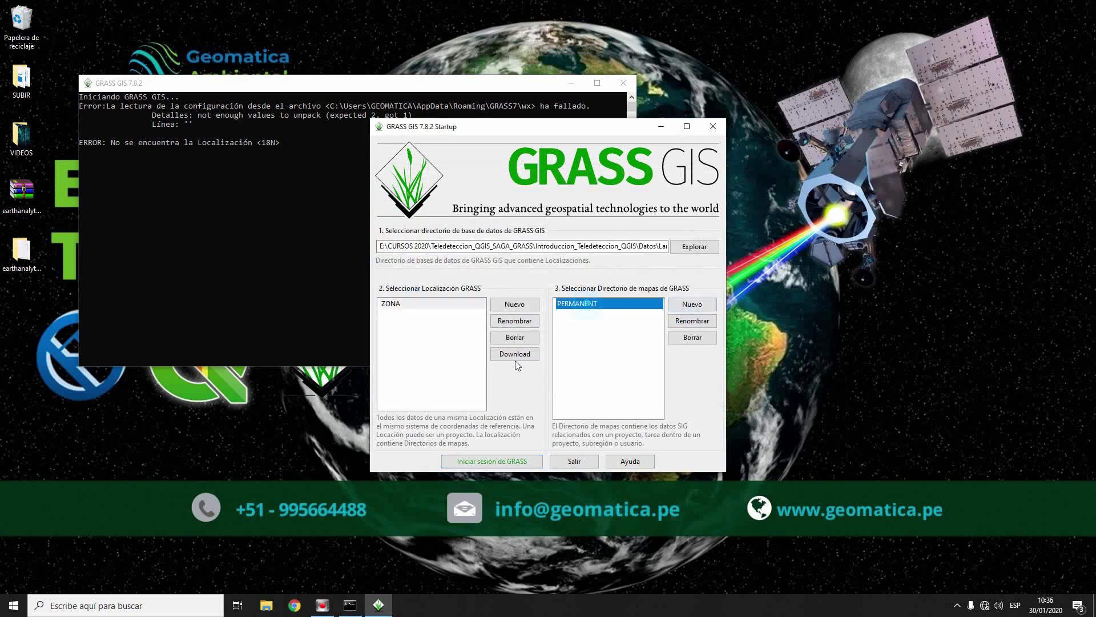
pyautogui.click(512, 462)
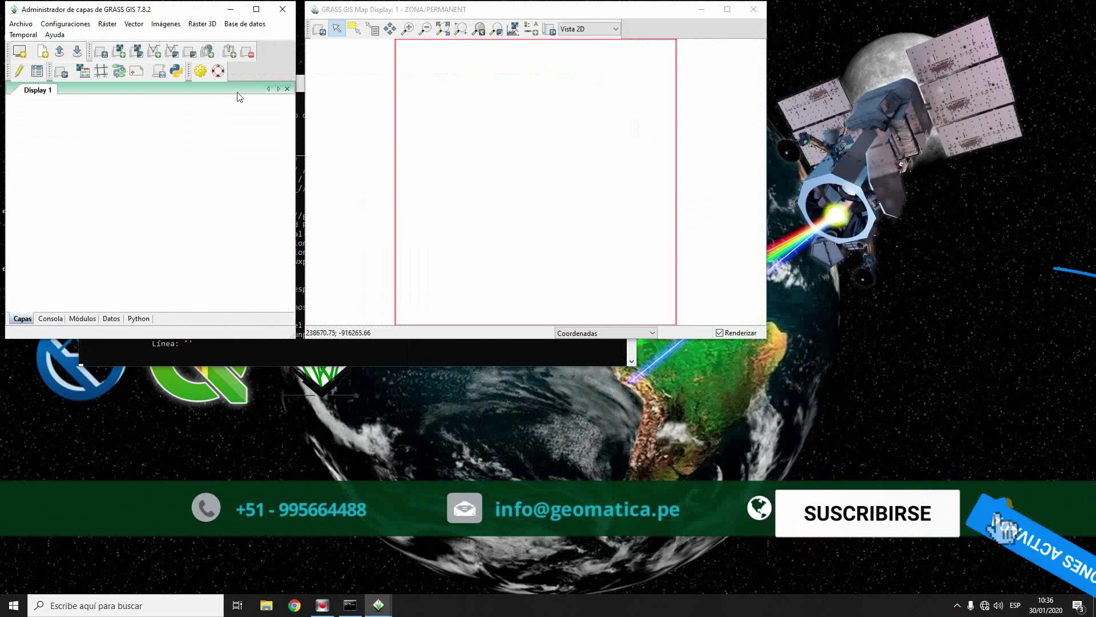
# Open the simplified raster import with reprojection (r.import) and set the source type to Directorio
pyautogui.click(20, 23)
pyautogui.moveTo(80, 69)
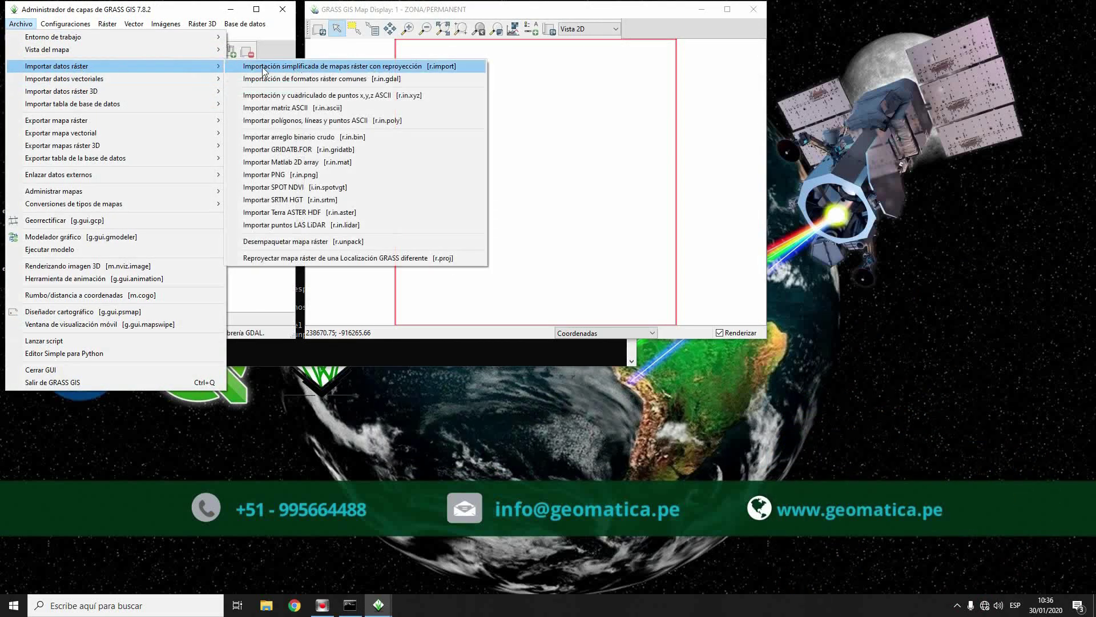
pyautogui.click(352, 68)
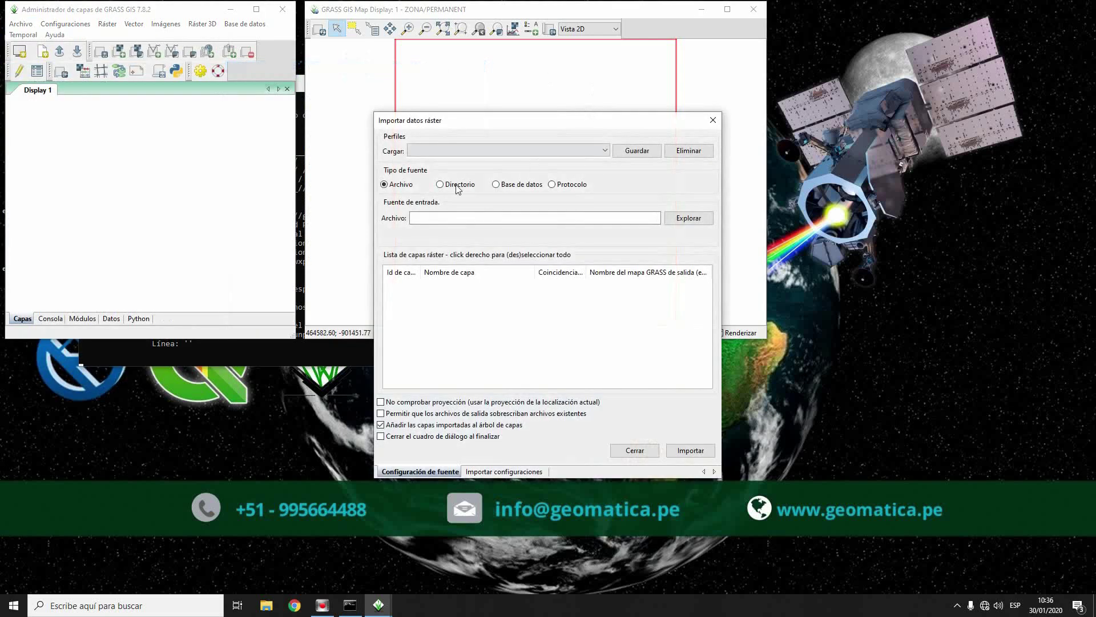
pyautogui.click(458, 189)
# Set the import directory to the LC08_L1TP_007066_20140907_20170419_01_T1 folder under Datos, Landsat, Level 1 on drive E
pyautogui.click(691, 231)
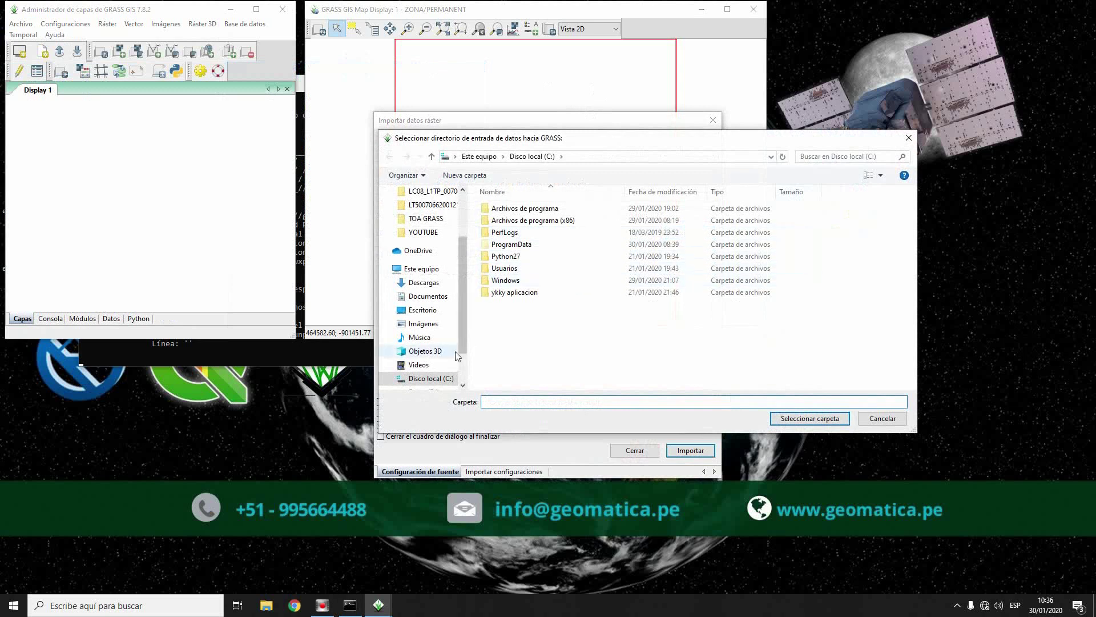
pyautogui.scroll(-2, 458, 355)
pyautogui.click(441, 350)
pyautogui.doubleClick(546, 241)
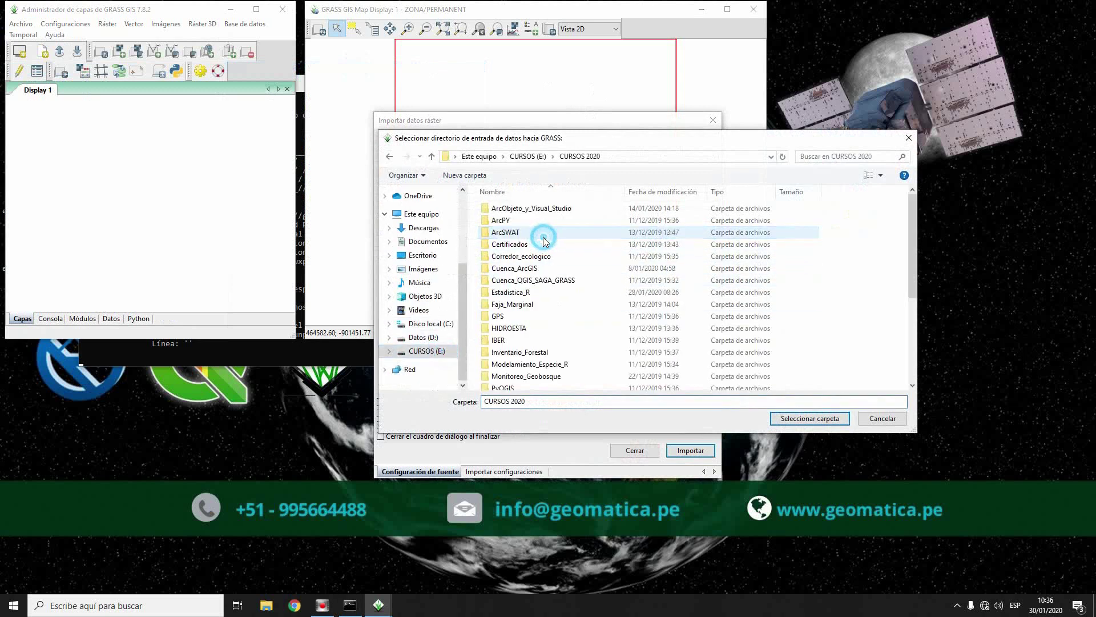
pyautogui.scroll(-4, 548, 257)
pyautogui.doubleClick(573, 346)
pyautogui.click(539, 212)
pyautogui.doubleClick(539, 213)
pyautogui.click(514, 208)
pyautogui.doubleClick(514, 208)
pyautogui.click(505, 220)
pyautogui.doubleClick(505, 220)
pyautogui.click(518, 211)
pyautogui.doubleClick(518, 209)
pyautogui.click(524, 208)
pyautogui.click(811, 416)
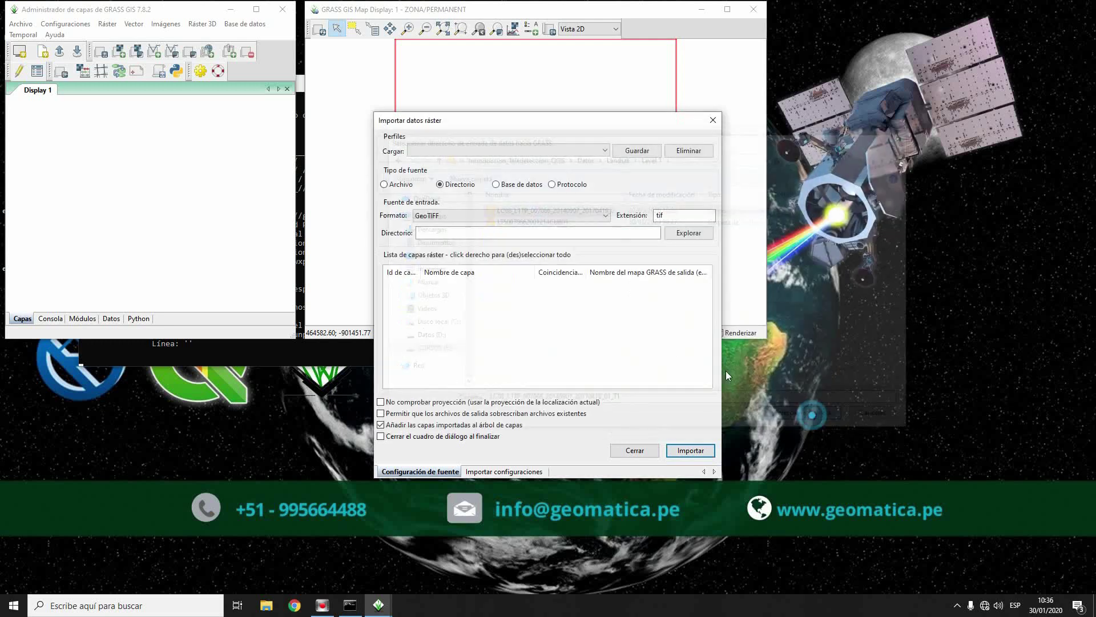
# Enlarge the raster import dialog and mark layers 1 to 11 for import, leaving out the BQA layer
pyautogui.moveTo(583, 128); pyautogui.dragTo(511, 66)
pyautogui.moveTo(649, 417); pyautogui.dragTo(812, 498)
pyautogui.click(319, 219)
pyautogui.click(318, 230)
pyautogui.click(319, 241)
pyautogui.click(319, 252)
pyautogui.click(318, 263)
pyautogui.click(318, 273)
pyautogui.click(319, 284)
pyautogui.click(319, 296)
pyautogui.click(319, 306)
pyautogui.click(318, 317)
pyautogui.click(319, 328)
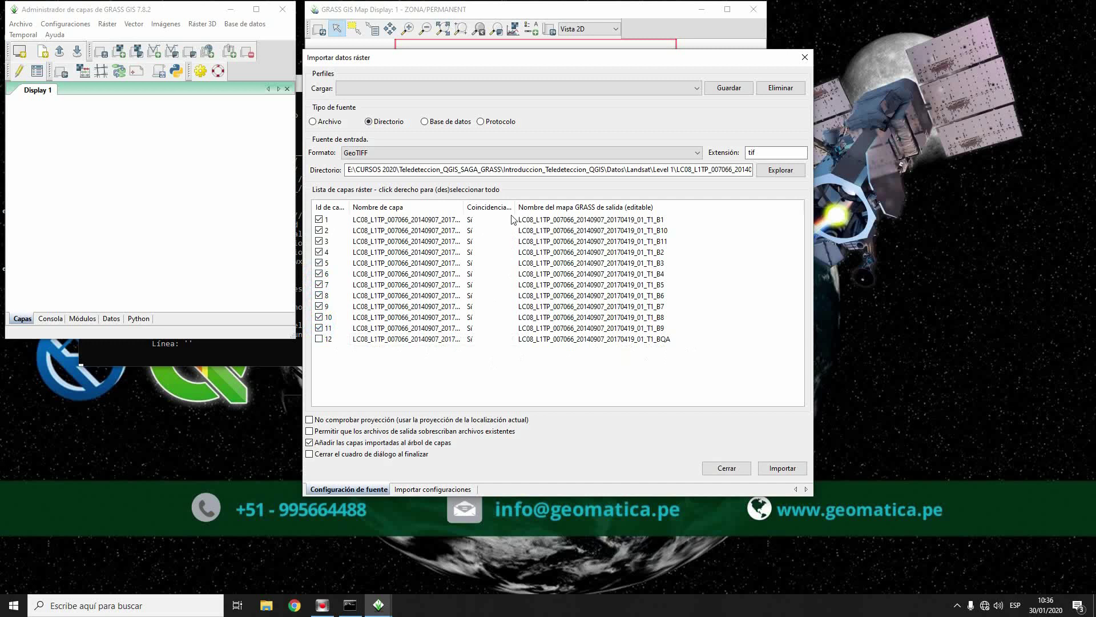
# Shorten the output map name of the B1 layer to LC08_B1
pyautogui.moveTo(441, 170); pyautogui.dragTo(766, 173)
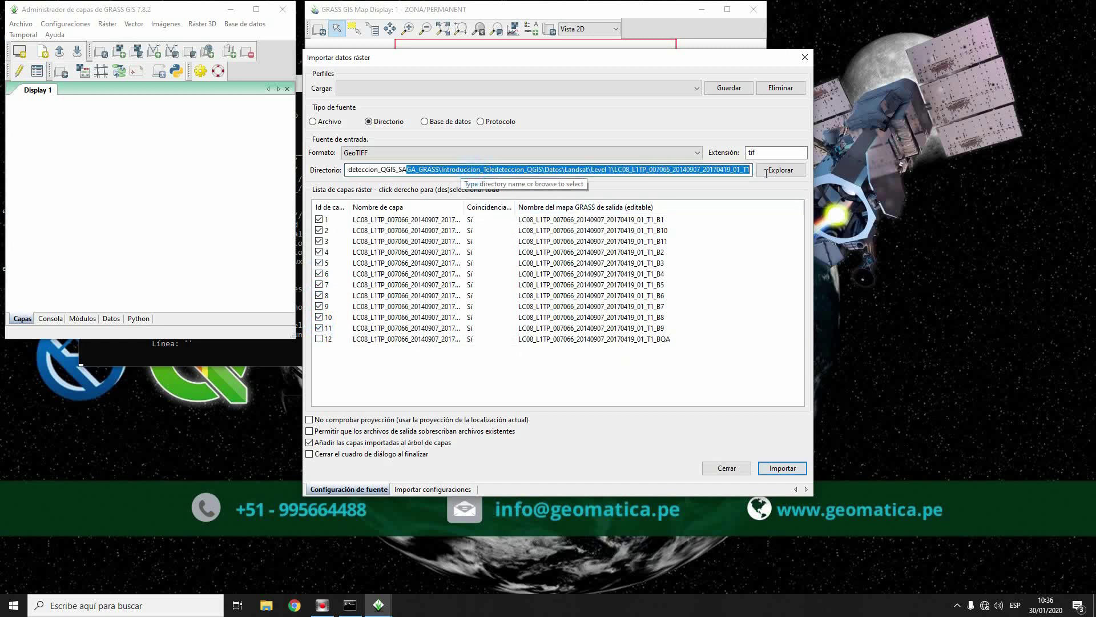
pyautogui.click(621, 231)
pyautogui.click(622, 220)
pyautogui.click(577, 220)
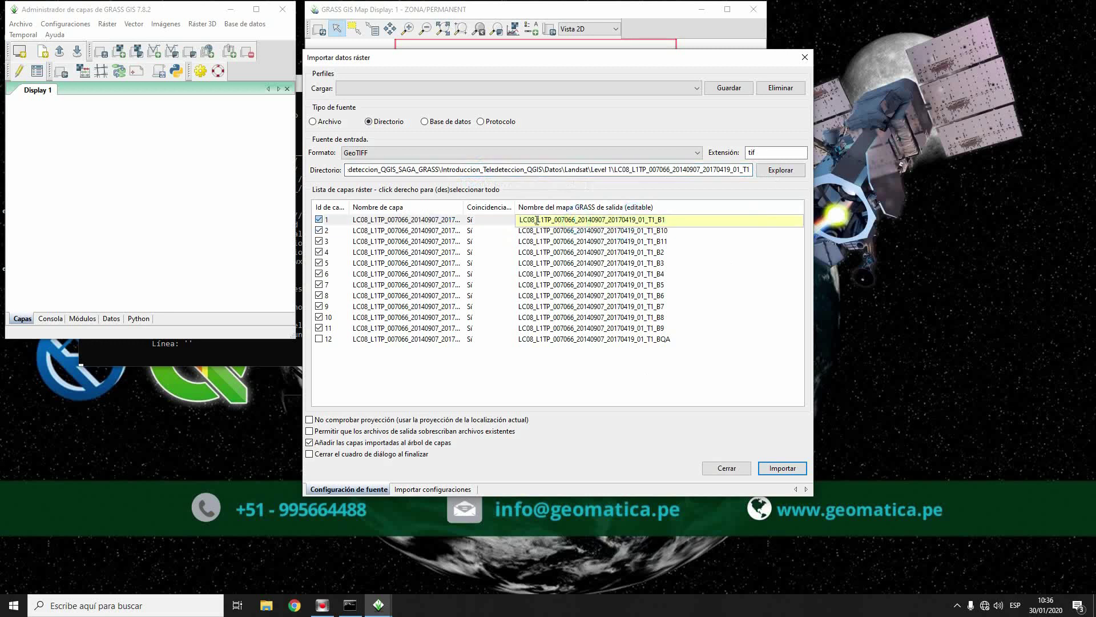
pyautogui.moveTo(539, 221); pyautogui.dragTo(646, 223)
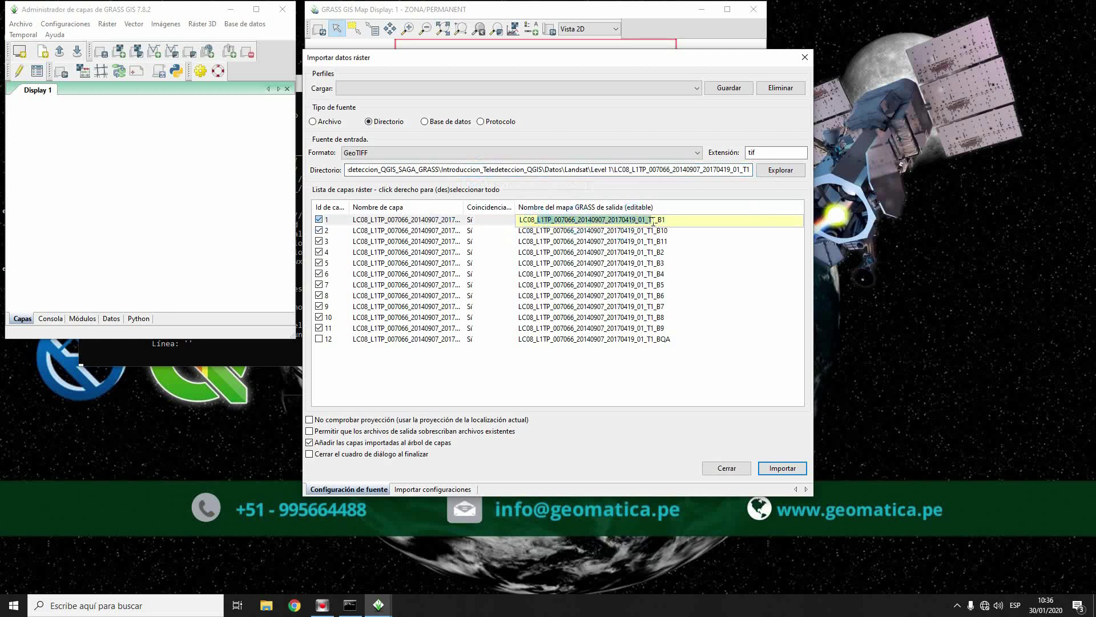
pyautogui.press('BackSpace')
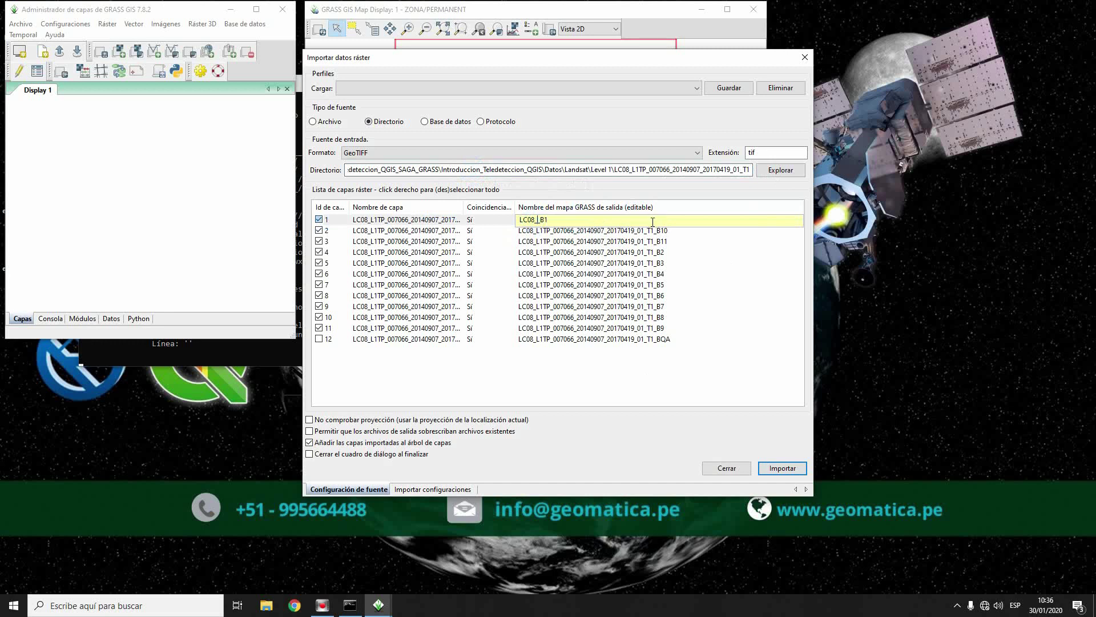
# Shorten the output map name of the B10 layer to LC08_B10
pyautogui.click(538, 231)
pyautogui.click(538, 231)
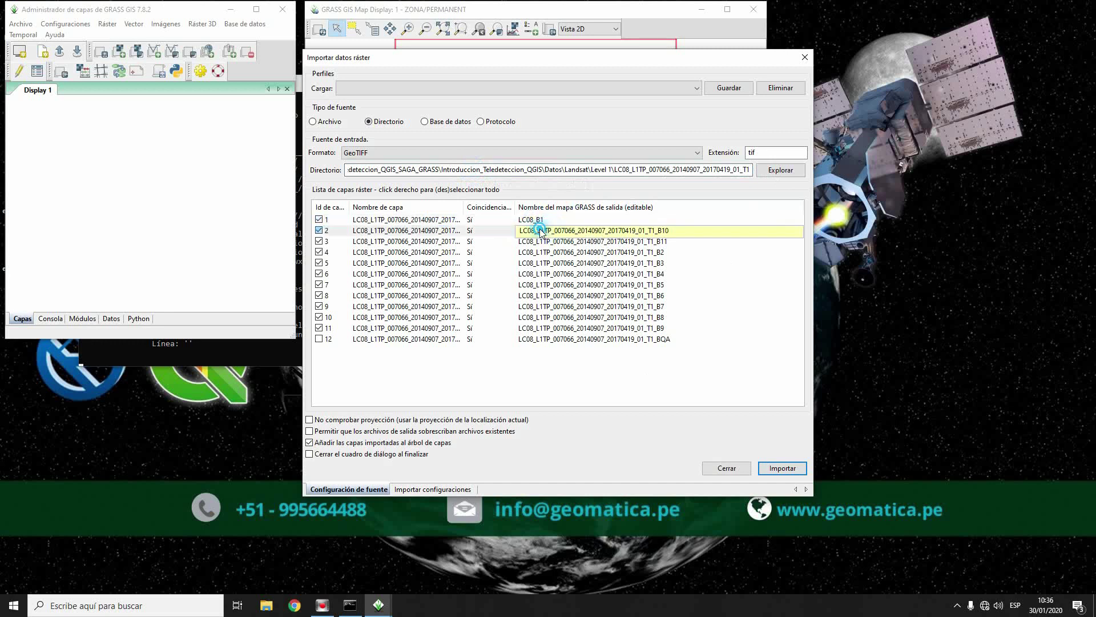
pyautogui.moveTo(538, 231); pyautogui.dragTo(618, 230)
pyautogui.press('BackSpace')
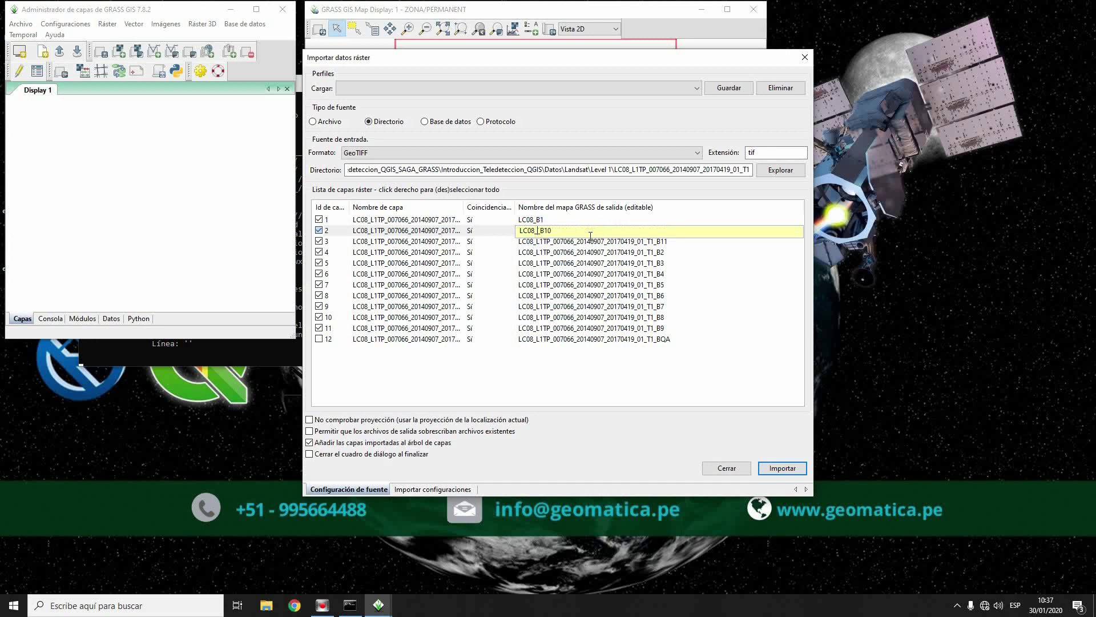
# Shorten the output map name of the B11 layer to LC08_B11
pyautogui.click(563, 245)
pyautogui.click(557, 242)
pyautogui.click(539, 242)
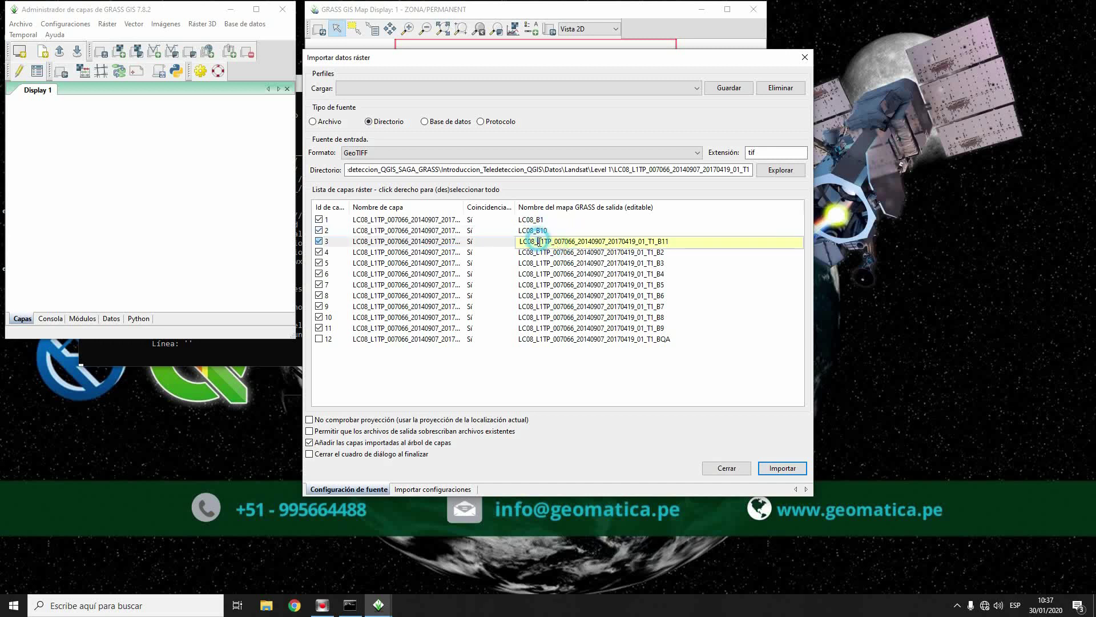
pyautogui.click(570, 242)
pyautogui.press('Delete')
pyautogui.press('Delete')
pyautogui.press('Delete')
pyautogui.press('Delete')
pyautogui.press('Delete')
pyautogui.press('Delete')
pyautogui.press('Delete')
pyautogui.press('Delete')
pyautogui.press('Delete')
pyautogui.press('Delete')
pyautogui.press('Delete')
pyautogui.press('Delete')
pyautogui.press('Delete')
pyautogui.press('Delete')
pyautogui.press('Delete')
pyautogui.press('Delete')
pyautogui.press('Delete')
pyautogui.press('Delete')
pyautogui.press('Delete')
pyautogui.press('Delete')
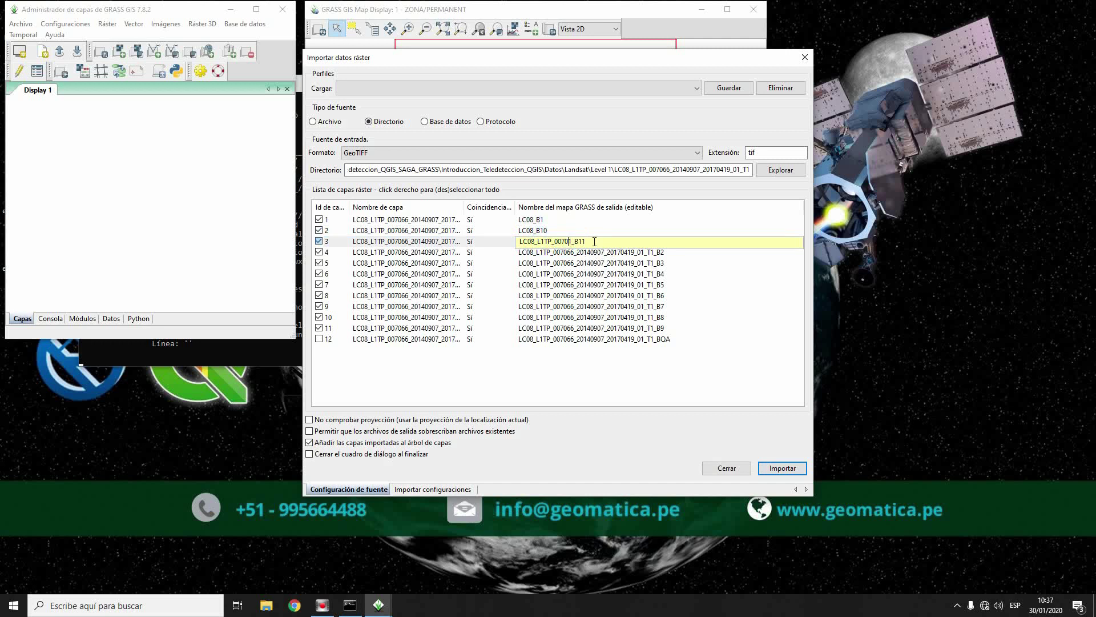
pyautogui.press('BackSpace')
pyautogui.press('BackSpace')
pyautogui.press('BackSpace')
pyautogui.press('BackSpace')
pyautogui.press('BackSpace')
pyautogui.press('BackSpace')
pyautogui.press('BackSpace')
pyautogui.press('BackSpace')
# Shorten the output map name of the B2 layer to LC08_B2
pyautogui.click(586, 252)
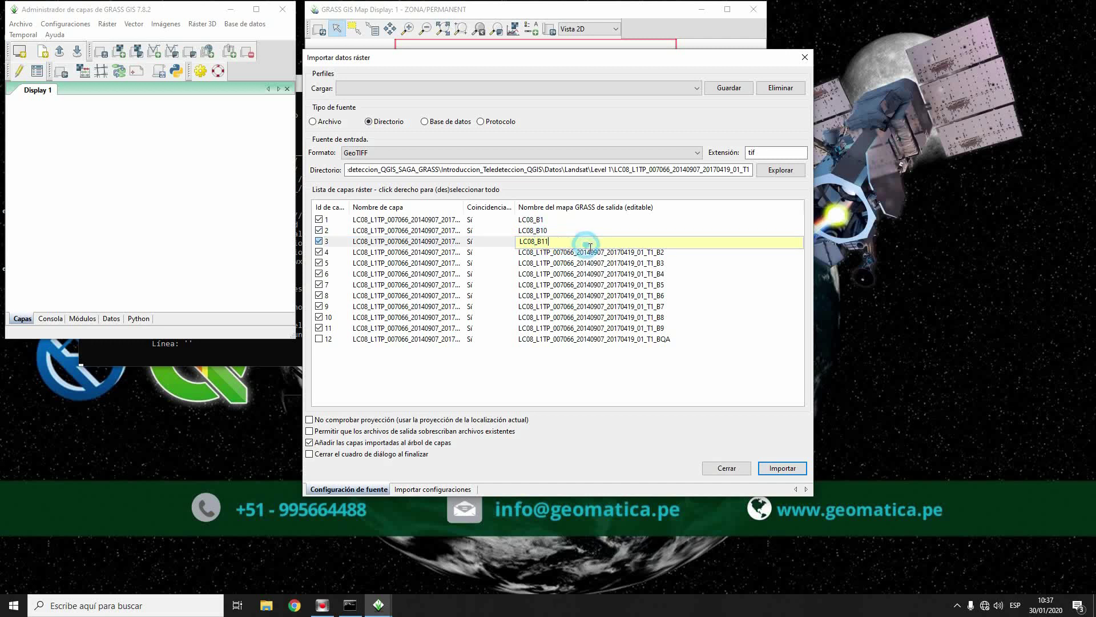
pyautogui.click(605, 251)
pyautogui.click(645, 252)
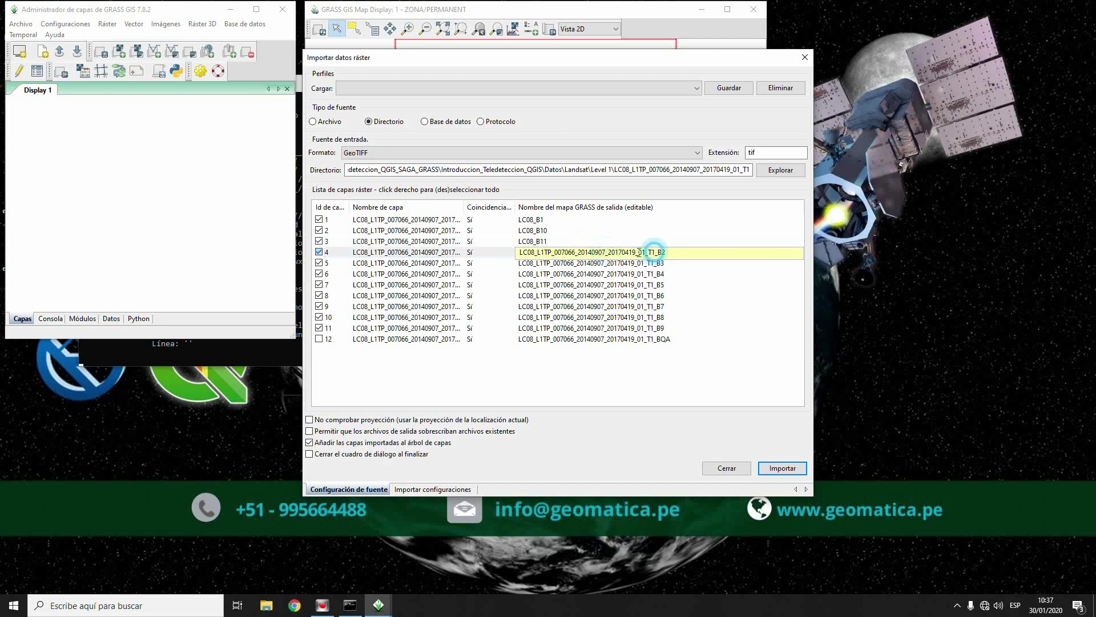
pyautogui.press('BackSpace')
pyautogui.press('BackSpace')
pyautogui.press('BackSpace')
pyautogui.press('BackSpace')
pyautogui.press('BackSpace')
pyautogui.press('BackSpace')
pyautogui.press('BackSpace')
pyautogui.press('BackSpace')
pyautogui.press('BackSpace')
pyautogui.press('BackSpace')
pyautogui.press('BackSpace')
pyautogui.press('BackSpace')
pyautogui.press('BackSpace')
pyautogui.press('BackSpace')
pyautogui.press('BackSpace')
pyautogui.press('BackSpace')
pyautogui.press('BackSpace')
pyautogui.press('BackSpace')
pyautogui.press('BackSpace')
pyautogui.press('BackSpace')
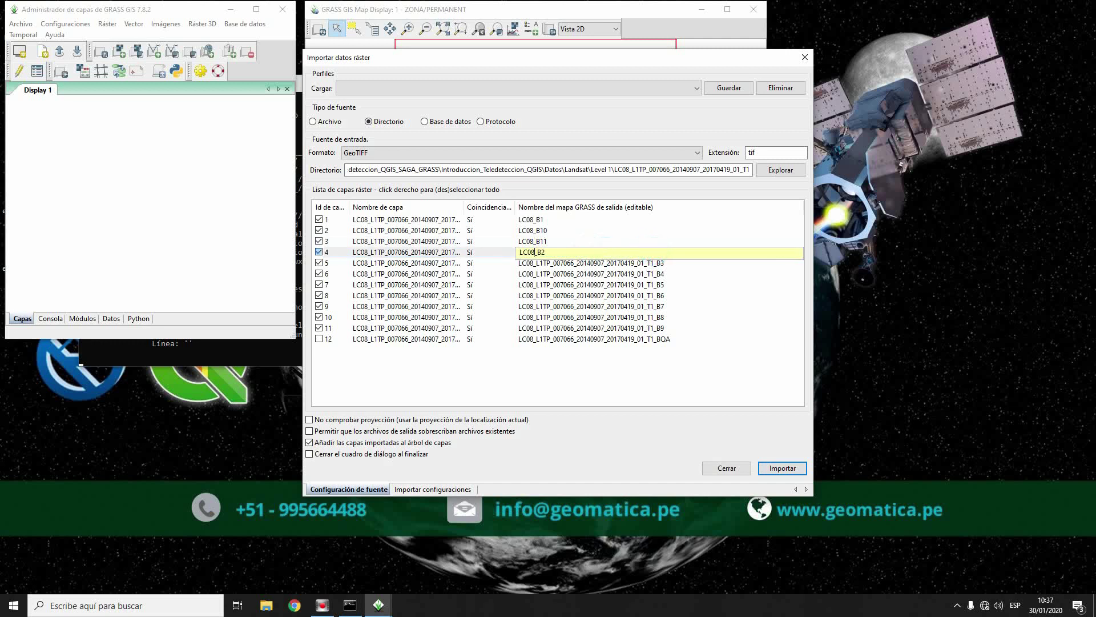
# Shorten the output map name of the B3 layer to LC08_B3
pyautogui.click(578, 264)
pyautogui.click(654, 264)
pyautogui.click(655, 266)
pyautogui.press('BackSpace')
pyautogui.press('BackSpace')
pyautogui.press('BackSpace')
pyautogui.press('BackSpace')
pyautogui.press('BackSpace')
pyautogui.press('BackSpace')
pyautogui.press('BackSpace')
pyautogui.press('BackSpace')
pyautogui.press('BackSpace')
pyautogui.press('BackSpace')
pyautogui.press('BackSpace')
pyautogui.press('BackSpace')
pyautogui.press('BackSpace')
pyautogui.press('BackSpace')
pyautogui.press('BackSpace')
pyautogui.press('BackSpace')
pyautogui.press('BackSpace')
pyautogui.press('BackSpace')
pyautogui.press('BackSpace')
pyautogui.press('BackSpace')
# Shorten the output map name of the B4 layer to LC08_B4
pyautogui.click(579, 276)
pyautogui.click(651, 278)
pyautogui.press('BackSpace')
pyautogui.press('BackSpace')
pyautogui.press('BackSpace')
pyautogui.press('BackSpace')
pyautogui.press('BackSpace')
pyautogui.press('BackSpace')
pyautogui.press('BackSpace')
pyautogui.press('BackSpace')
pyautogui.press('BackSpace')
pyautogui.press('BackSpace')
pyautogui.press('BackSpace')
pyautogui.press('BackSpace')
pyautogui.press('BackSpace')
pyautogui.press('BackSpace')
pyautogui.press('BackSpace')
pyautogui.press('BackSpace')
pyautogui.press('BackSpace')
pyautogui.press('BackSpace')
pyautogui.press('BackSpace')
pyautogui.press('BackSpace')
# Shorten the output map name of the B5 layer to LC08_B5
pyautogui.click(567, 285)
pyautogui.click(655, 286)
pyautogui.press('BackSpace')
pyautogui.press('BackSpace')
pyautogui.press('BackSpace')
pyautogui.press('BackSpace')
pyautogui.press('BackSpace')
pyautogui.press('BackSpace')
pyautogui.press('BackSpace')
pyautogui.press('BackSpace')
pyautogui.press('BackSpace')
pyautogui.press('BackSpace')
pyautogui.press('BackSpace')
pyautogui.press('BackSpace')
pyautogui.press('BackSpace')
pyautogui.press('BackSpace')
pyautogui.press('BackSpace')
pyautogui.press('BackSpace')
pyautogui.press('BackSpace')
pyautogui.press('BackSpace')
pyautogui.press('BackSpace')
pyautogui.press('BackSpace')
# Shorten the output map name of the B6 layer to LC08_B6
pyautogui.click(596, 295)
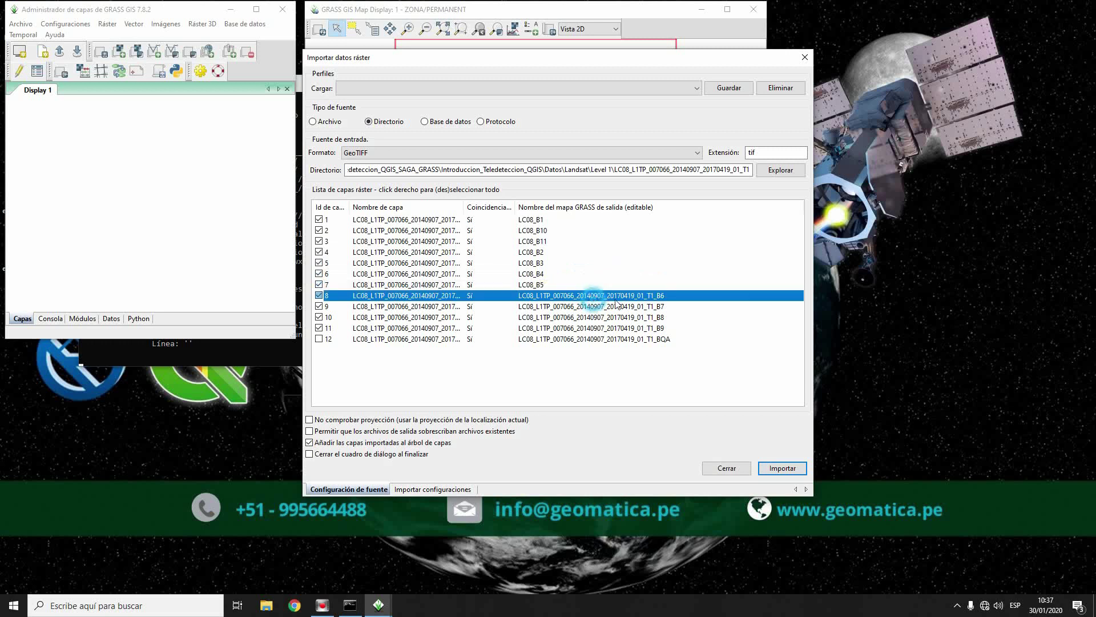
pyautogui.click(655, 296)
pyautogui.press('BackSpace')
pyautogui.press('BackSpace')
pyautogui.press('BackSpace')
pyautogui.press('BackSpace')
pyautogui.press('BackSpace')
pyautogui.press('BackSpace')
pyautogui.press('BackSpace')
pyautogui.press('BackSpace')
pyautogui.press('BackSpace')
pyautogui.press('BackSpace')
pyautogui.press('BackSpace')
pyautogui.press('BackSpace')
pyautogui.press('BackSpace')
pyautogui.press('BackSpace')
pyautogui.press('BackSpace')
pyautogui.press('BackSpace')
pyautogui.press('BackSpace')
pyautogui.press('BackSpace')
pyautogui.press('BackSpace')
pyautogui.press('BackSpace')
# Shorten the output map name of the B7 layer to LC08_B7
pyautogui.click(578, 307)
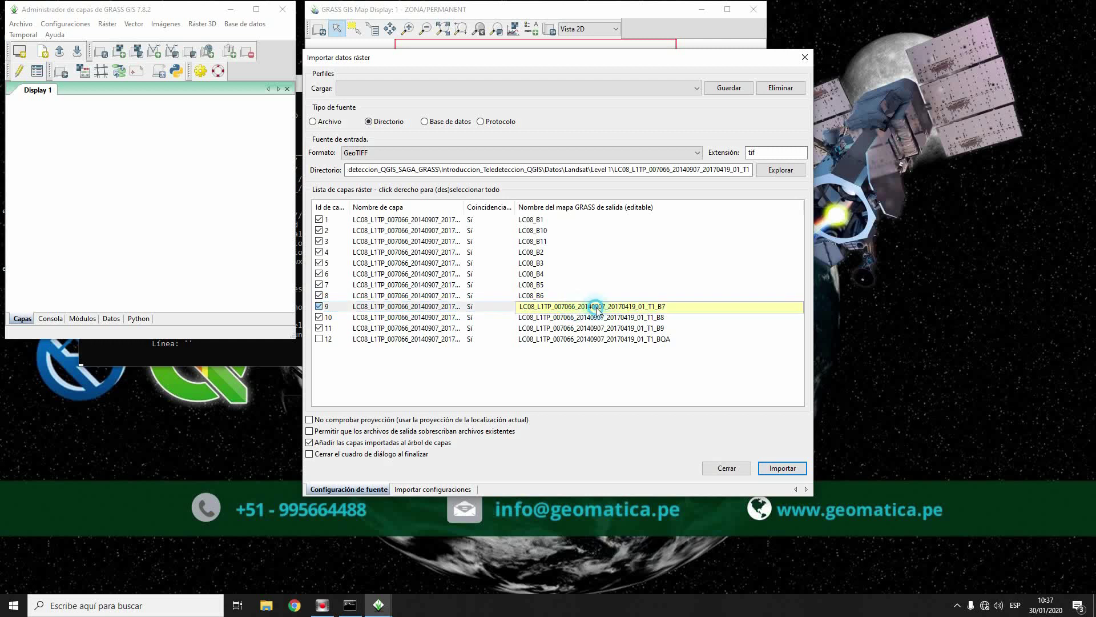
pyautogui.click(656, 307)
pyautogui.keyDown('shift'); pyautogui.click(539, 306); pyautogui.keyUp('shift')
pyautogui.press('BackSpace')
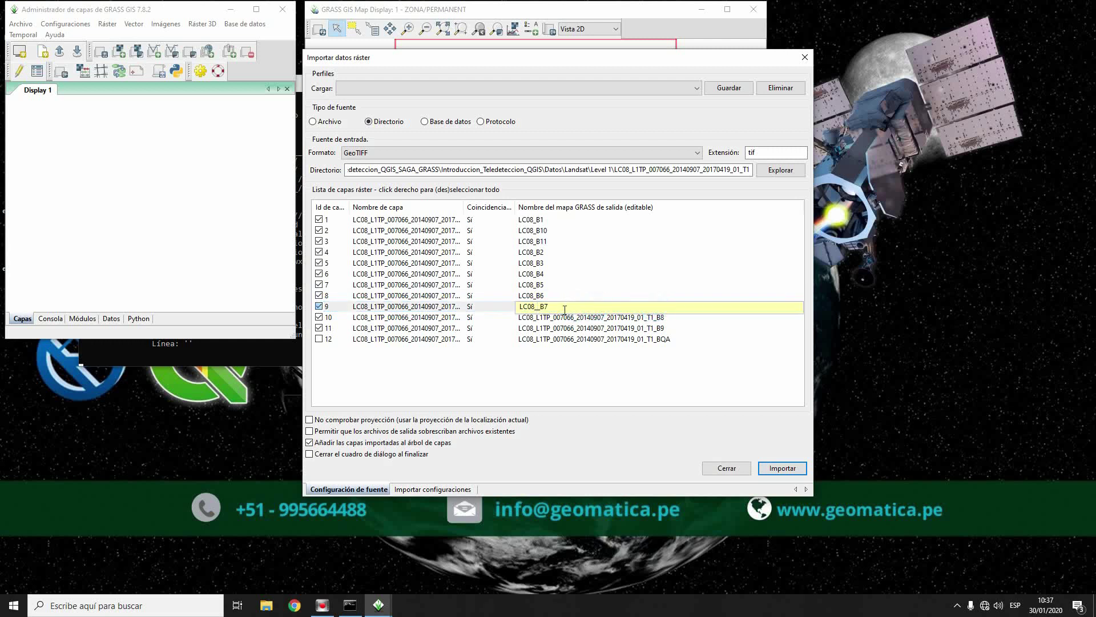
# Shorten the output map name of the B8 layer to LC08_B8
pyautogui.click(591, 317)
pyautogui.click(654, 318)
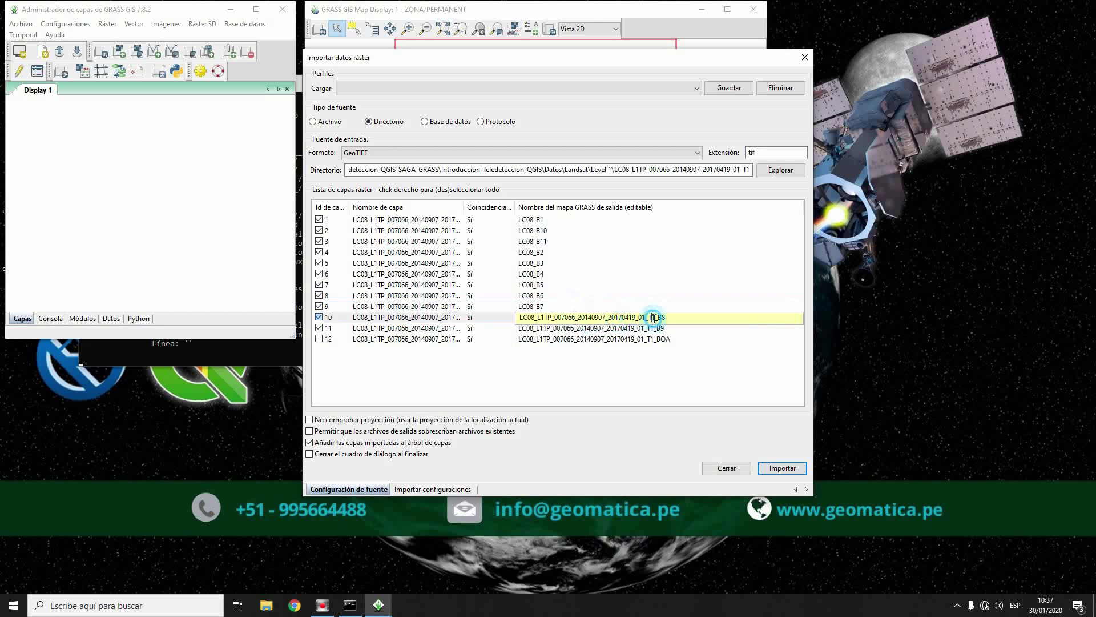
pyautogui.keyDown('shift'); pyautogui.click(538, 316); pyautogui.keyUp('shift')
pyautogui.press('BackSpace')
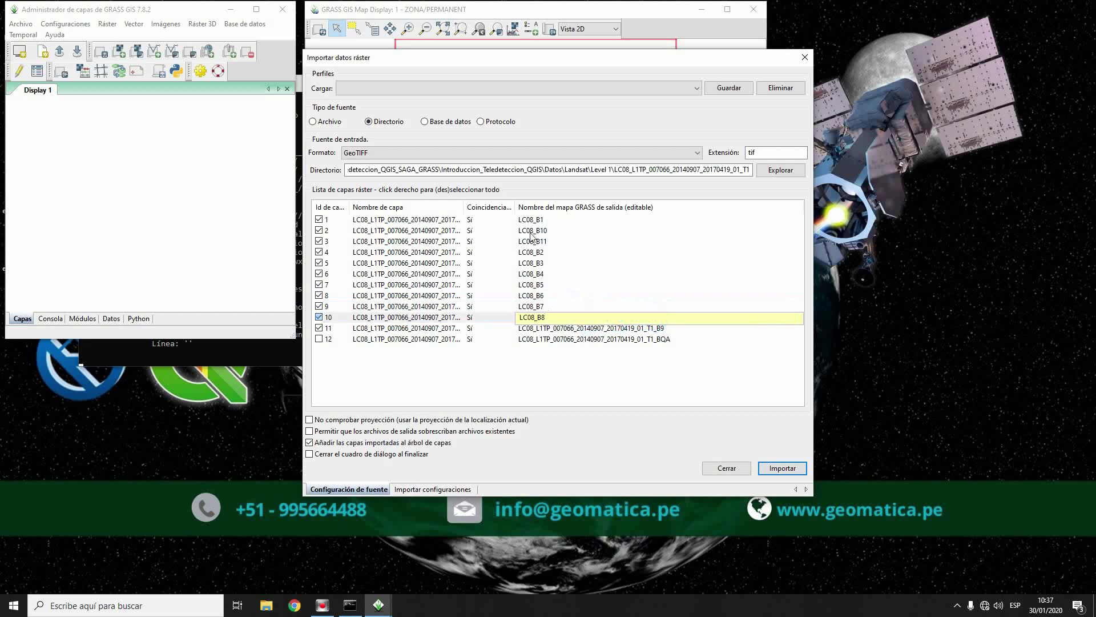
# Shorten the output map name of the B9 layer to LC08_B9
pyautogui.click(568, 338)
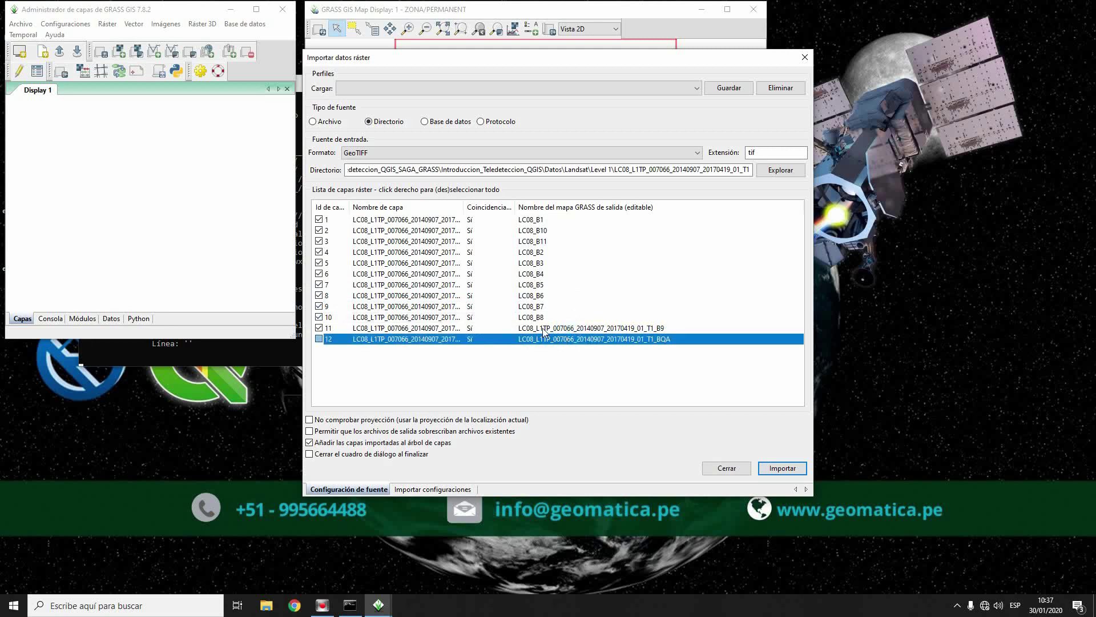
pyautogui.click(542, 328)
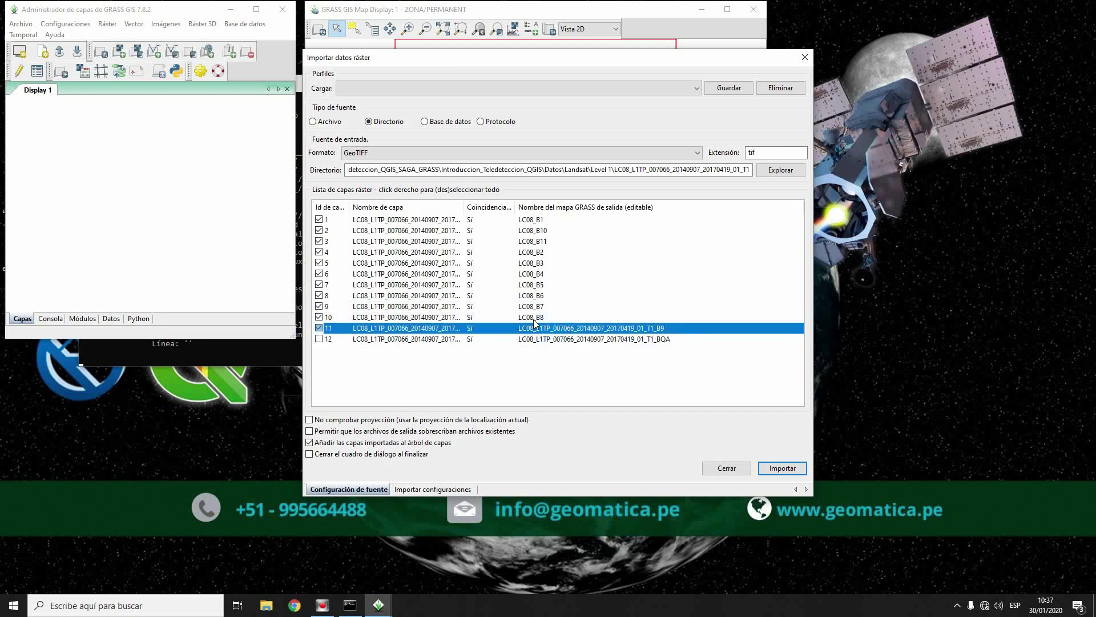
pyautogui.click(629, 328)
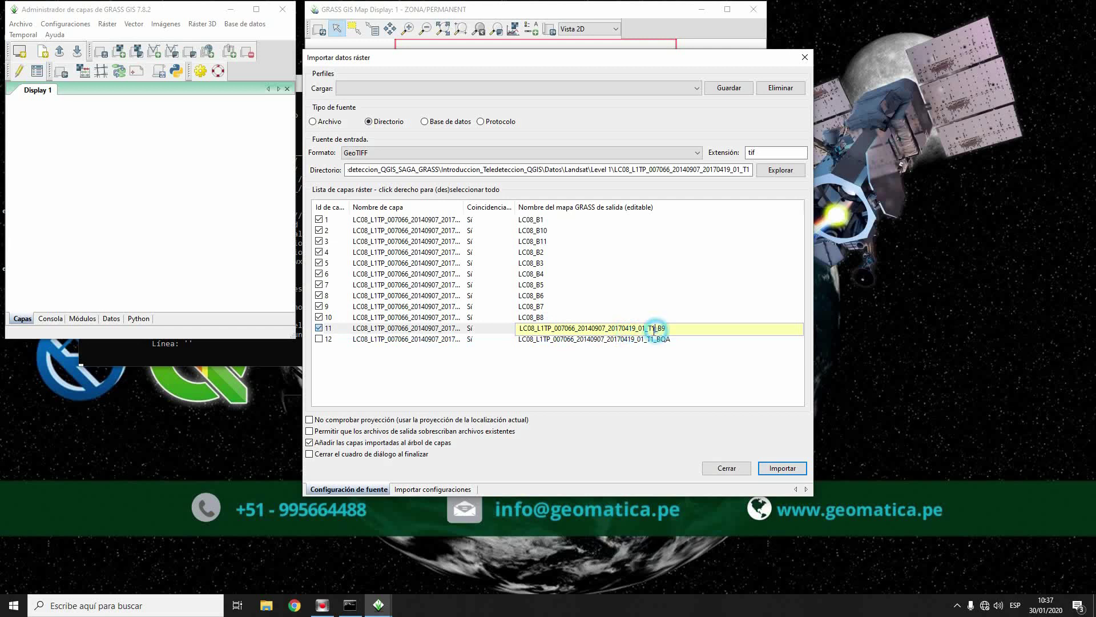
pyautogui.moveTo(654, 328); pyautogui.dragTo(533, 328)
pyautogui.press('BackSpace')
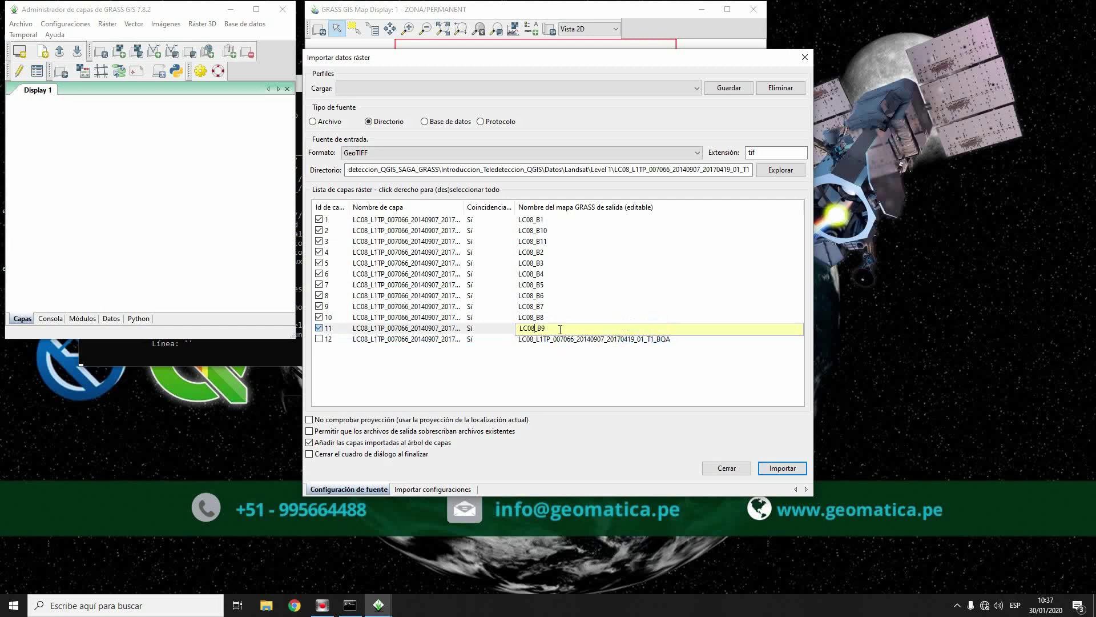
# Import the checked bands B1 to B11, leaving BQA out, and close the raster import dialog
pyautogui.click(562, 339)
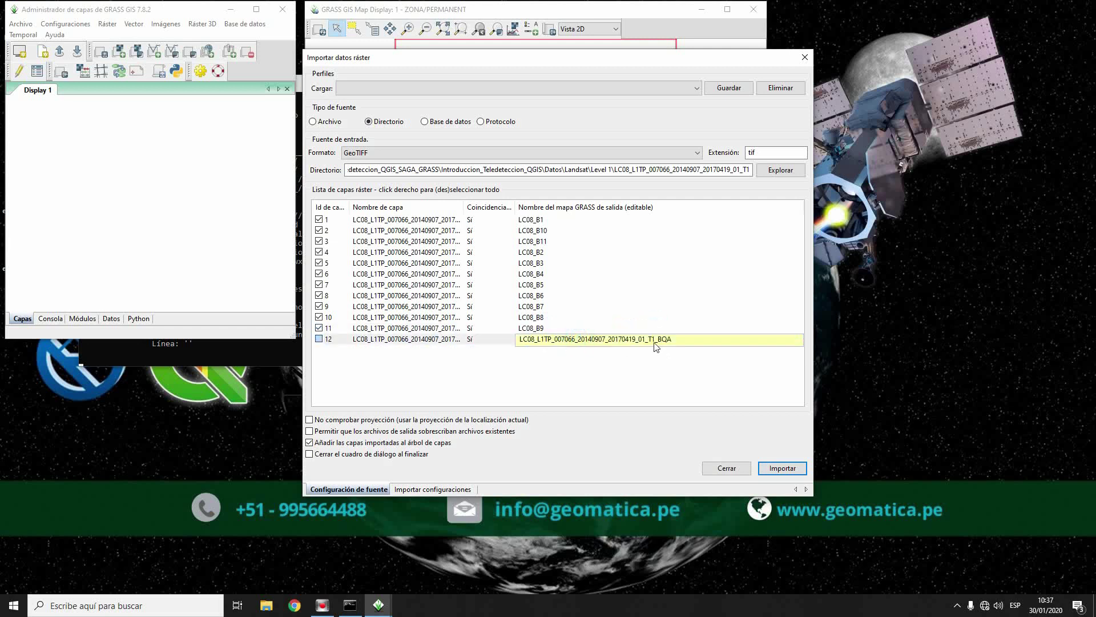
pyautogui.click(577, 371)
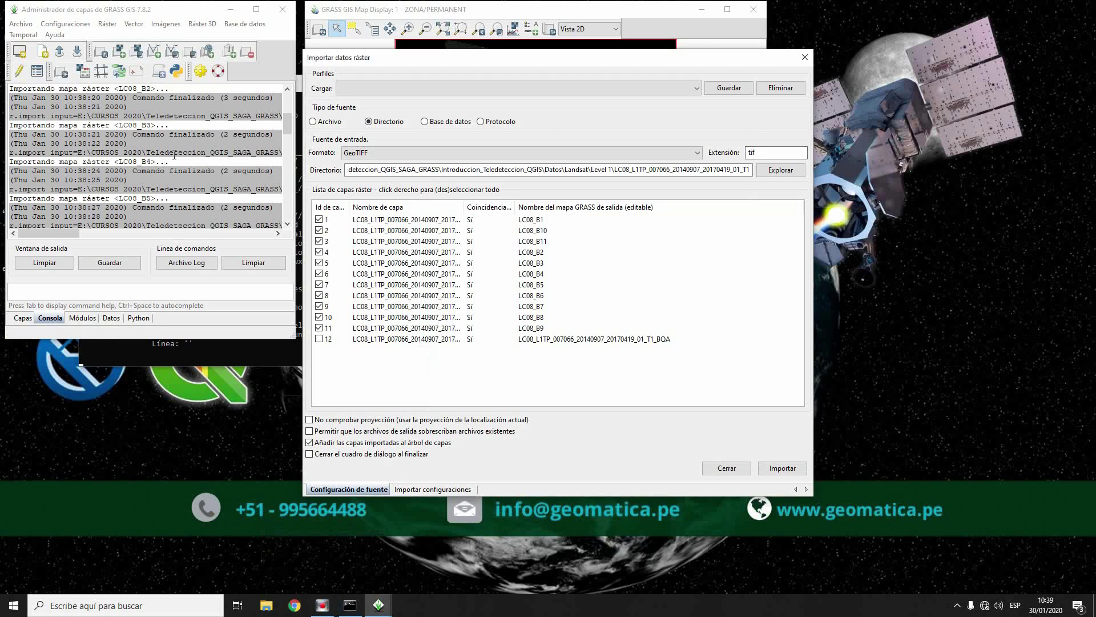
pyautogui.click(727, 465)
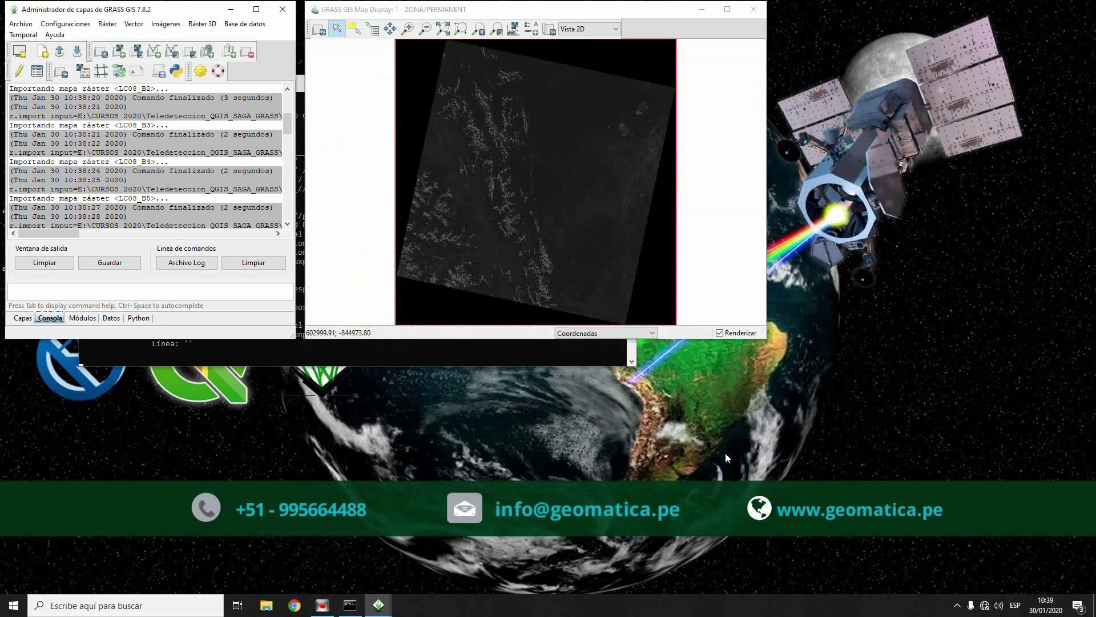
# Clear the console output and remove all imported LC08 band layers from the layer tree
pyautogui.click(44, 263)
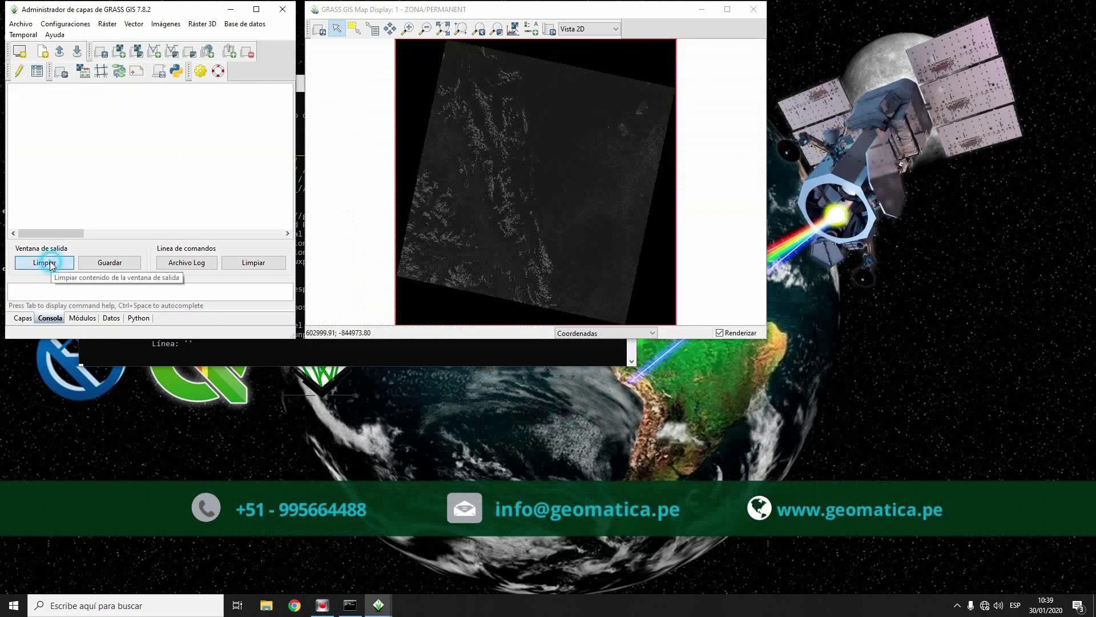
pyautogui.click(22, 318)
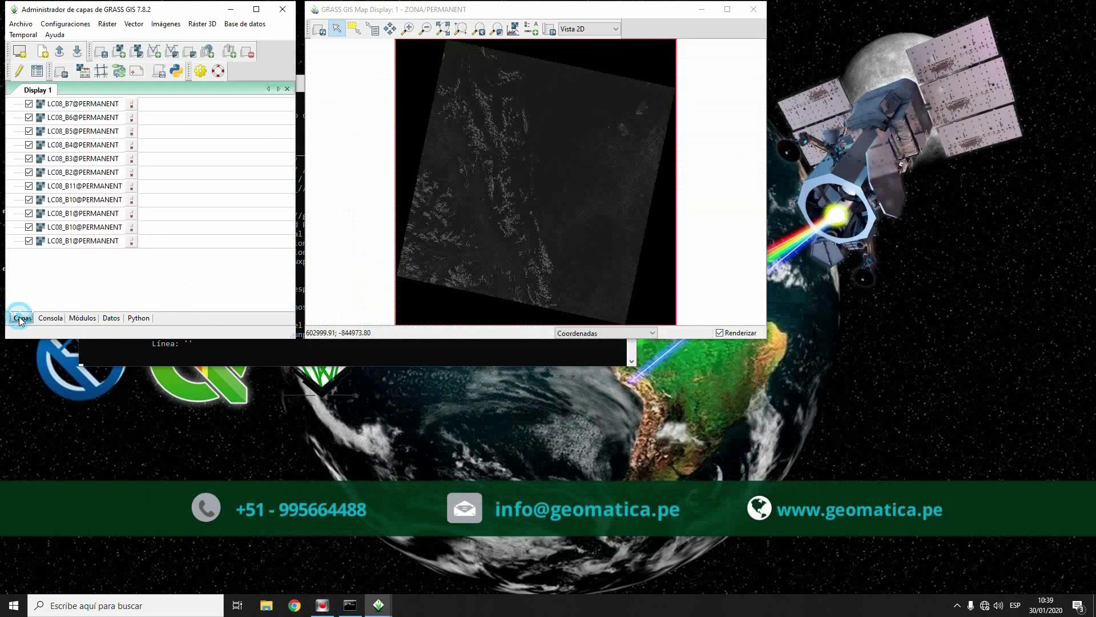
pyautogui.click(97, 108)
pyautogui.keyDown('shift'); pyautogui.click(100, 240); pyautogui.keyUp('shift')
pyautogui.rightClick(98, 135)
pyautogui.click(126, 141)
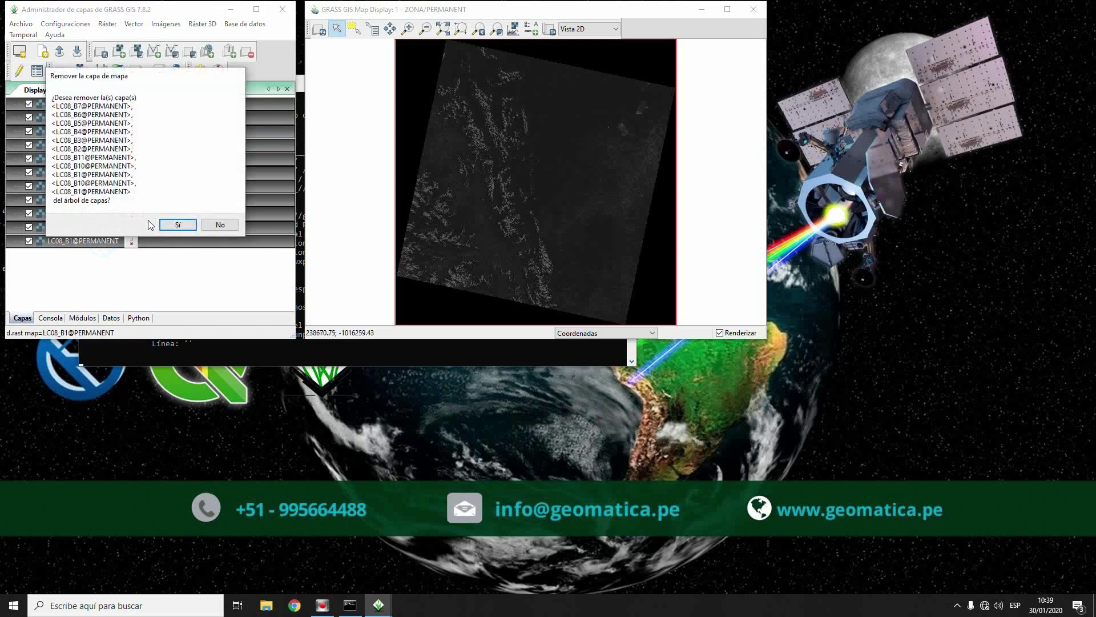
pyautogui.click(174, 224)
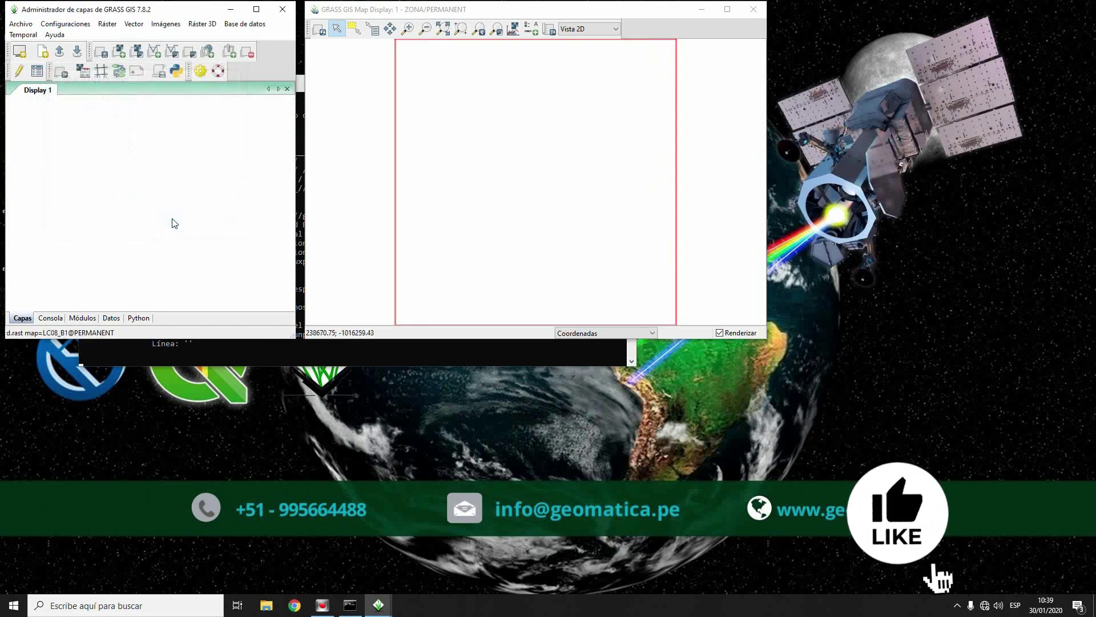
# Add an RGB map layer with LC08_B6 as red, LC08_B5 as green and LC08_B4 as blue
pyautogui.click(137, 52)
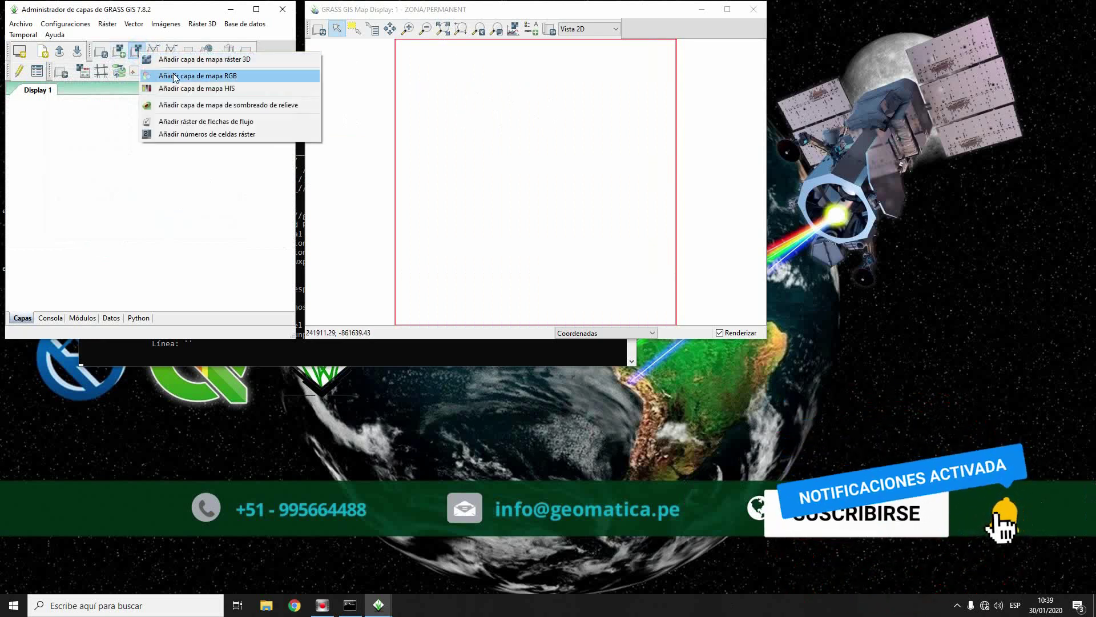
pyautogui.click(226, 75)
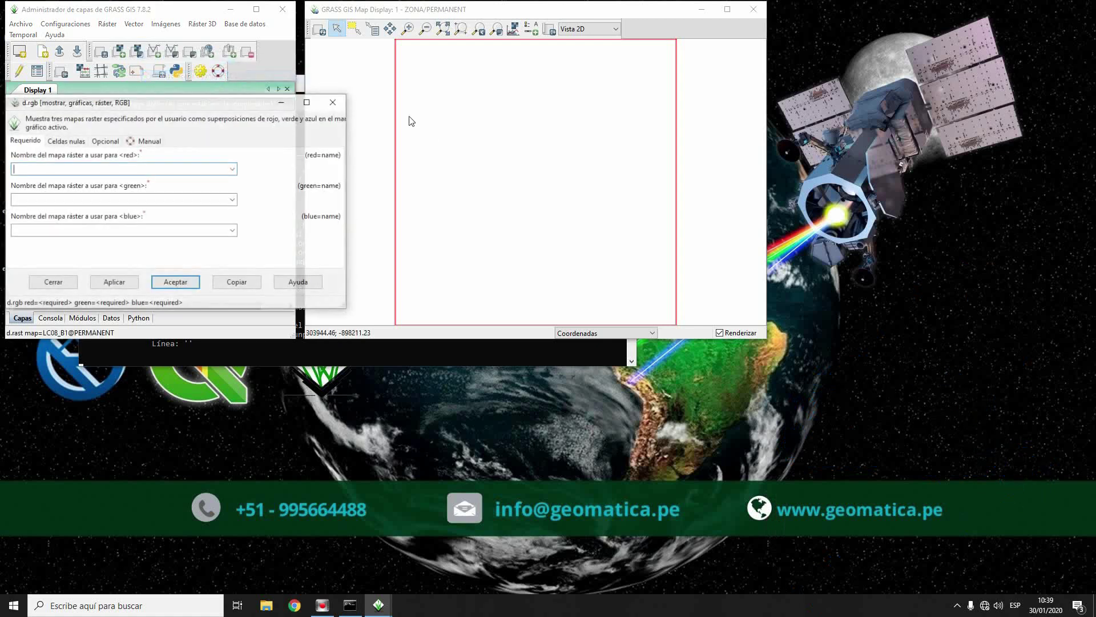
pyautogui.moveTo(220, 103); pyautogui.dragTo(469, 124)
pyautogui.click(483, 192)
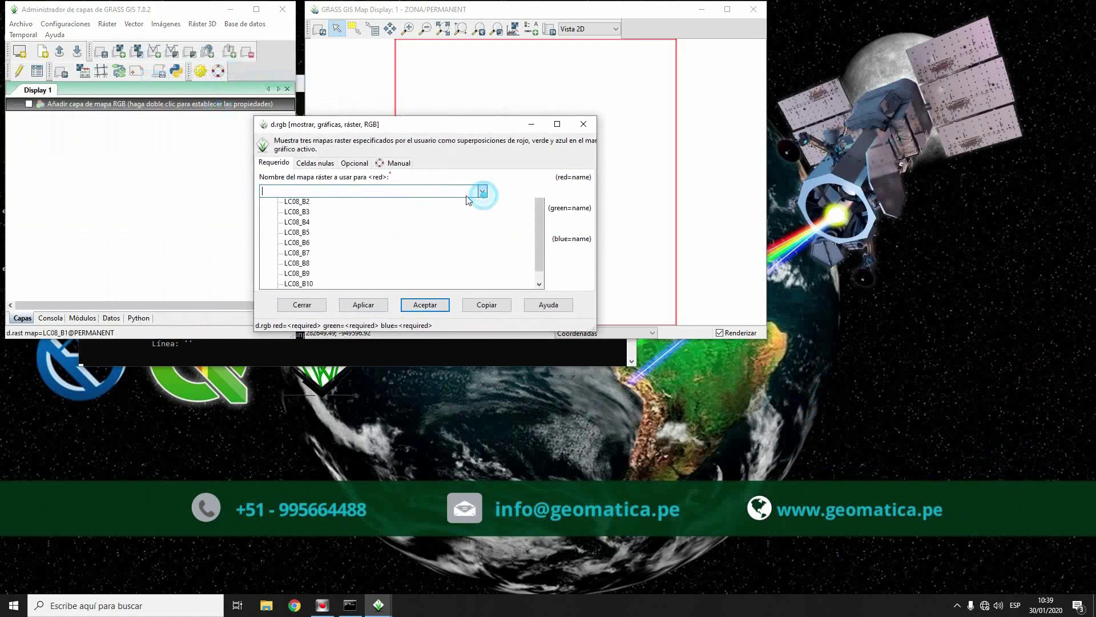
pyautogui.click(295, 265)
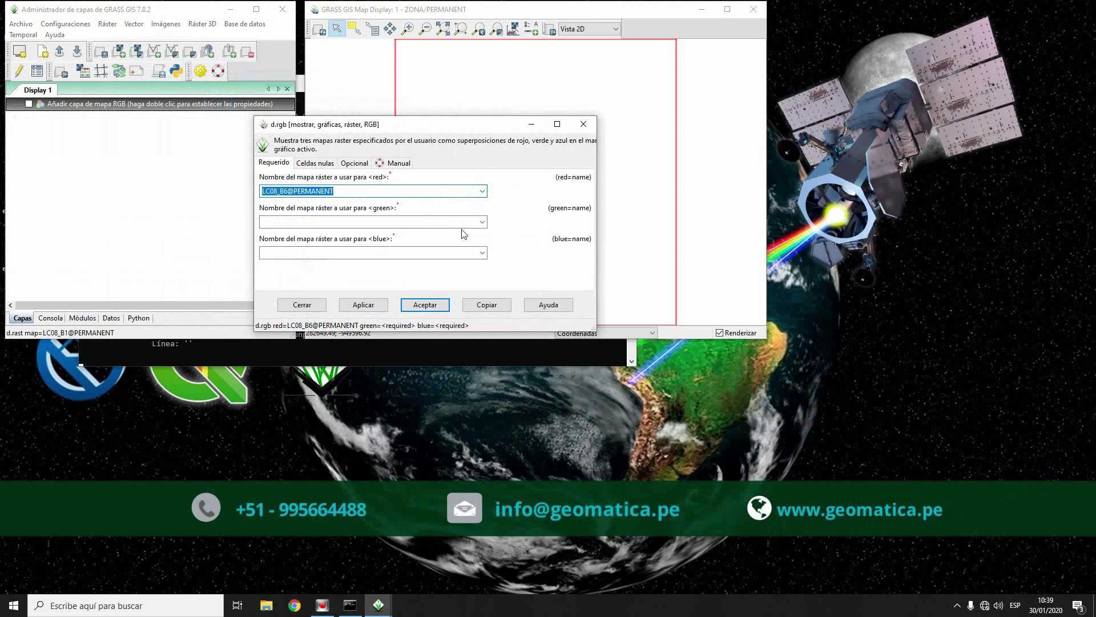
pyautogui.click(482, 221)
pyautogui.click(306, 286)
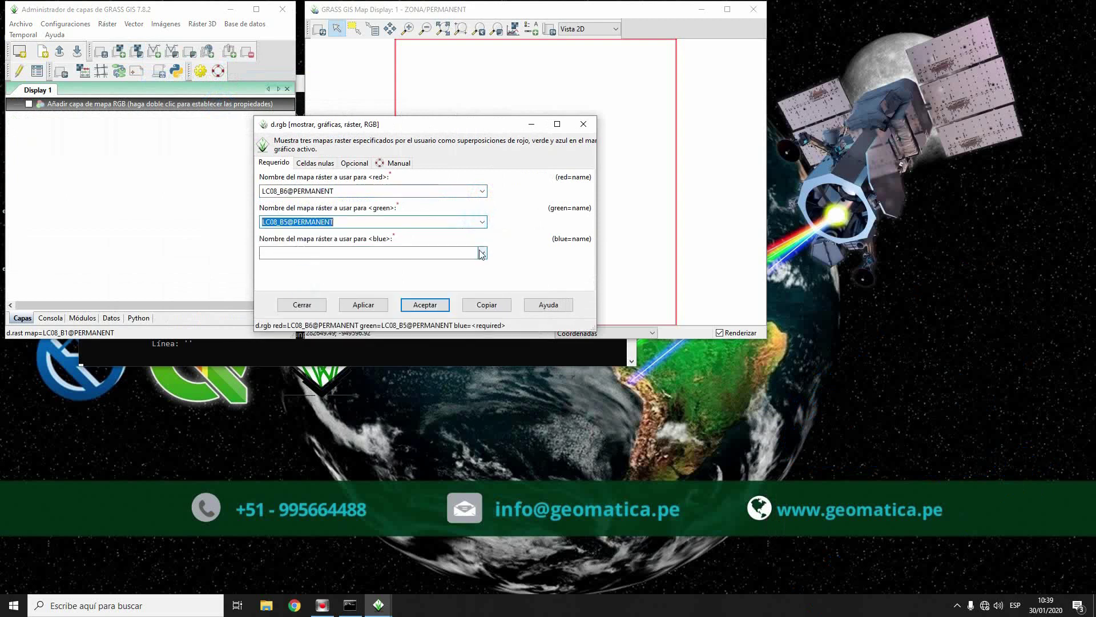
pyautogui.click(482, 252)
pyautogui.click(297, 306)
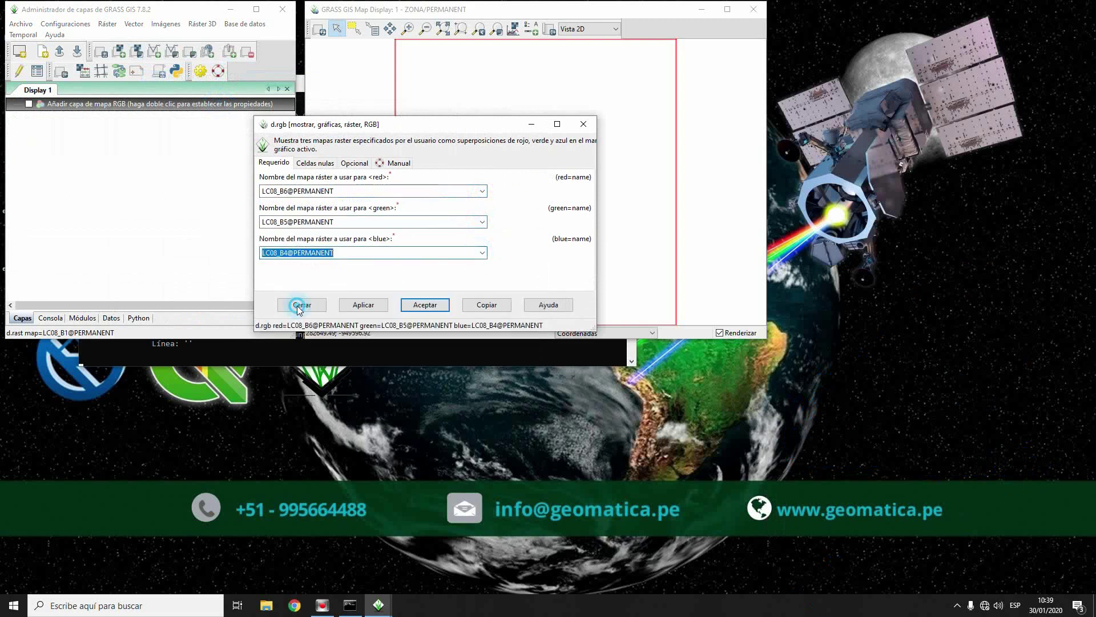
pyautogui.click(421, 306)
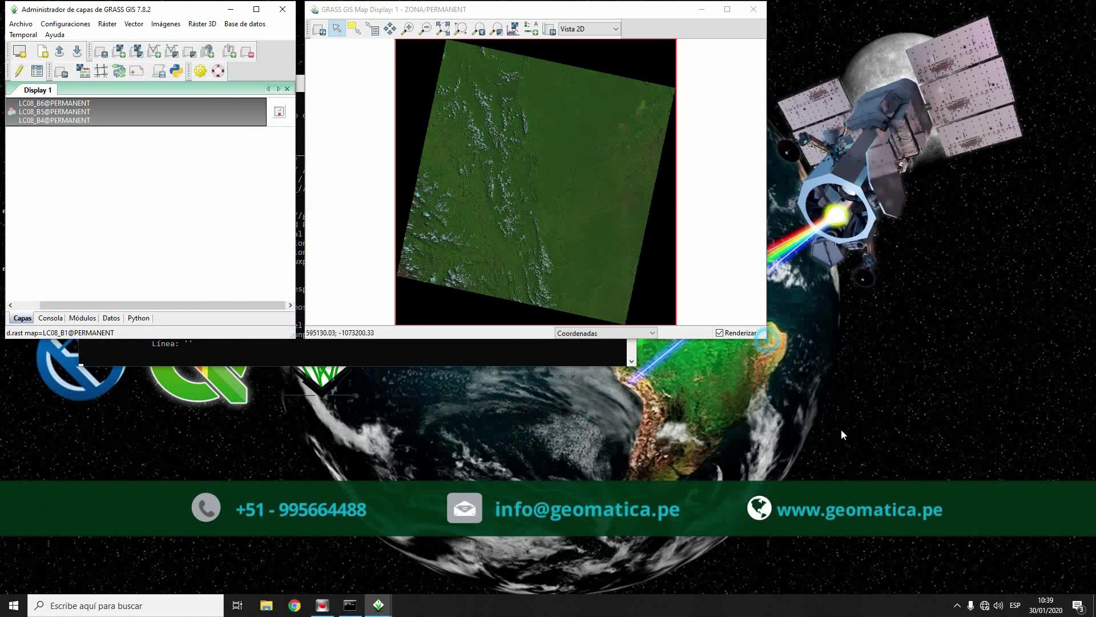
# Enlarge the map display window and extend the layer manager to about the same height
pyautogui.moveTo(767, 341); pyautogui.dragTo(941, 504)
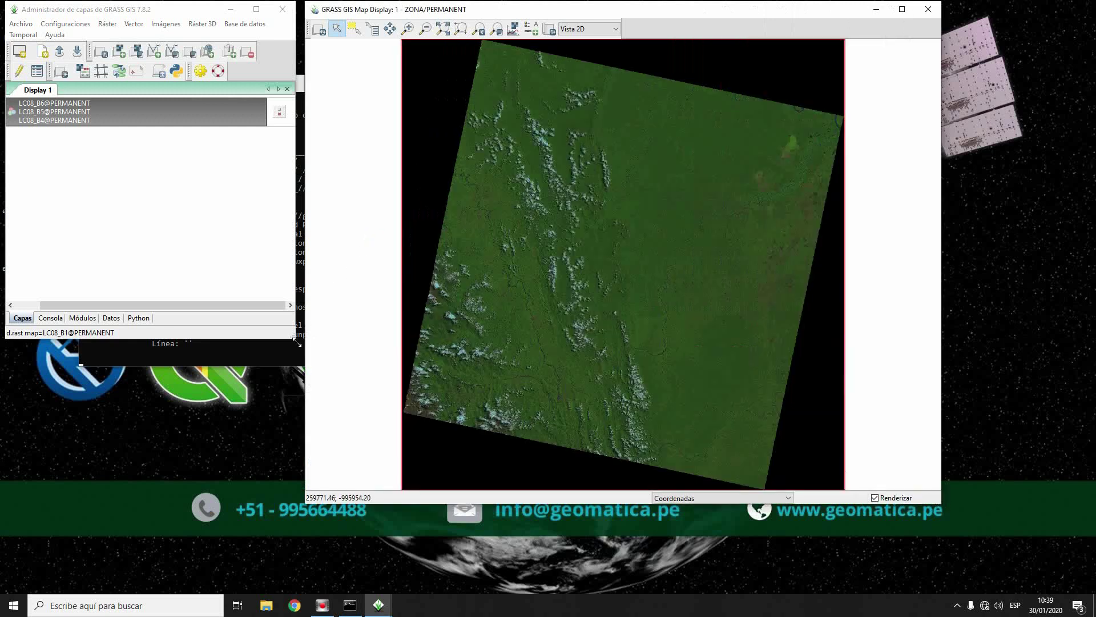
pyautogui.moveTo(295, 342); pyautogui.dragTo(303, 501)
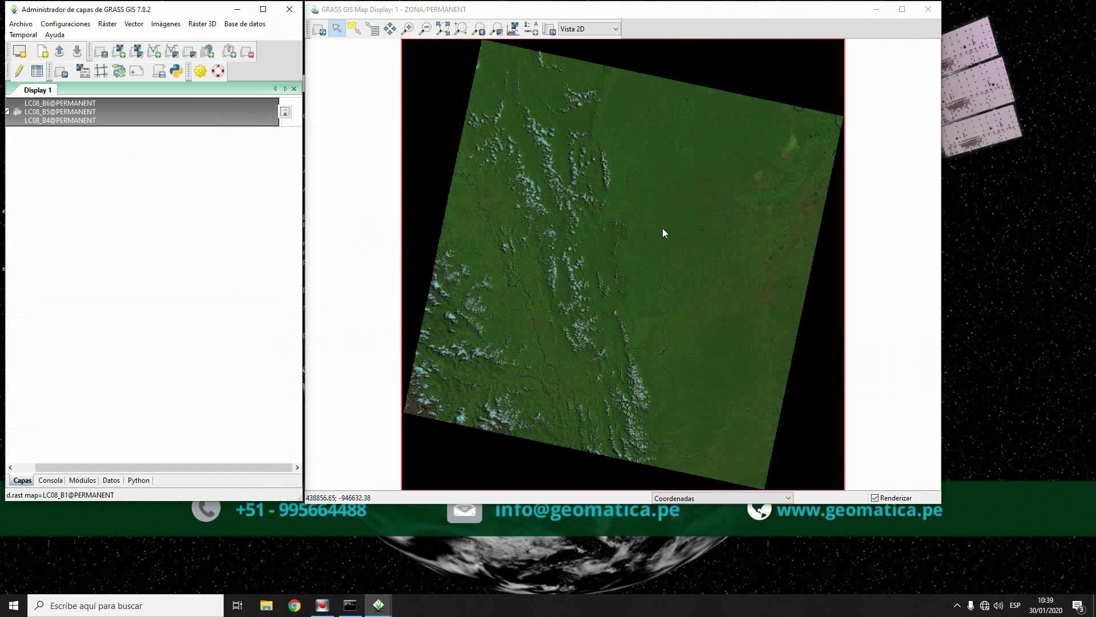
# Remove the RGB composite layer from the layer tree
pyautogui.rightClick(285, 116)
pyautogui.click(302, 121)
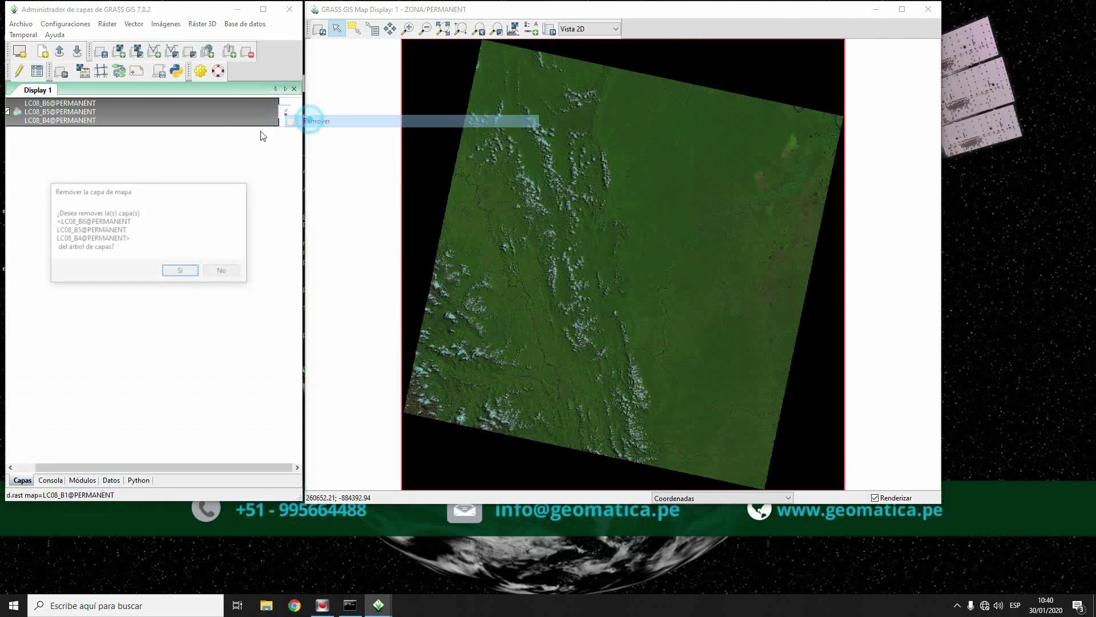
pyautogui.click(193, 271)
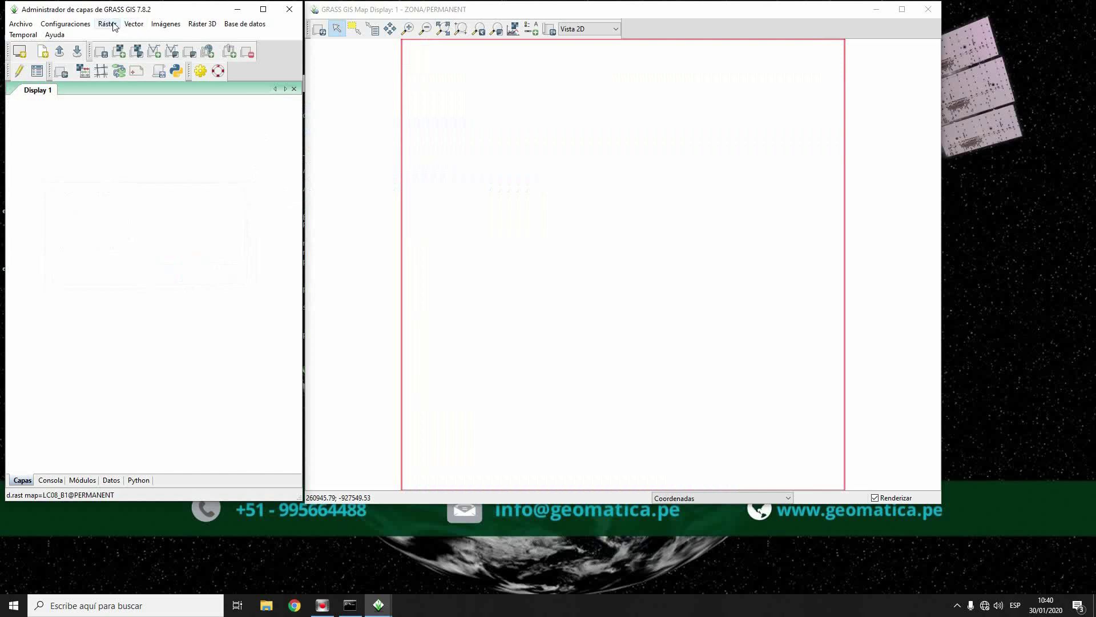
# Start the Landsat digital number to radiance/reflectance conversion (i.landsat.toar) and set the input raster basename to LC08_B
pyautogui.click(157, 25)
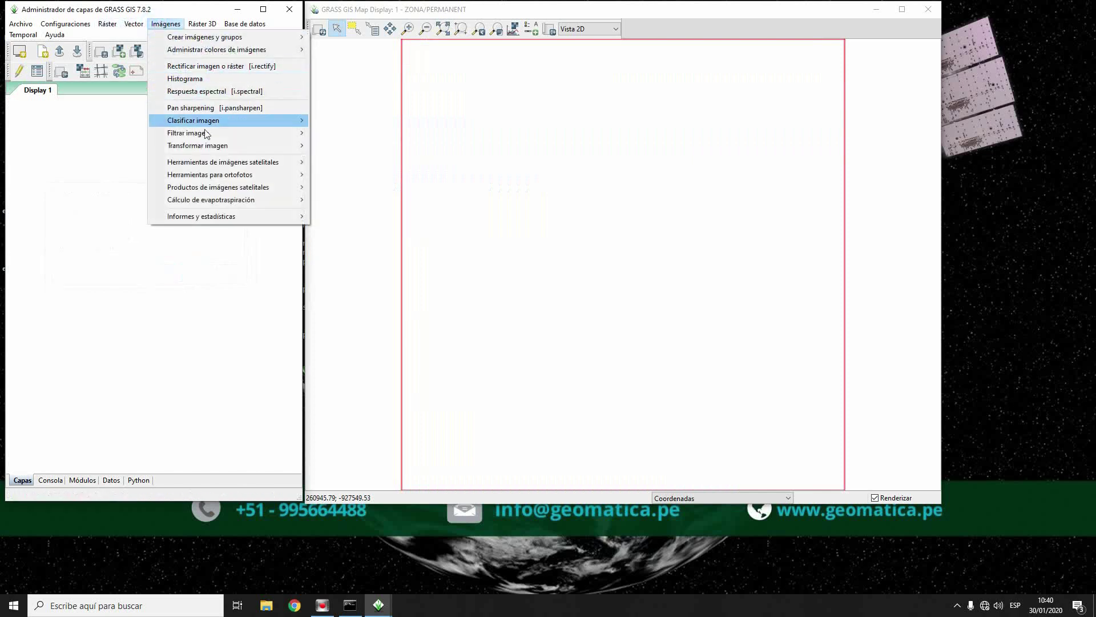
pyautogui.moveTo(265, 162)
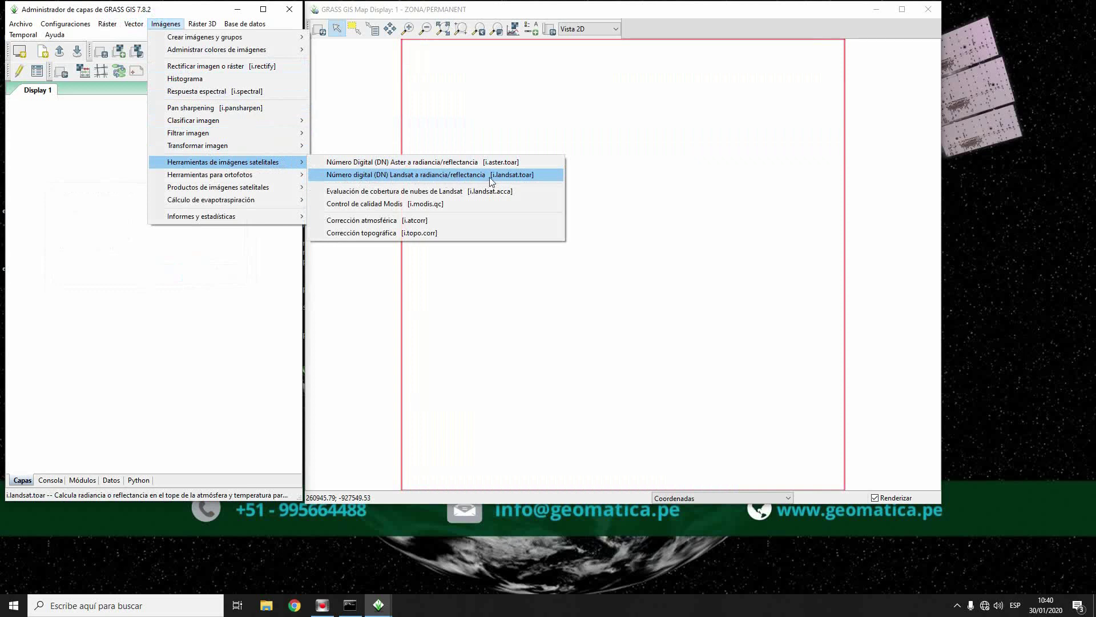
pyautogui.click(518, 175)
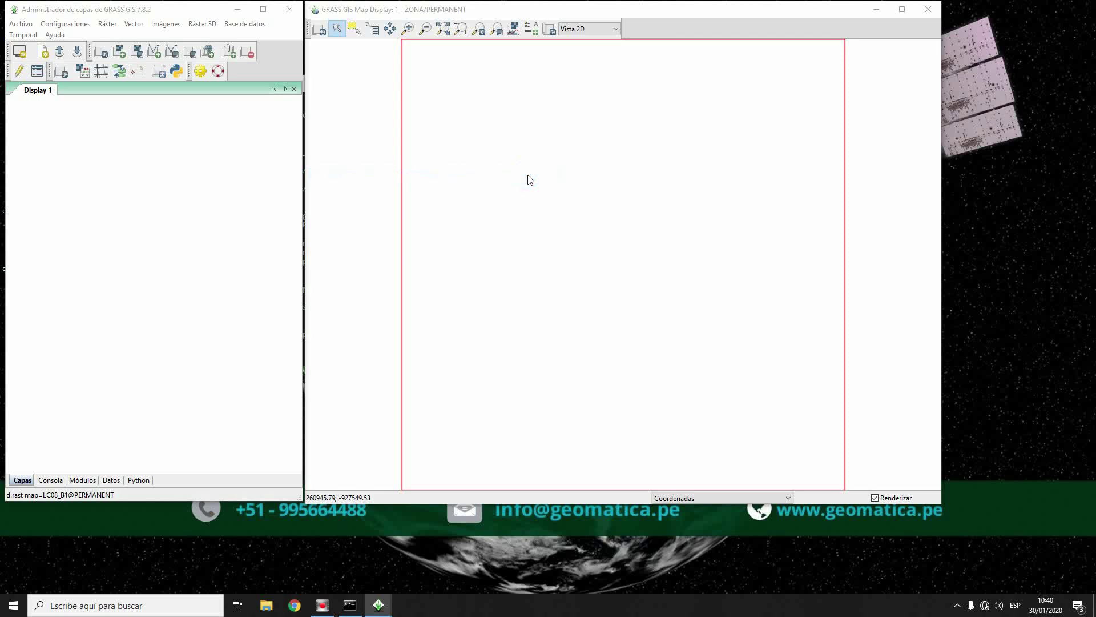
pyautogui.moveTo(535, 169); pyautogui.dragTo(484, 101)
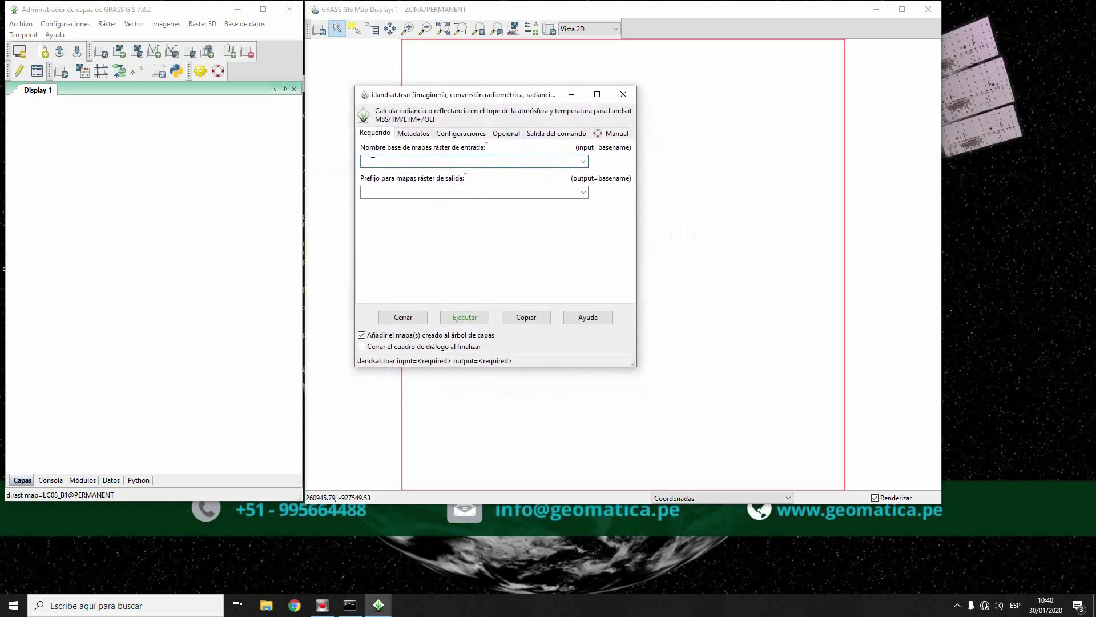
pyautogui.click(583, 161)
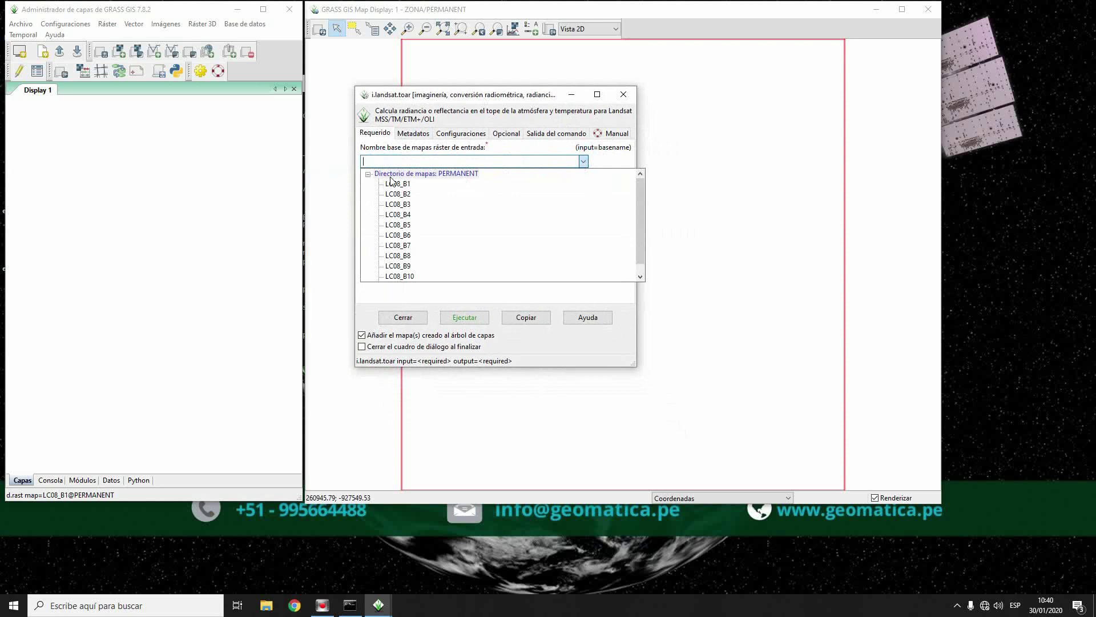
pyautogui.click(412, 163)
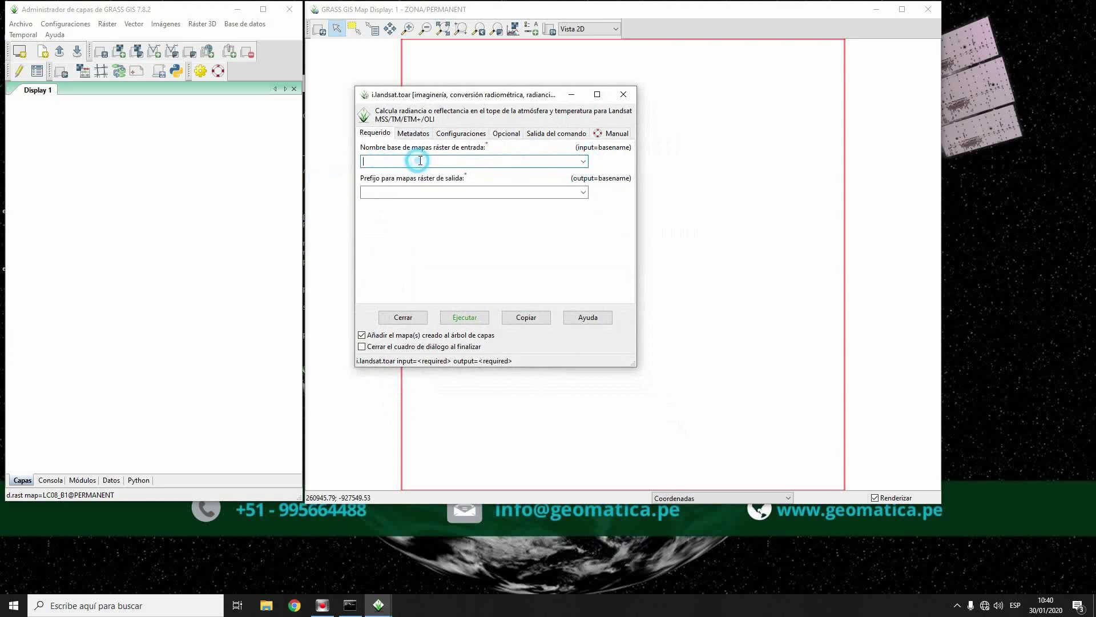
pyautogui.write('LC08_B')
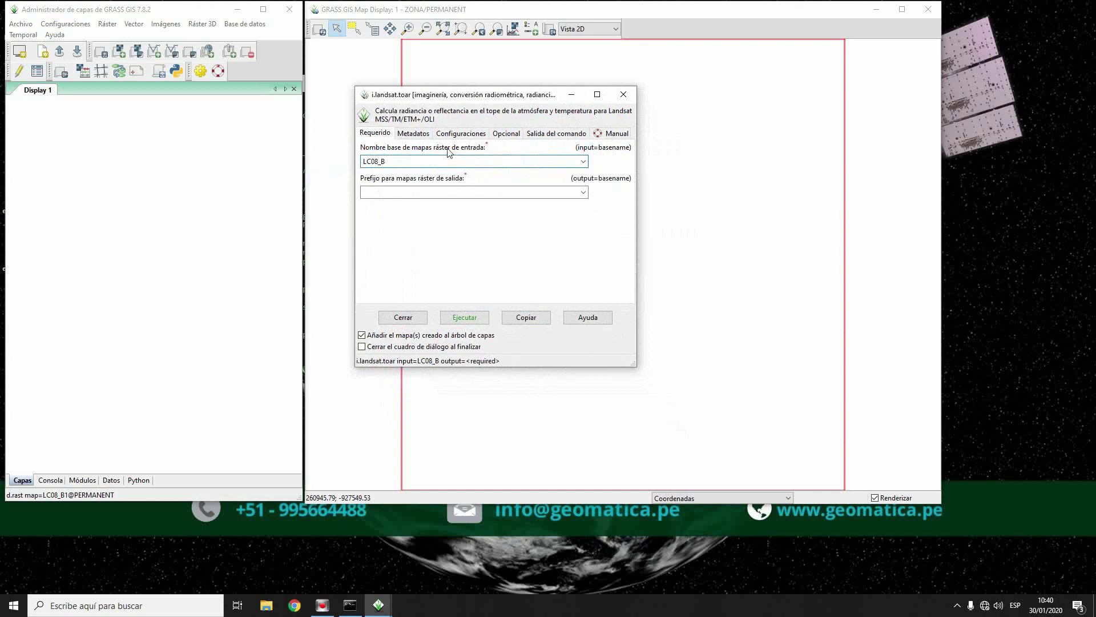
pyautogui.moveTo(390, 161); pyautogui.dragTo(364, 161)
pyautogui.click(583, 161)
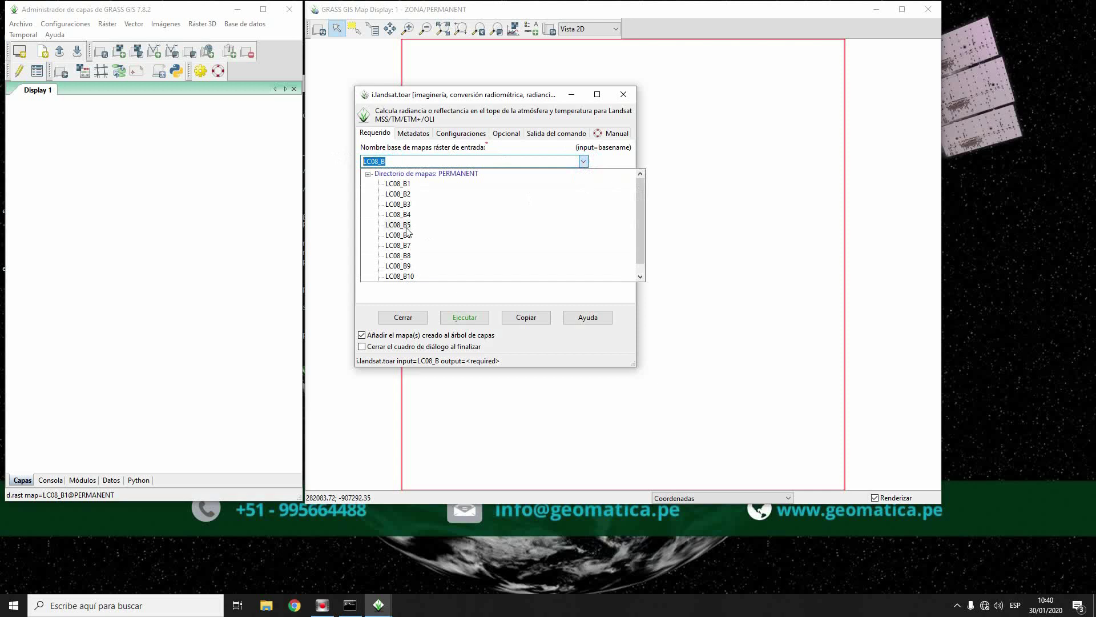
# Set the prefix for the output raster maps to REFLEC_B
pyautogui.click(603, 160)
pyautogui.click(469, 192)
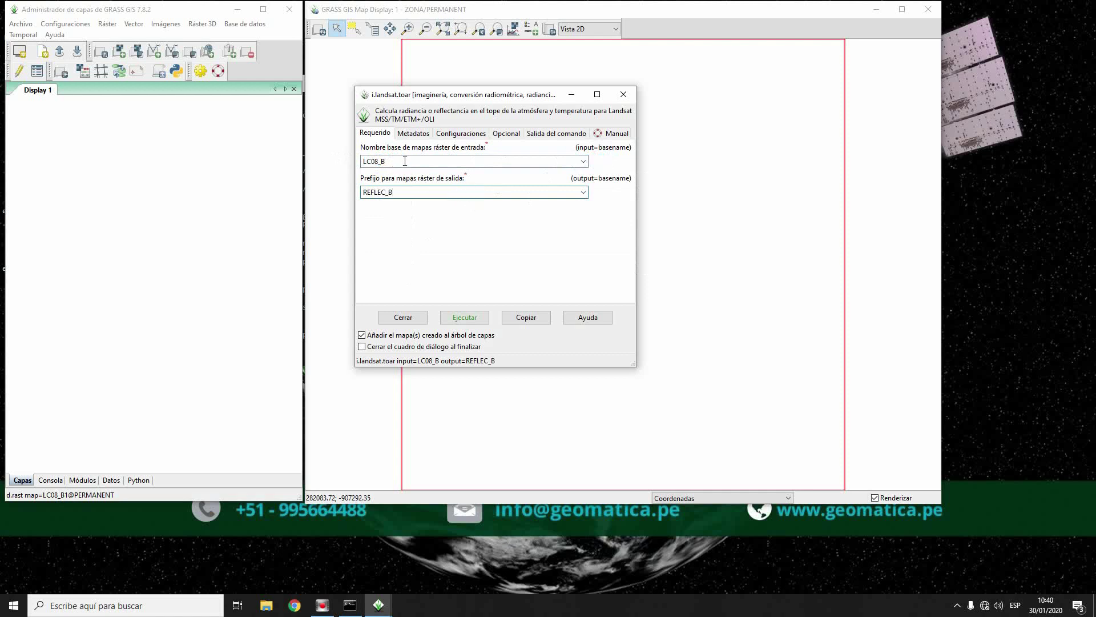
# Browse for the Landsat metadata file in CURSOS 2020\Teledeteccion_QGIS_SAGA_GRASS\Introduccion_Teledeteccion_QGIS\Datos on drive E
pyautogui.click(423, 134)
pyautogui.click(591, 162)
pyautogui.click(408, 339)
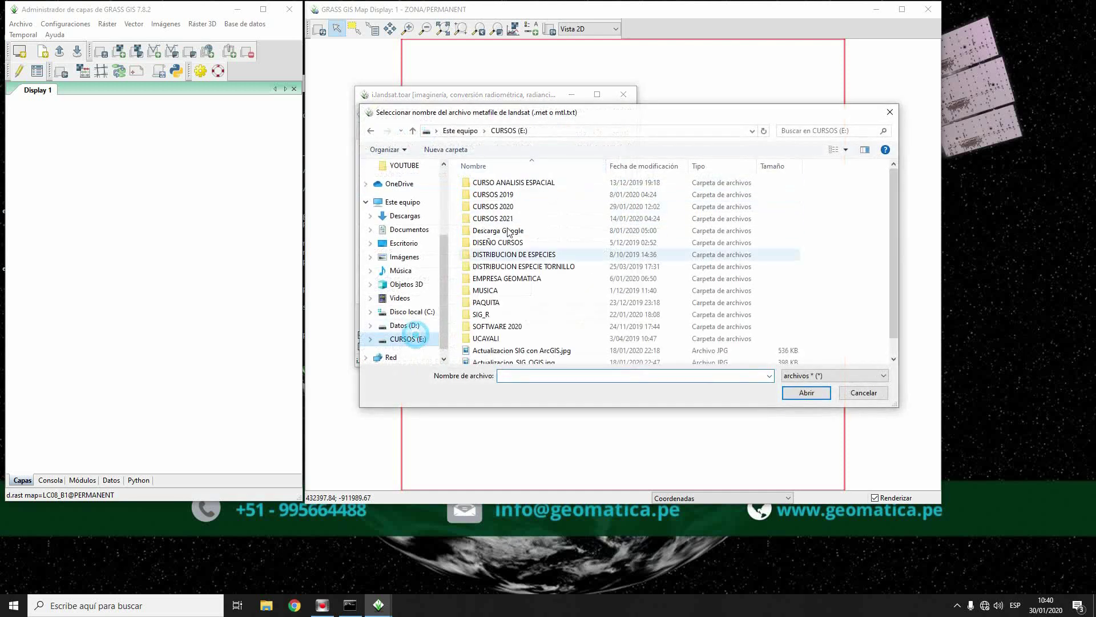
pyautogui.doubleClick(484, 207)
pyautogui.scroll(-3, 554, 293)
pyautogui.scroll(-2, 554, 293)
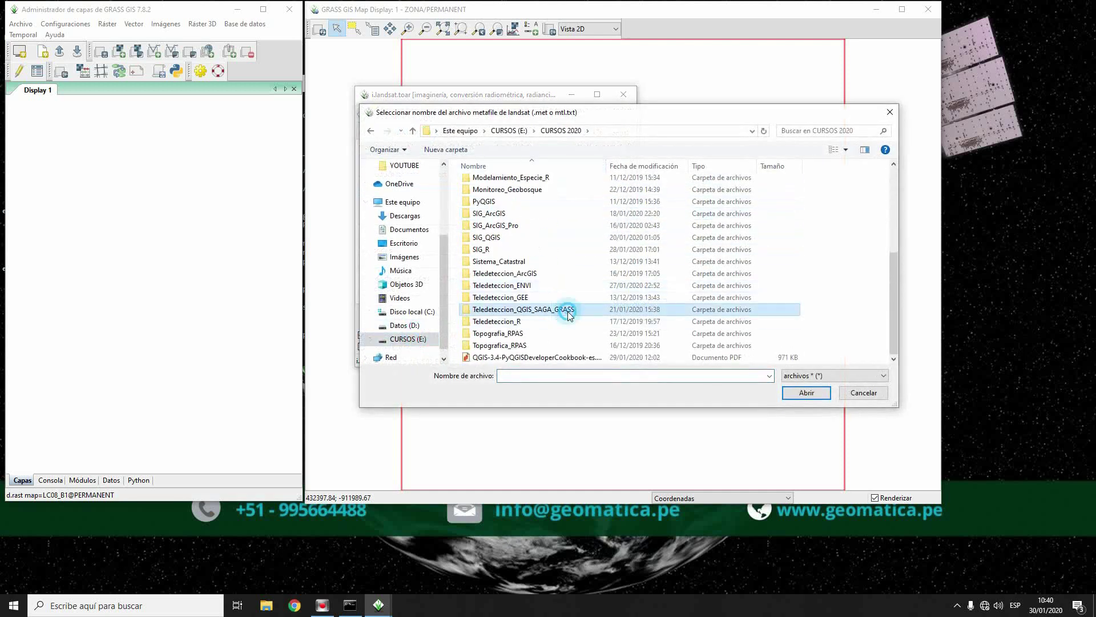
pyautogui.doubleClick(556, 311)
pyautogui.click(536, 188)
pyautogui.doubleClick(537, 188)
pyautogui.doubleClick(485, 183)
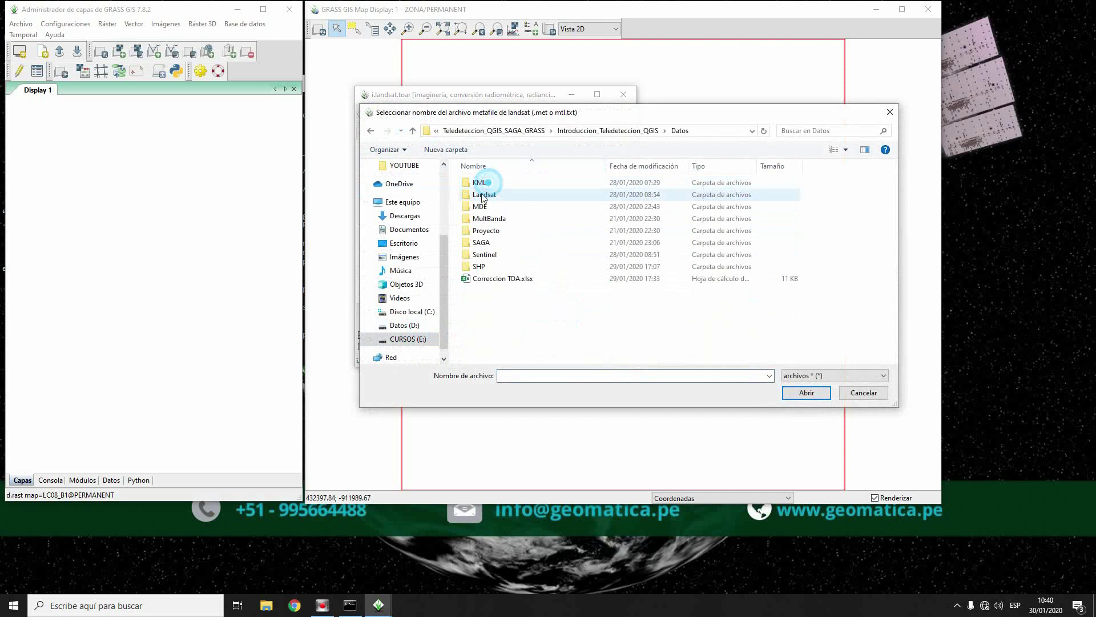
# Choose LC08_L1TP_007066_20140907_20170419_01_T1_MTL.txt from the scene folder under Landsat\Level 1 and load its contents into the metadata box
pyautogui.doubleClick(483, 194)
pyautogui.doubleClick(494, 186)
pyautogui.doubleClick(489, 179)
pyautogui.scroll(-3, 783, 309)
pyautogui.click(730, 320)
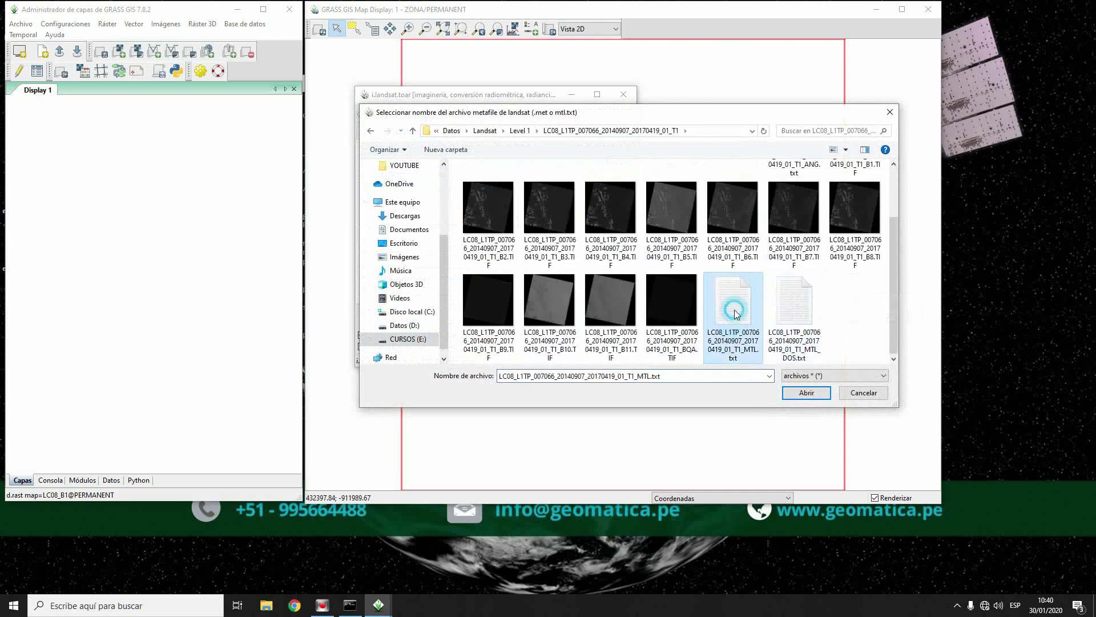
pyautogui.doubleClick(731, 309)
pyautogui.click(527, 236)
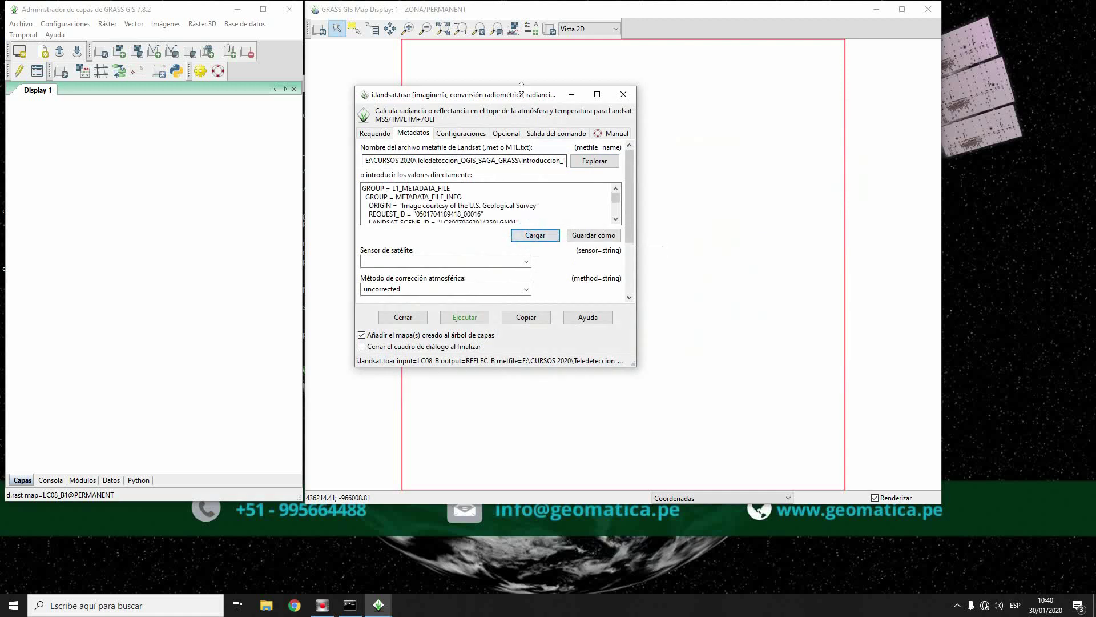
# Enlarge the conversion dialog to show more metadata fields and set the satellite sensor to oli8
pyautogui.moveTo(522, 87); pyautogui.dragTo(521, 28)
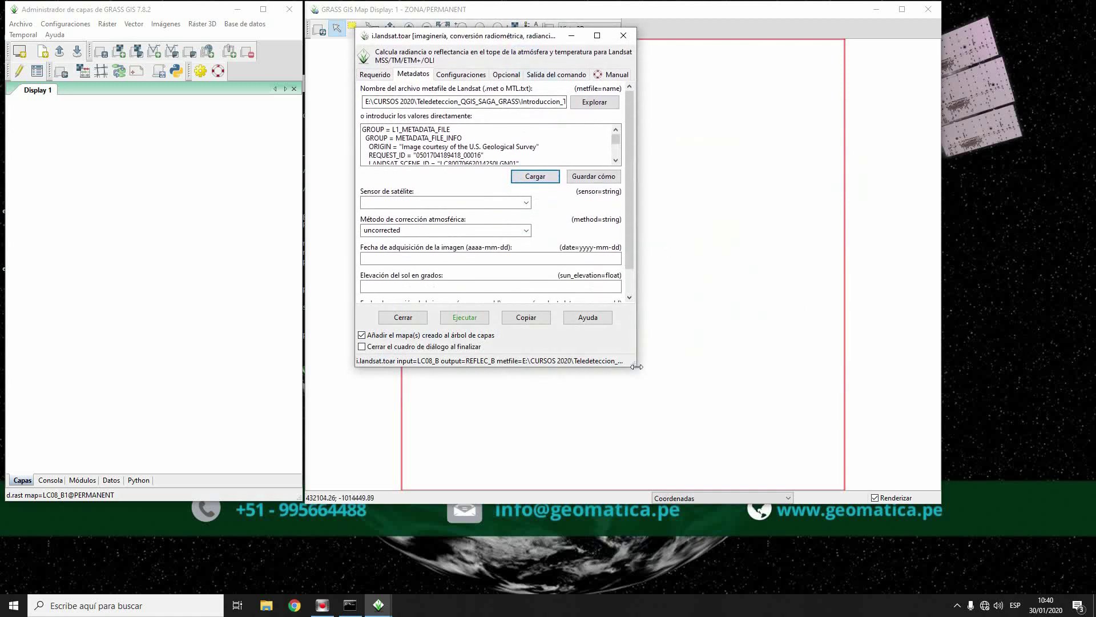
pyautogui.moveTo(636, 369); pyautogui.dragTo(681, 487)
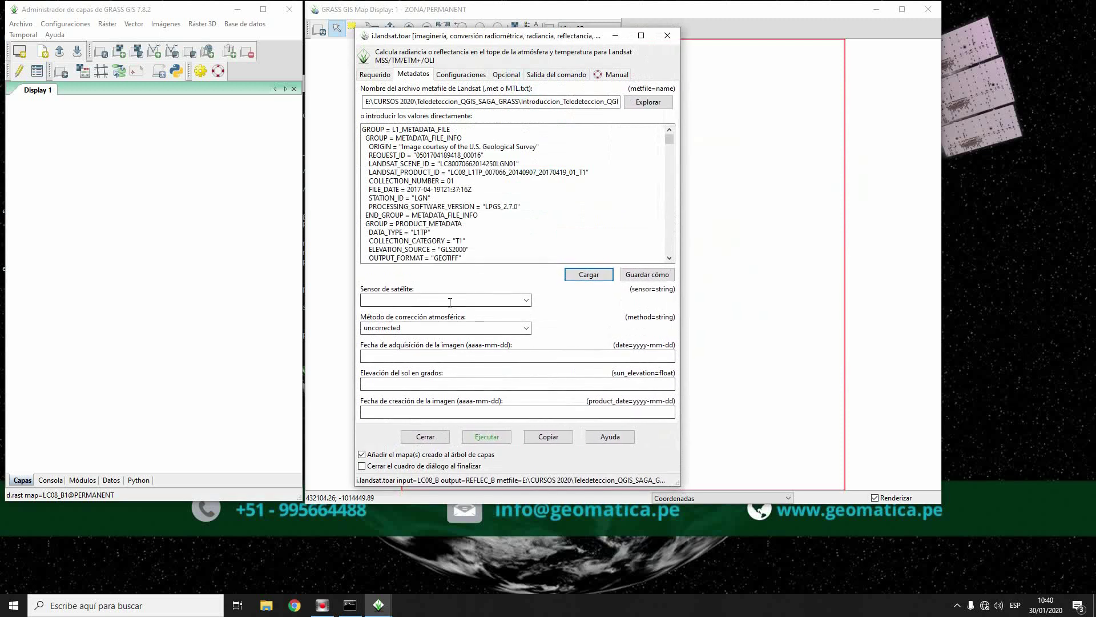
pyautogui.click(523, 299)
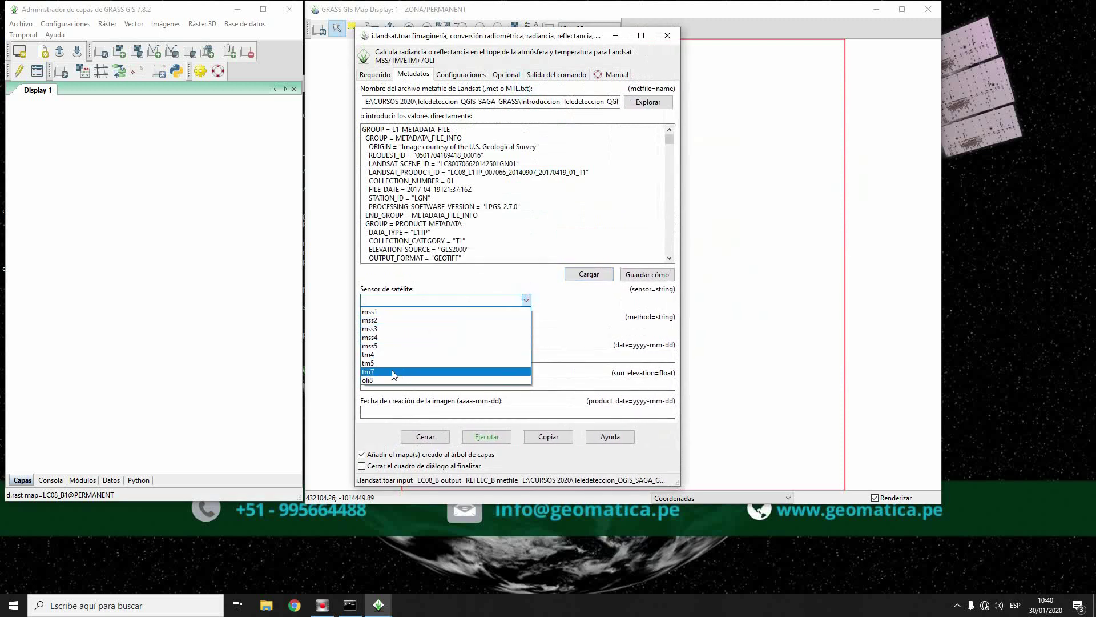
pyautogui.click(369, 381)
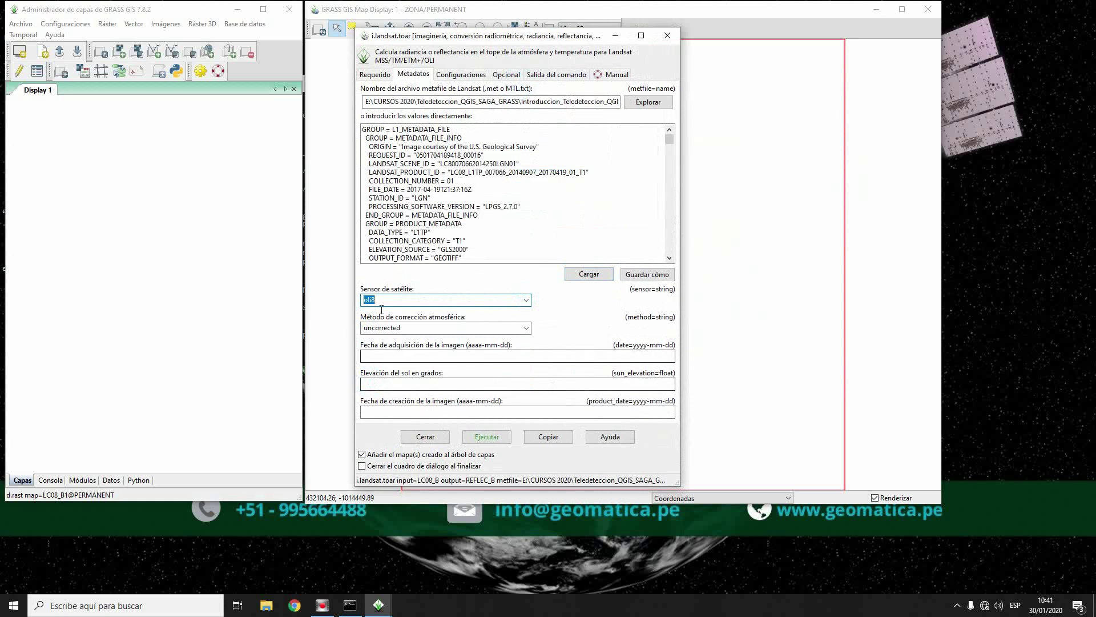
# Copy the DATE_ACQUIRED value 2014-09-07 from the metadata into the image acquisition date
pyautogui.click(464, 355)
pyautogui.click(423, 192)
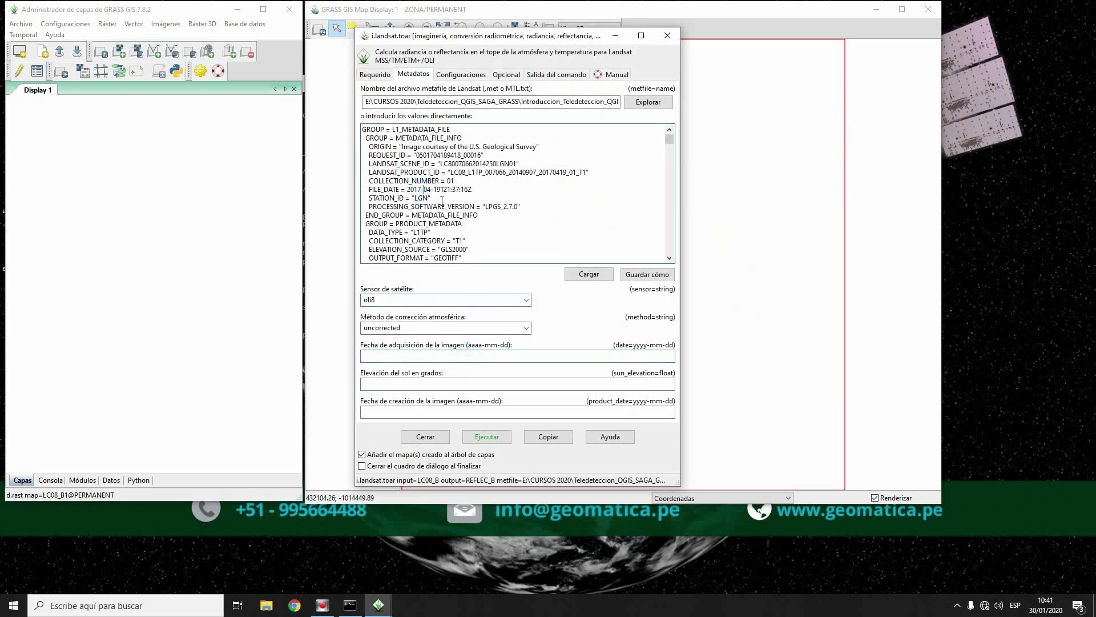
pyautogui.scroll(-2, 434, 200)
pyautogui.scroll(-2, 456, 234)
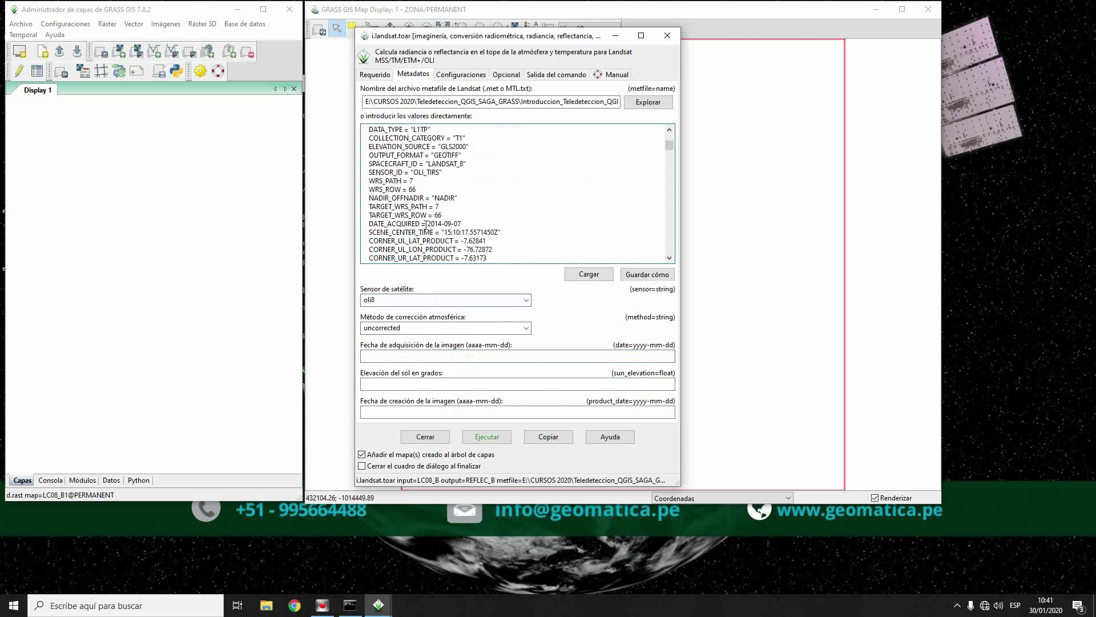
pyautogui.moveTo(428, 224); pyautogui.dragTo(455, 224)
pyautogui.hotkey('ctrl', 'c')
pyautogui.click(411, 356)
pyautogui.hotkey('ctrl', 'v')
# Copy the SUN_ELEVATION value 58.82013949 from the metadata into the sun elevation in degrees
pyautogui.click(415, 384)
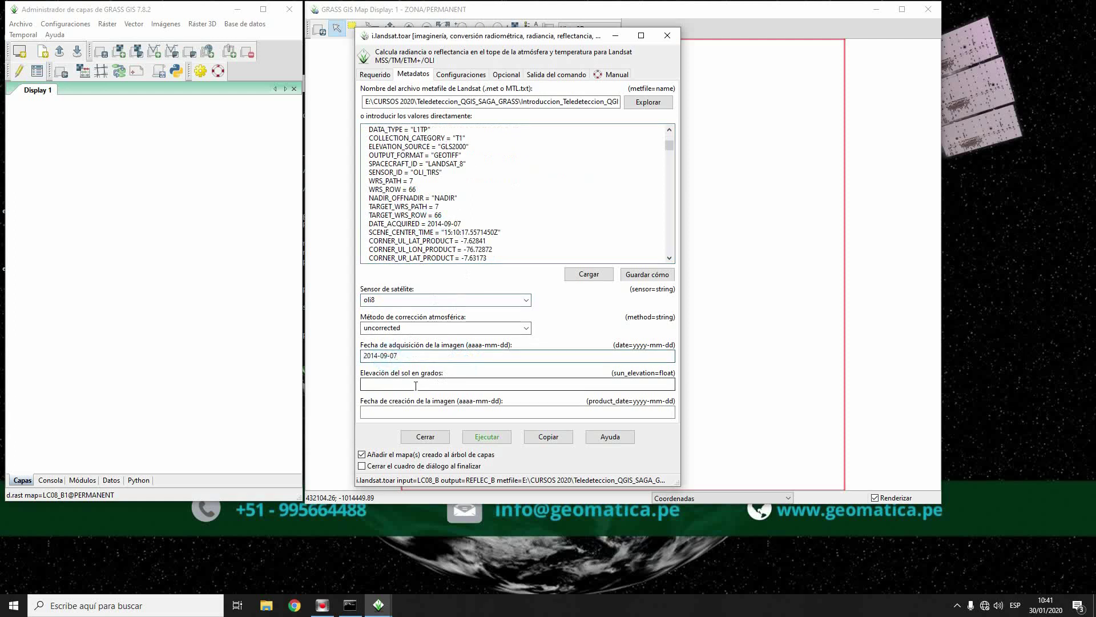
pyautogui.scroll(-4, 411, 209)
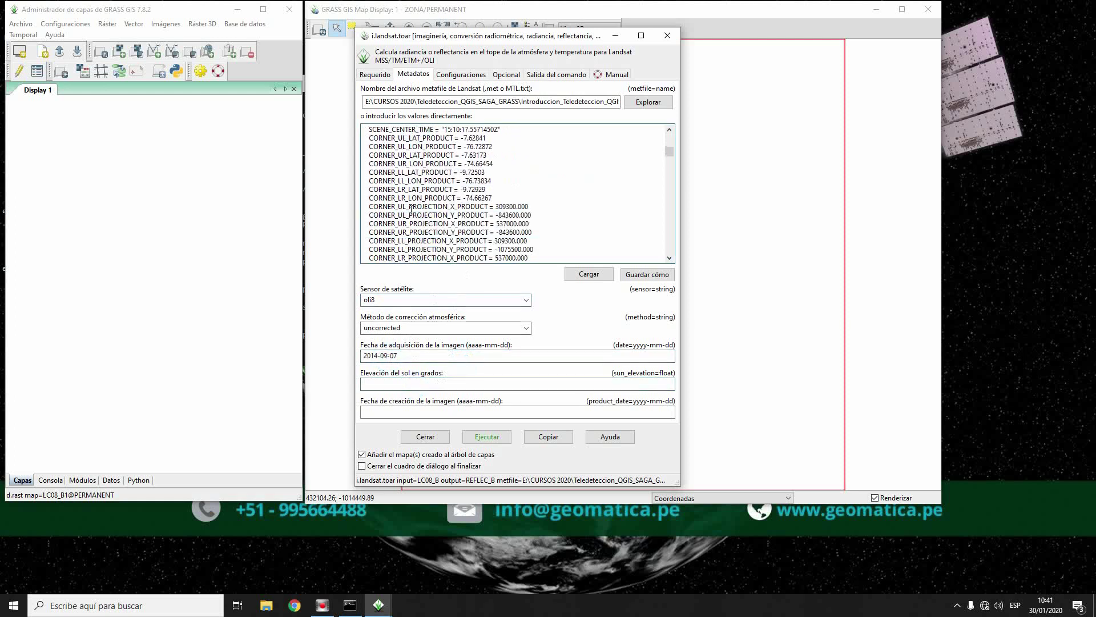
pyautogui.scroll(-3, 411, 209)
pyautogui.scroll(-6, 416, 220)
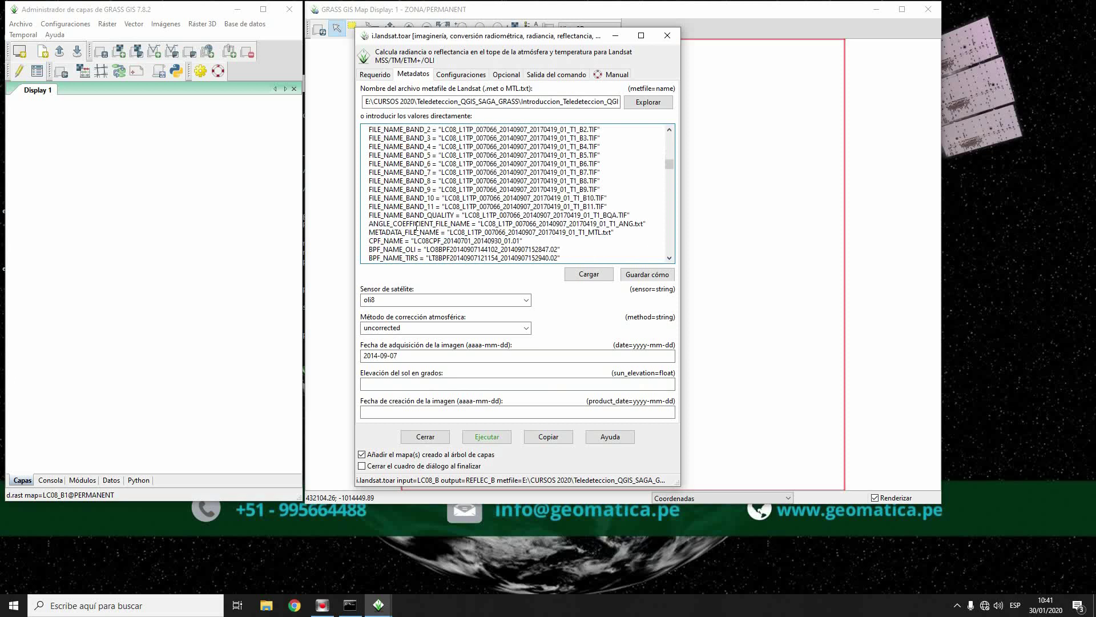
pyautogui.scroll(-2, 419, 226)
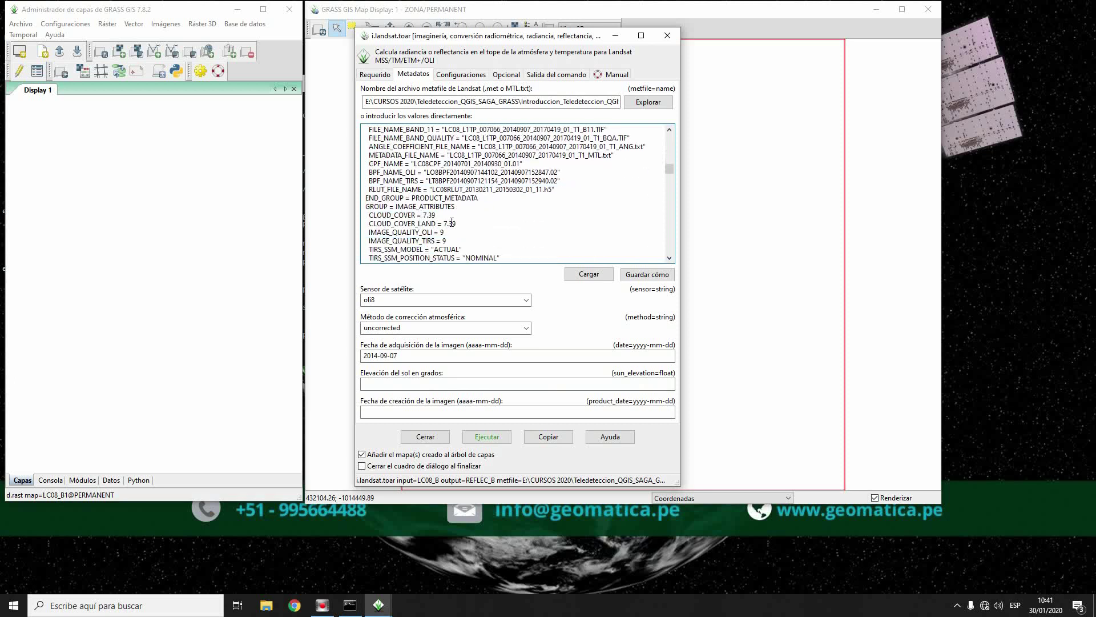
pyautogui.scroll(-2, 451, 222)
pyautogui.moveTo(427, 240); pyautogui.dragTo(464, 241)
pyautogui.hotkey('ctrl', 'c')
pyautogui.click(421, 384)
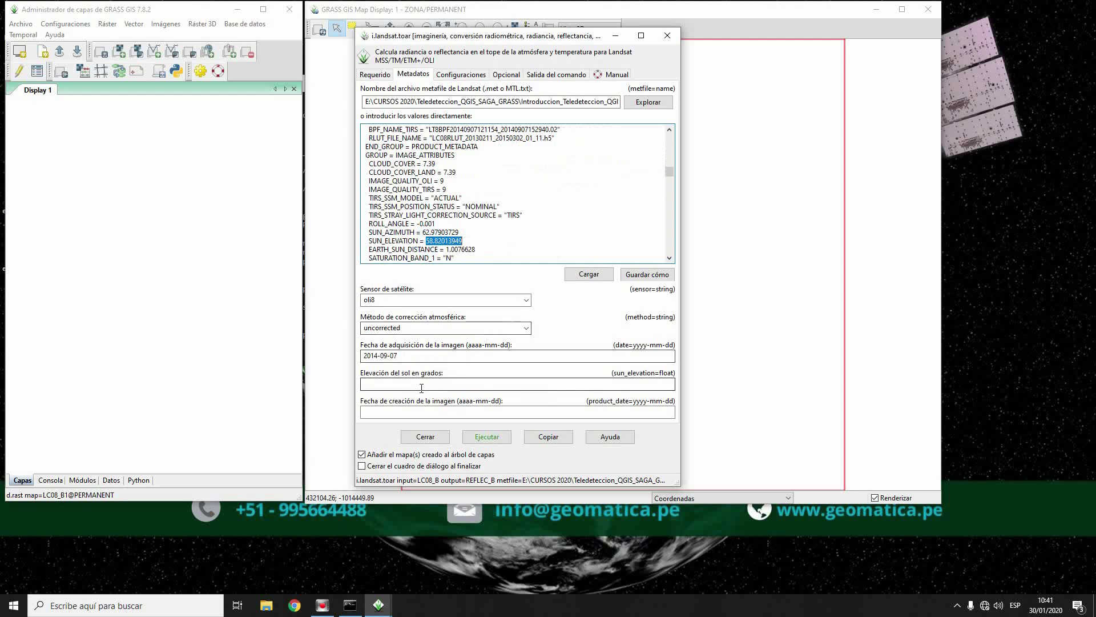
pyautogui.hotkey('ctrl', 'v')
# Copy the FILE_DATE day from the metadata into the image creation date as 2017-04-19, without the time part
pyautogui.click(440, 409)
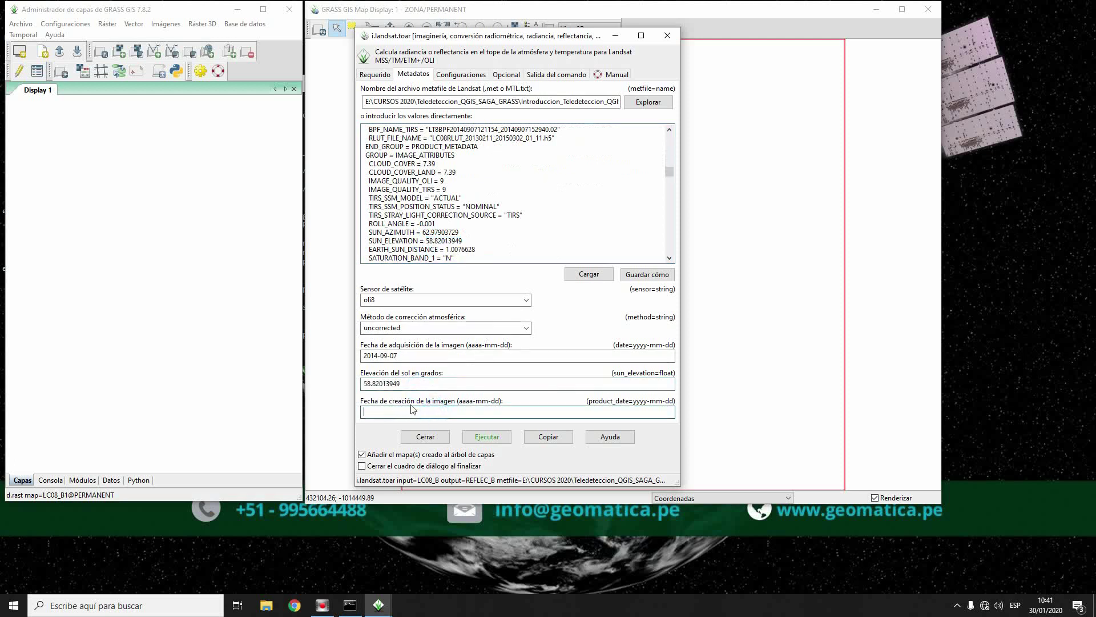
pyautogui.scroll(7, 475, 222)
pyautogui.scroll(10, 475, 223)
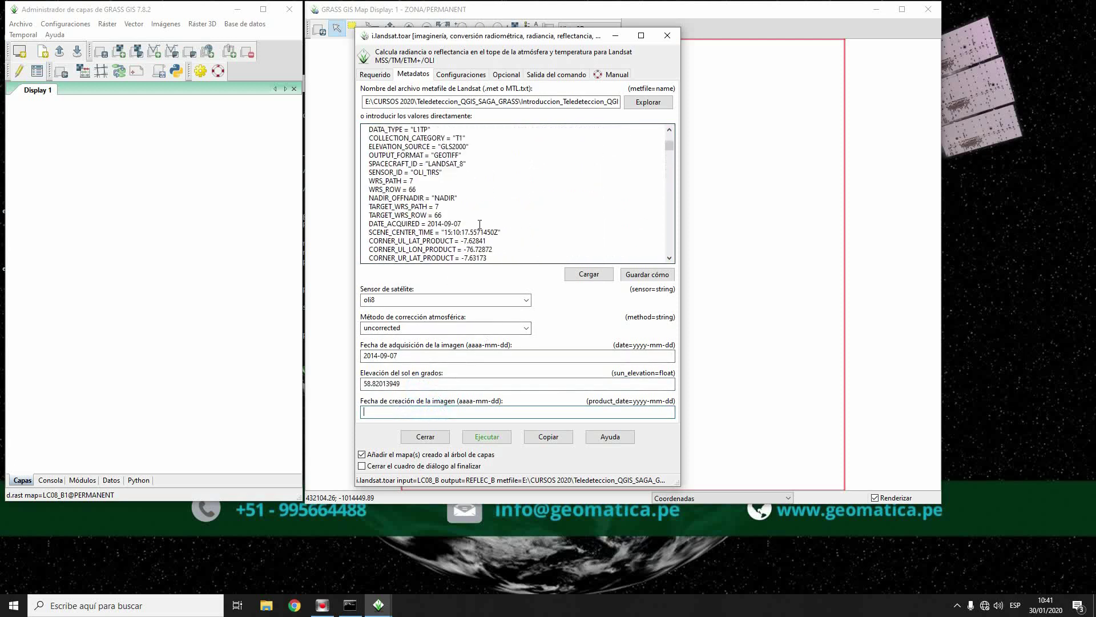
pyautogui.scroll(3, 387, 203)
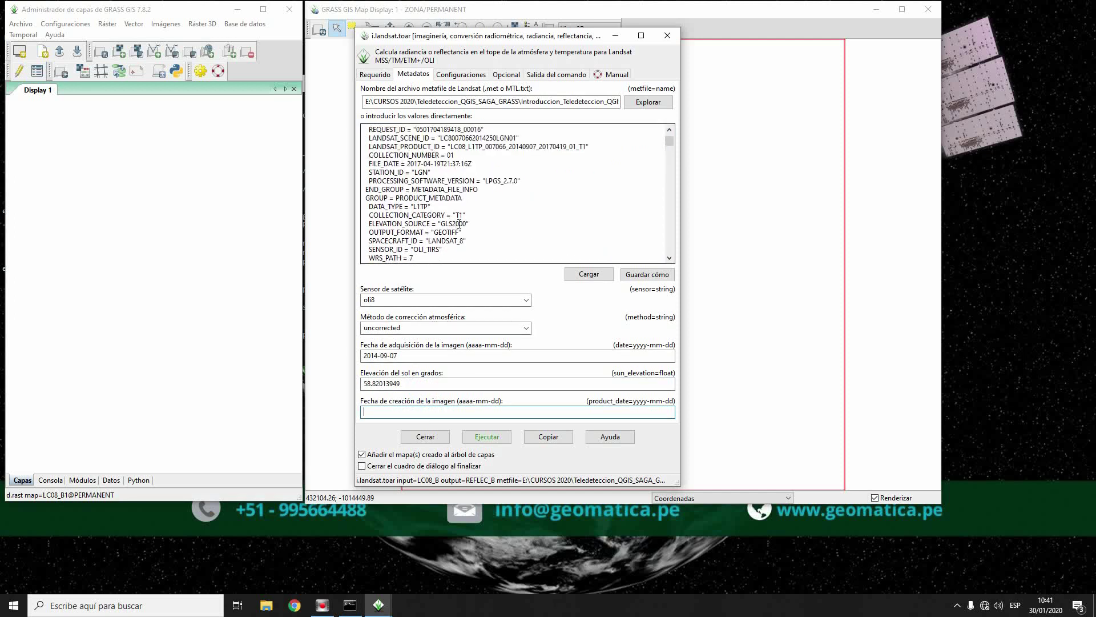
pyautogui.scroll(1, 448, 209)
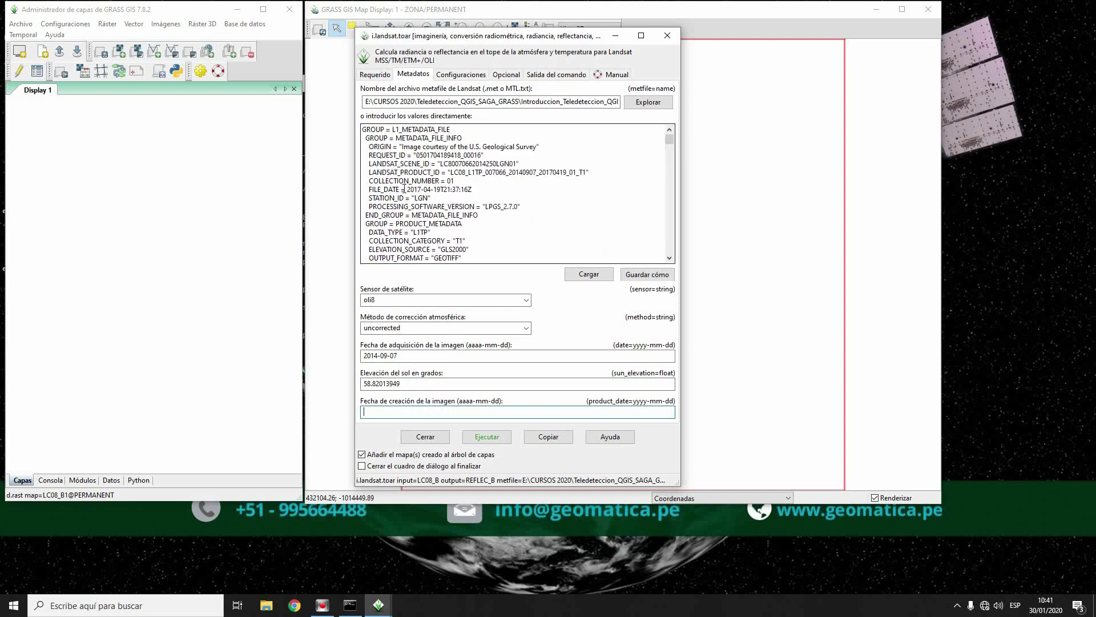
pyautogui.moveTo(407, 191); pyautogui.dragTo(441, 190)
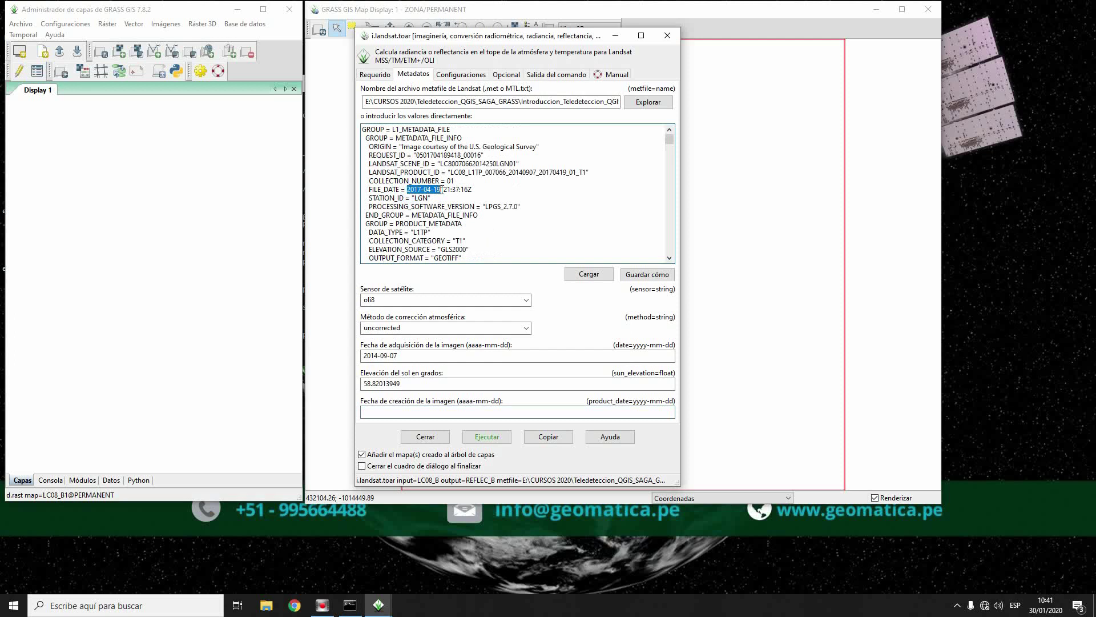
pyautogui.hotkey('ctrl', 'c')
pyautogui.click(429, 412)
pyautogui.hotkey('ctrl', 'v')
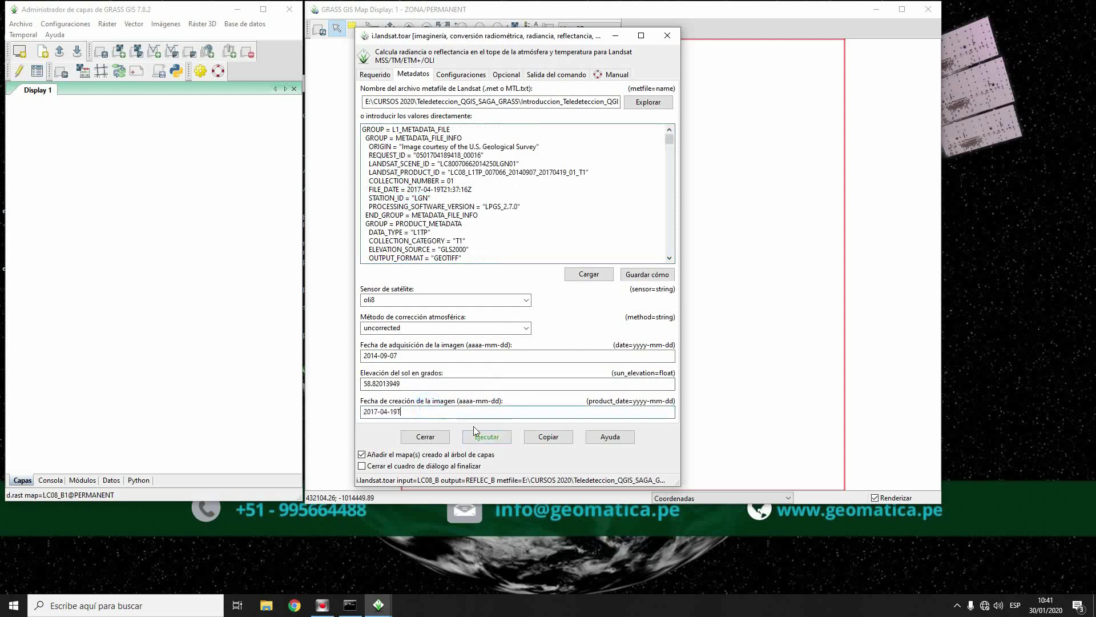
pyautogui.press('BackSpace')
pyautogui.doubleClick(439, 384)
pyautogui.click(439, 384)
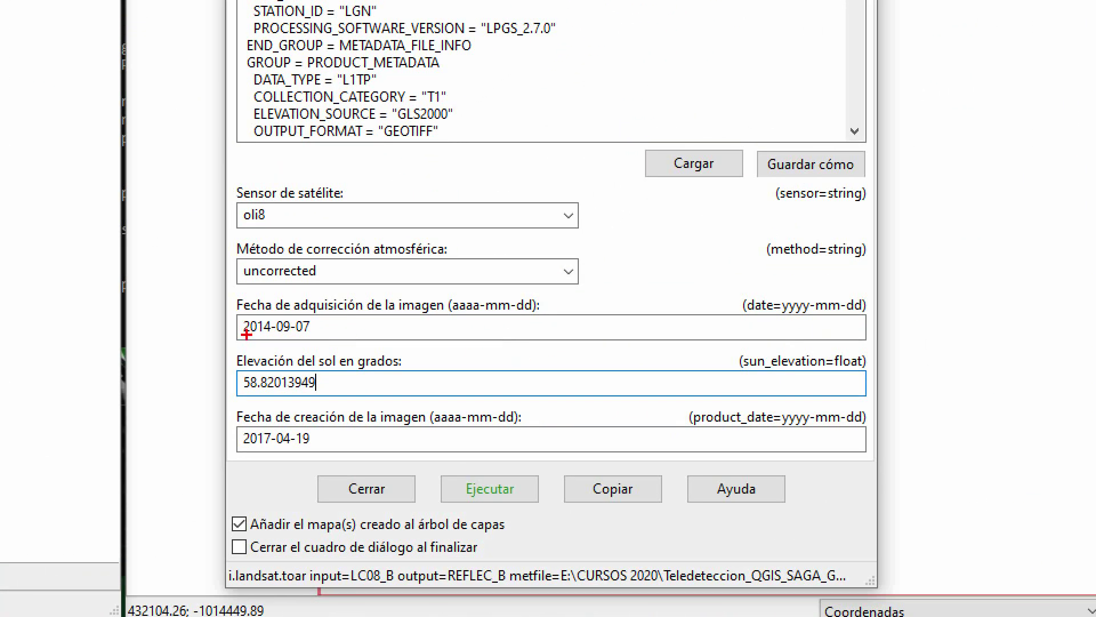
pyautogui.moveTo(246, 334); pyautogui.dragTo(315, 338)
pyautogui.moveTo(784, 315); pyautogui.dragTo(838, 313)
pyautogui.moveTo(745, 371); pyautogui.dragTo(817, 370)
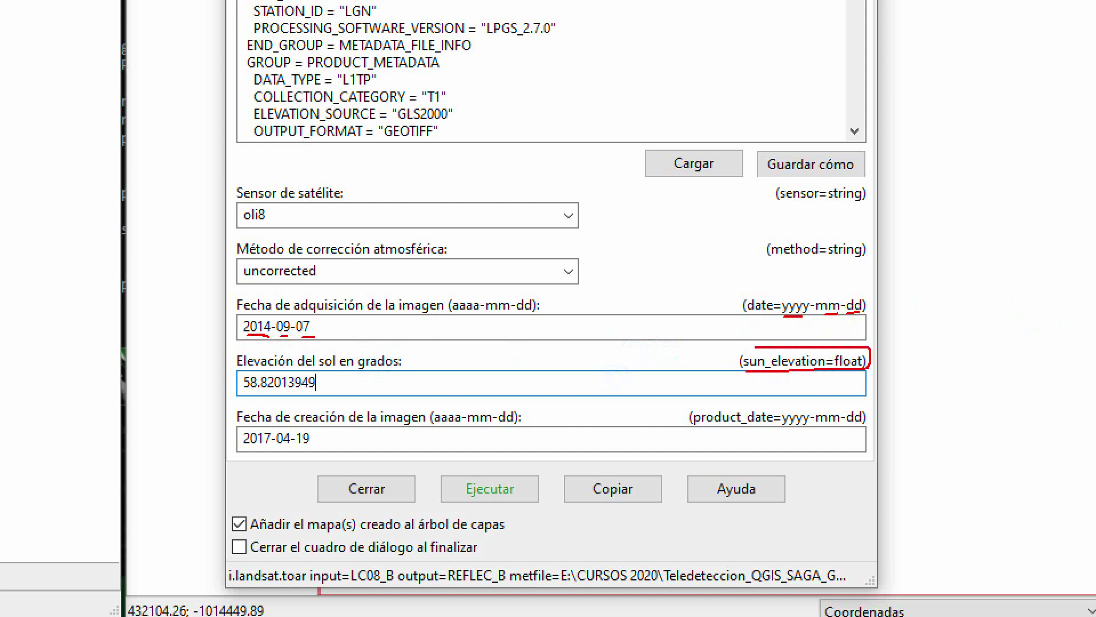
pyautogui.moveTo(359, 379)
pyautogui.mouseDown()
pyautogui.moveTo(410, 370)
pyautogui.moveTo(366, 351)
pyautogui.mouseUp()
pyautogui.moveTo(272, 388)
pyautogui.mouseDown()
pyautogui.moveTo(328, 392)
pyautogui.moveTo(297, 359)
pyautogui.mouseUp()
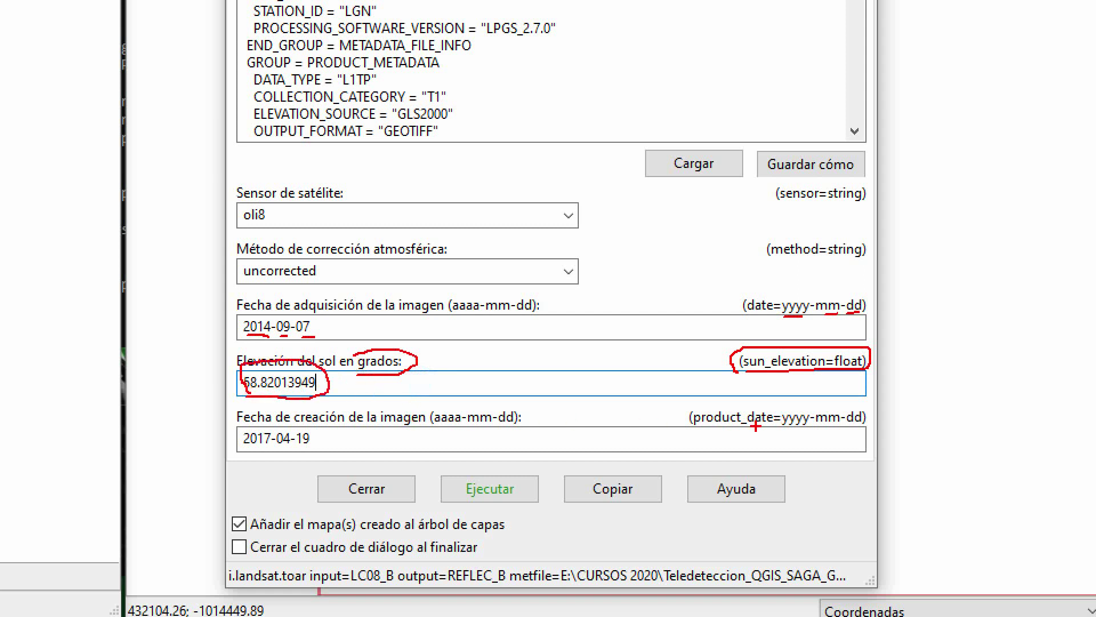
pyautogui.press('Escape')
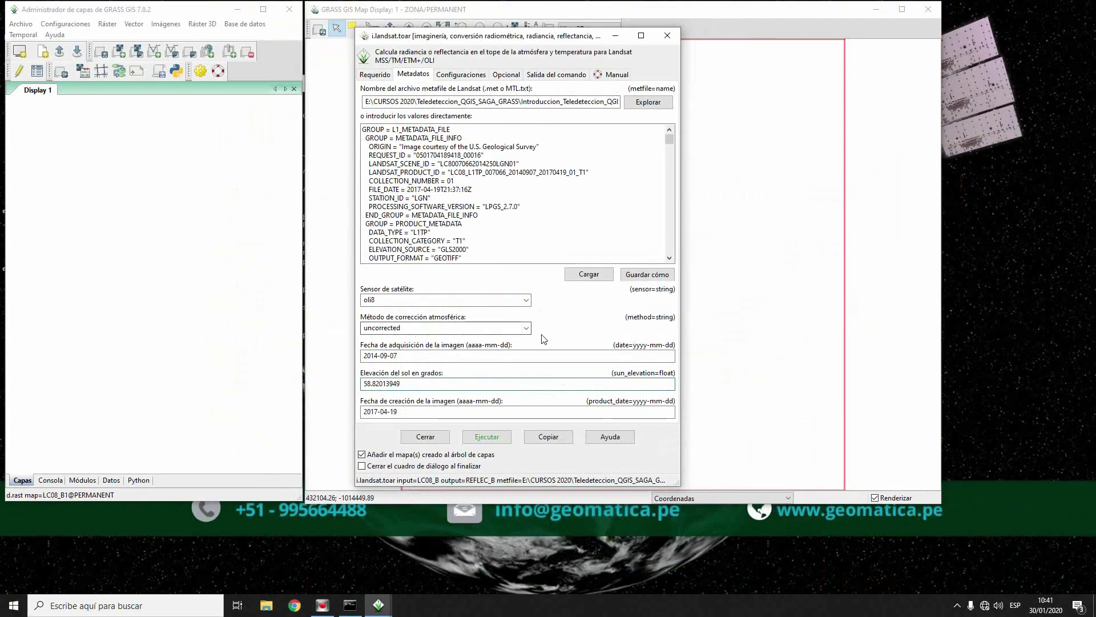
# Review the conversion's settings, optional and required parameters, run i.landsat.toar and close its dialog once the command finishes
pyautogui.click(465, 75)
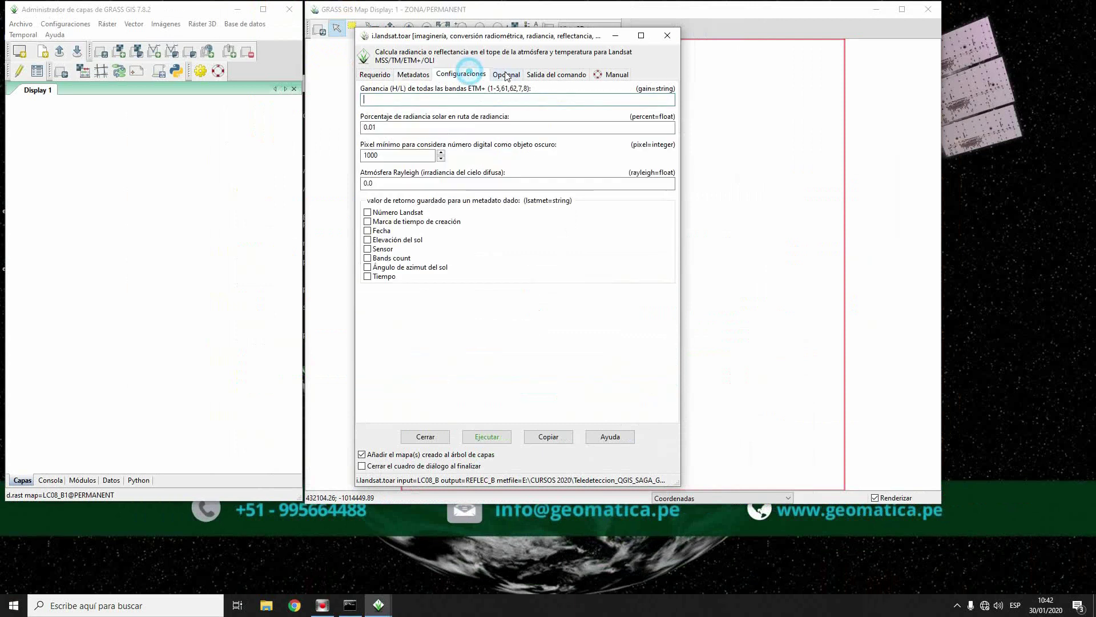
pyautogui.click(506, 75)
pyautogui.click(461, 75)
pyautogui.click(412, 75)
pyautogui.click(370, 77)
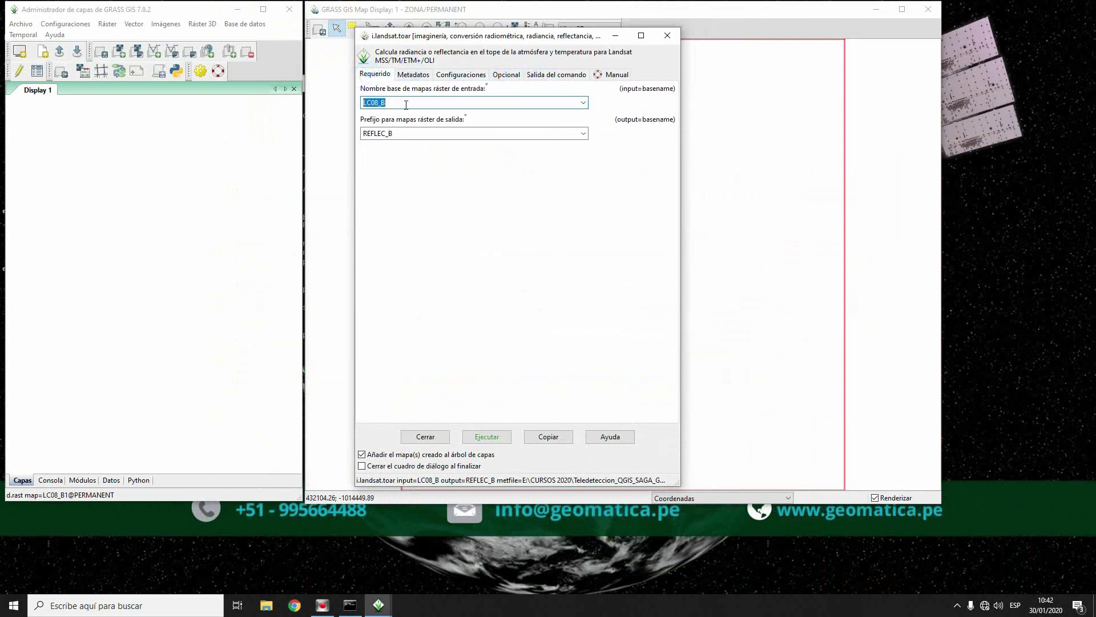
pyautogui.click(487, 436)
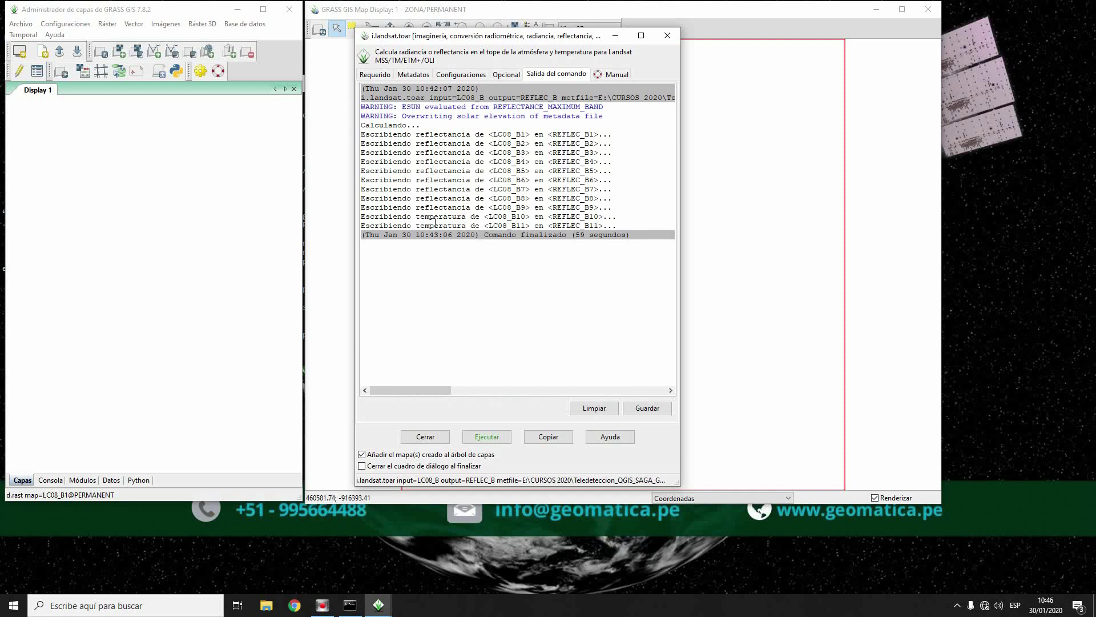
pyautogui.moveTo(415, 218); pyautogui.dragTo(505, 225)
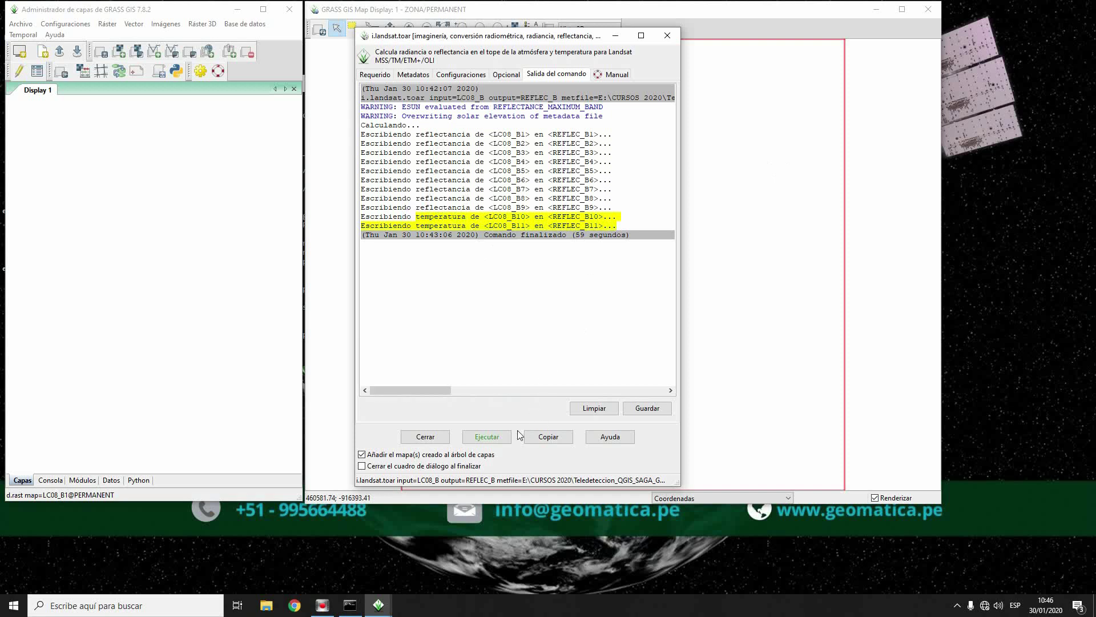
pyautogui.click(426, 436)
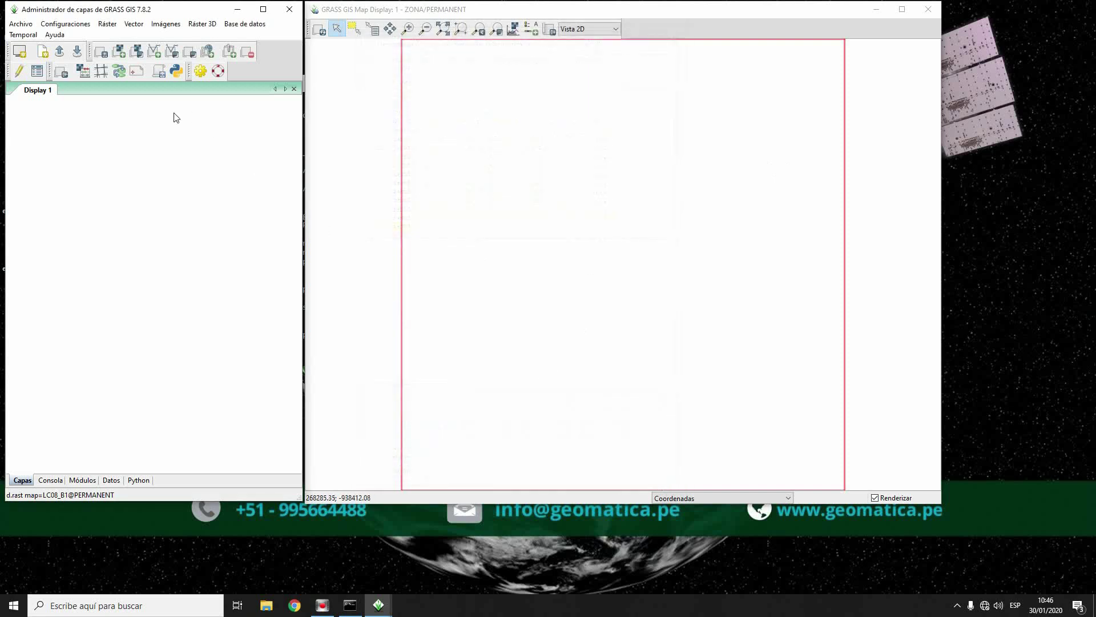
# Add an RGB map layer and assign REFLEC_B6 to its red channel
pyautogui.click(138, 52)
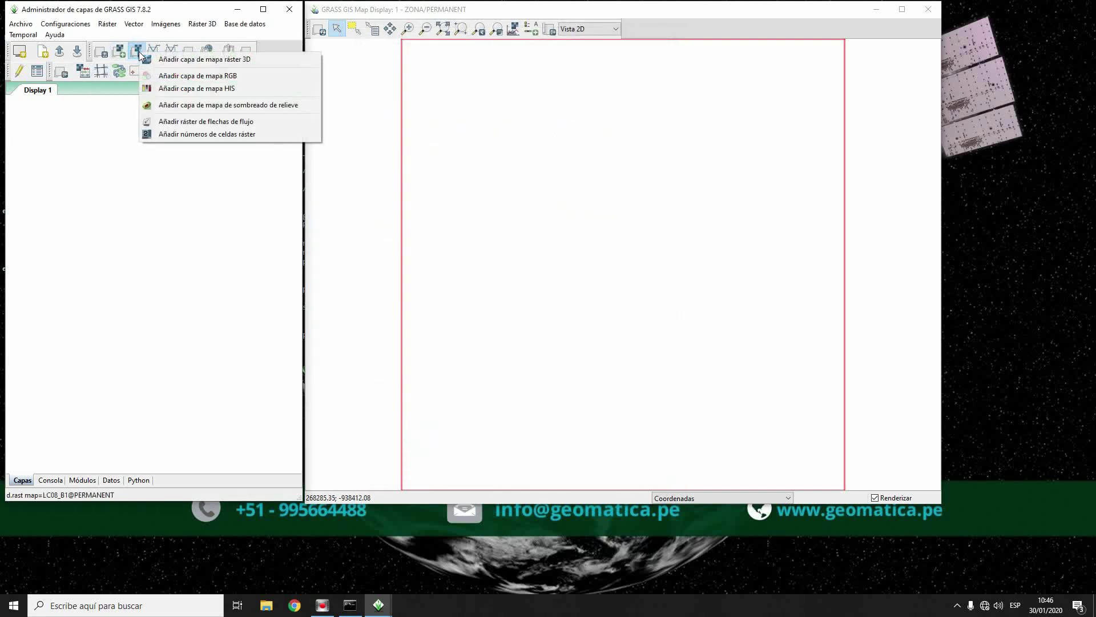
pyautogui.click(207, 77)
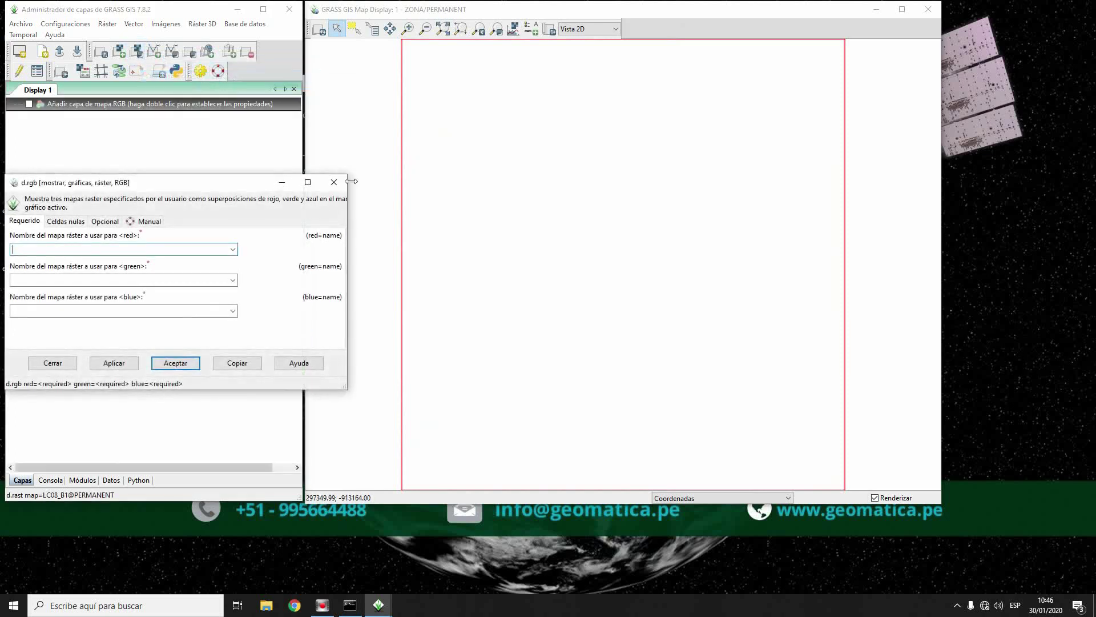
pyautogui.click(558, 188)
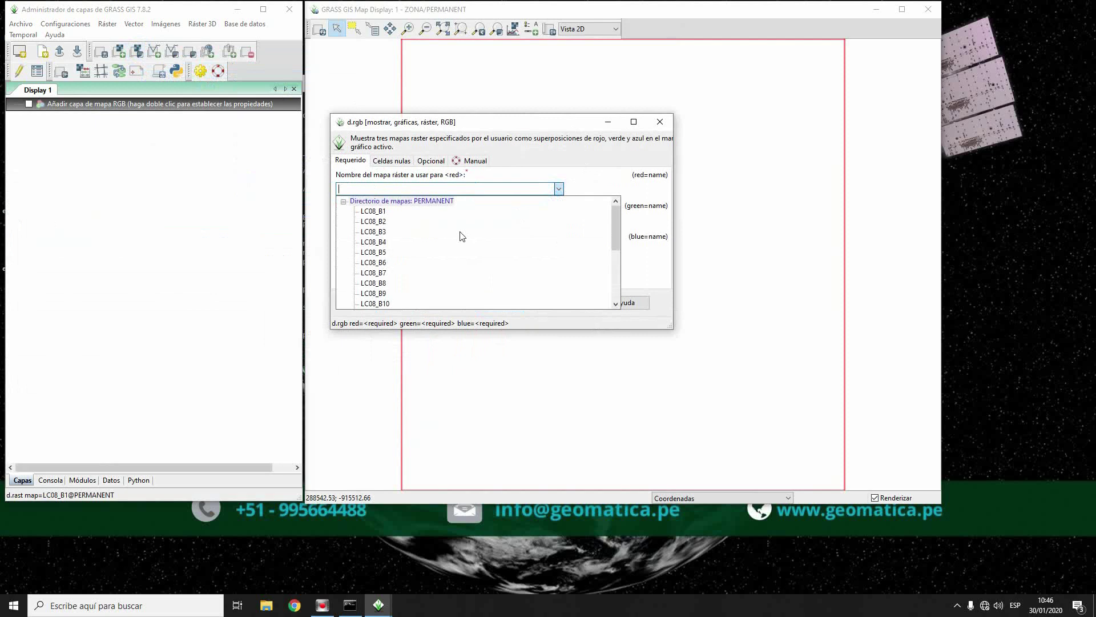
pyautogui.scroll(-3, 451, 246)
pyautogui.click(377, 283)
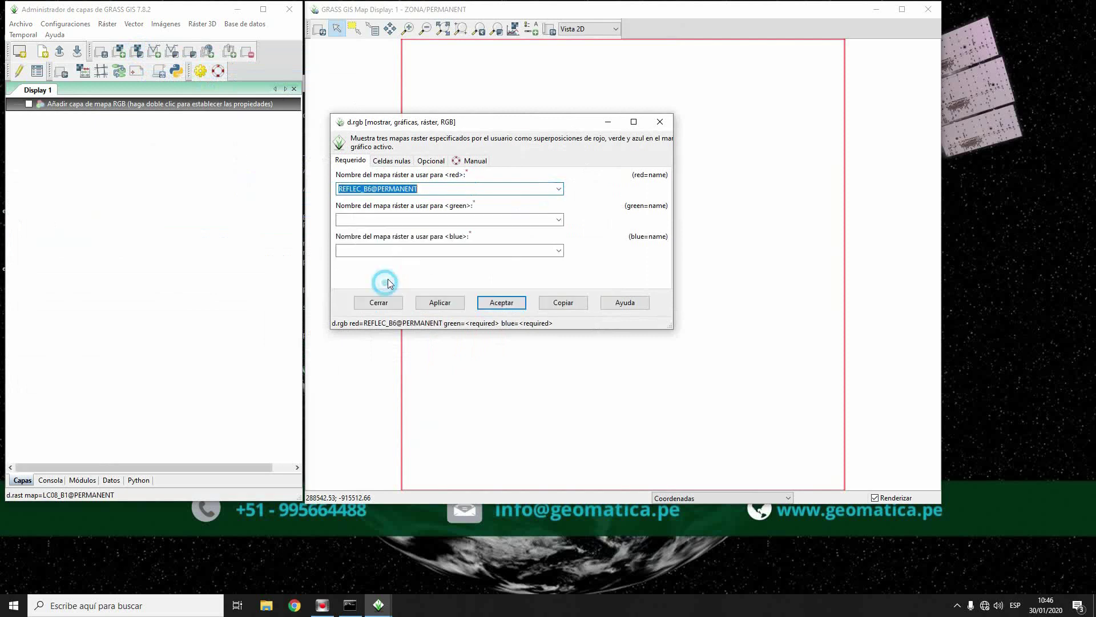
# Assign REFLEC_B5 to green and REFLEC_B4 to blue, apply the RGB composite and close its dialog
pyautogui.click(559, 220)
pyautogui.scroll(-4, 446, 276)
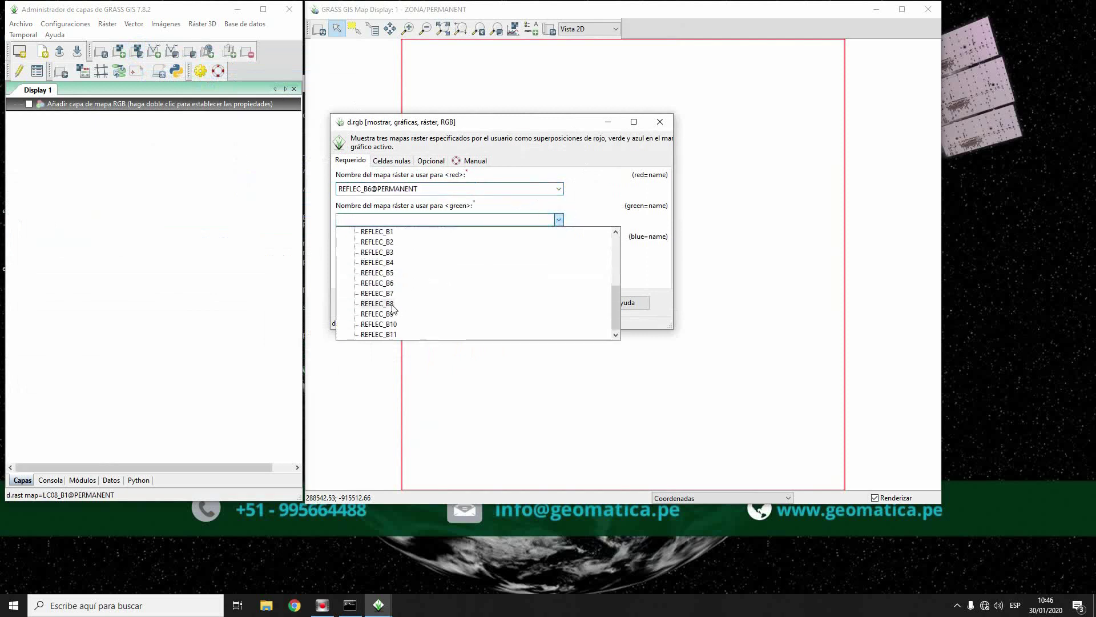
pyautogui.click(390, 275)
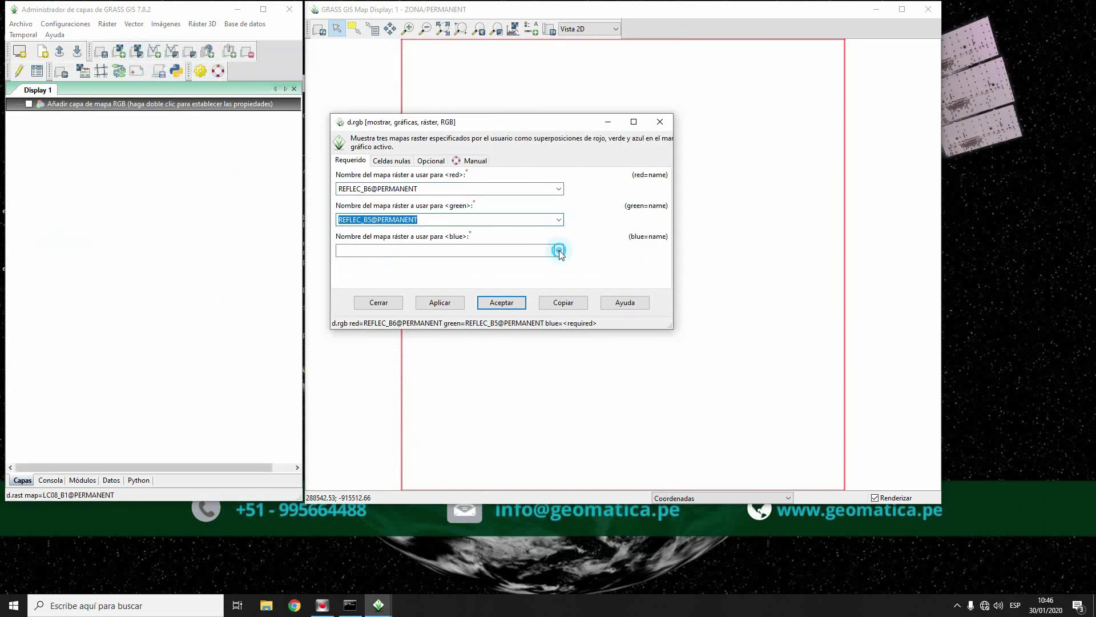
pyautogui.click(559, 250)
pyautogui.scroll(-1, 393, 337)
pyautogui.scroll(-3, 393, 337)
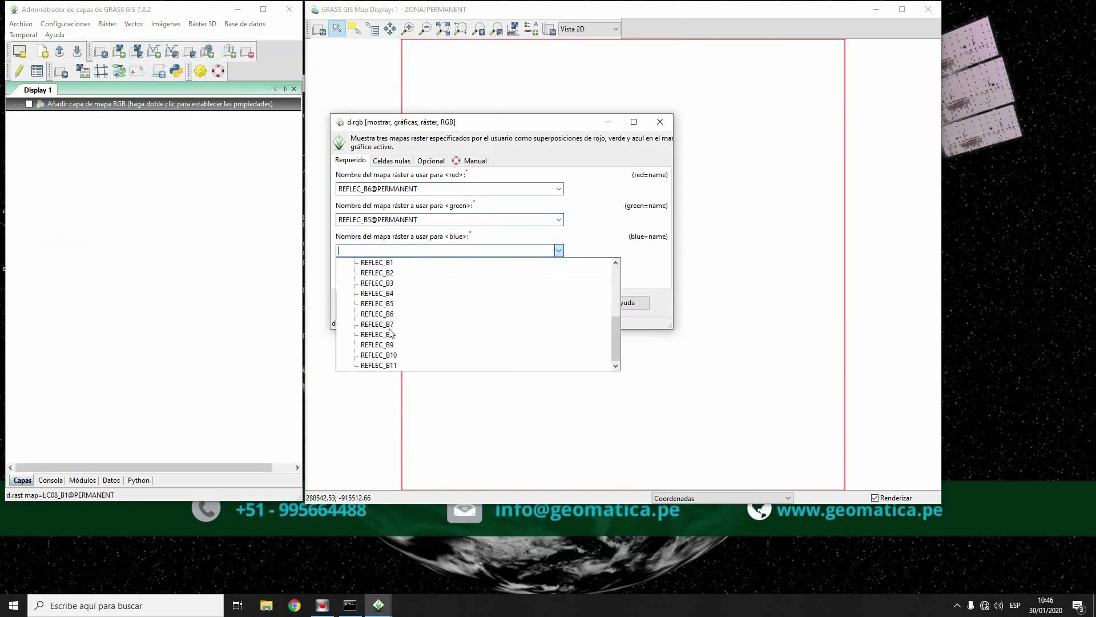
pyautogui.click(390, 296)
pyautogui.click(437, 302)
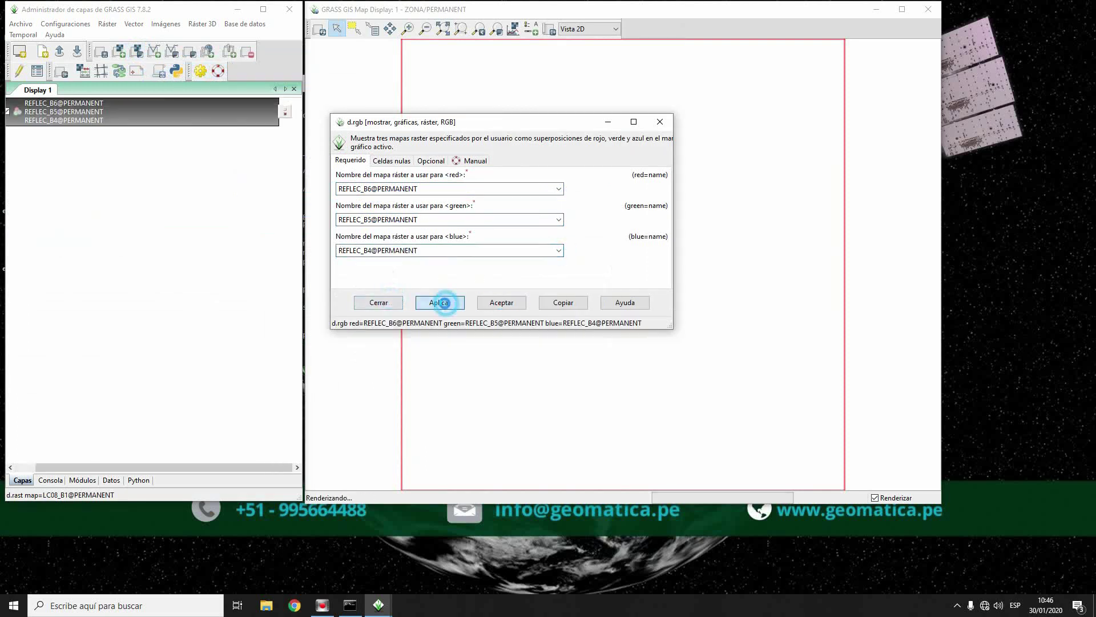
pyautogui.click(382, 302)
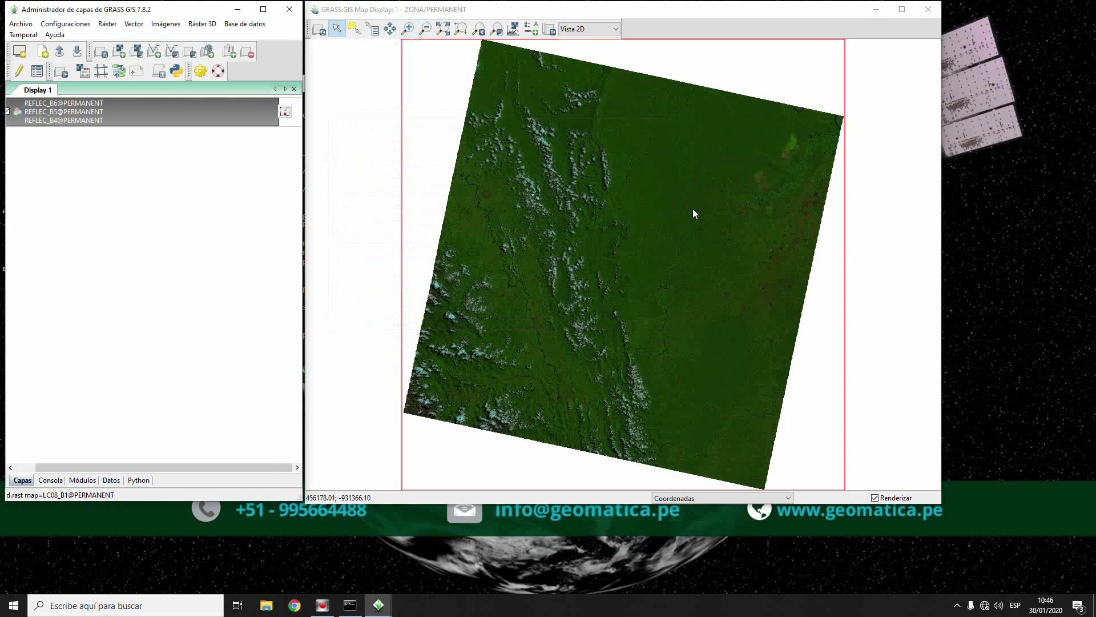
# Zoom in on the winding river in the northeastern part of the composite to inspect it
pyautogui.click(705, 164)
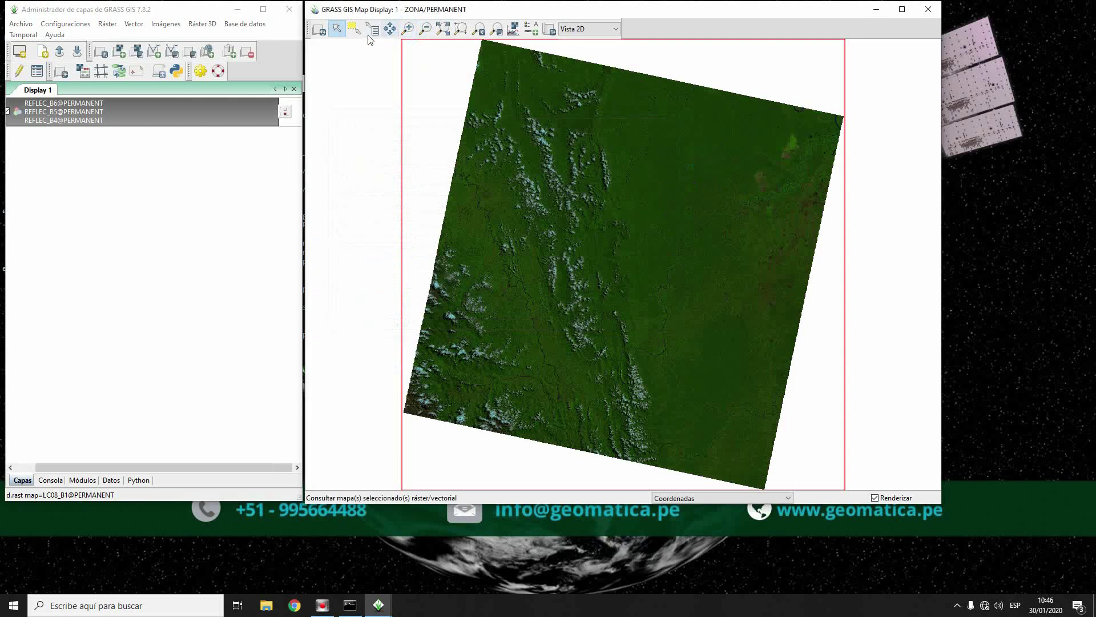
pyautogui.click(410, 30)
pyautogui.moveTo(731, 162); pyautogui.dragTo(793, 226)
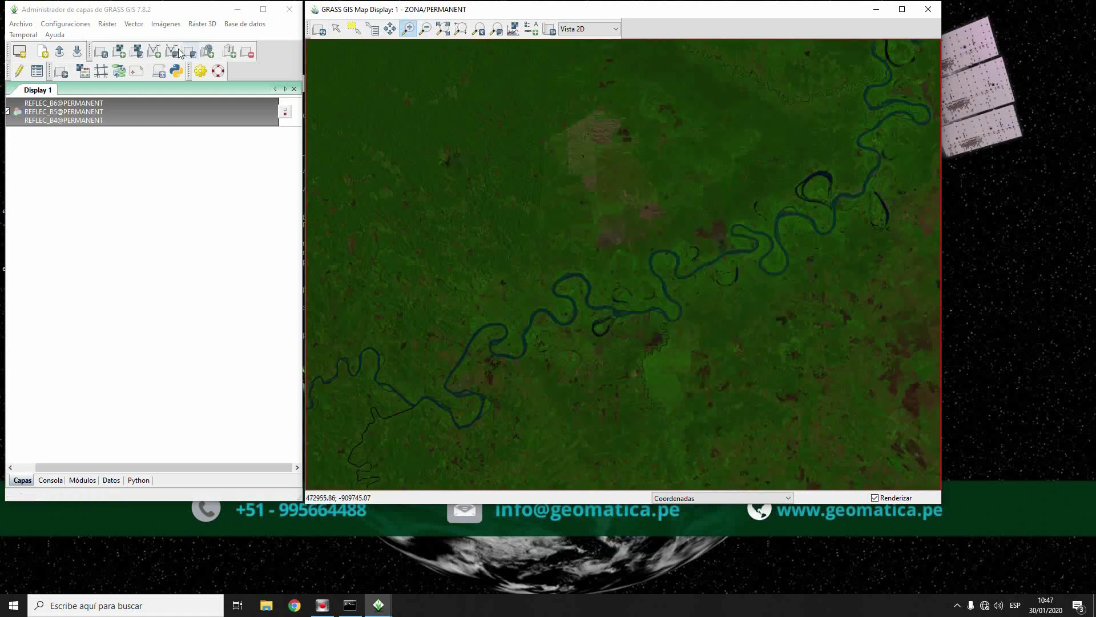
pyautogui.click(122, 179)
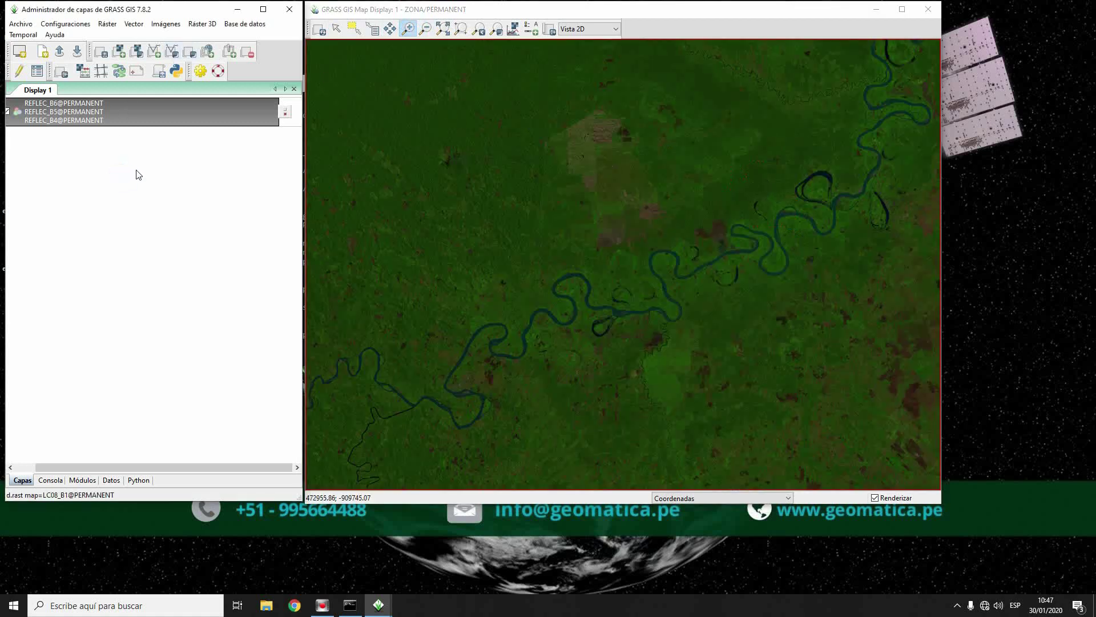
# Launch QGIS Desktop 3.10.2 with GRASS 7.8.2 and start a new empty project
pyautogui.click(14, 605)
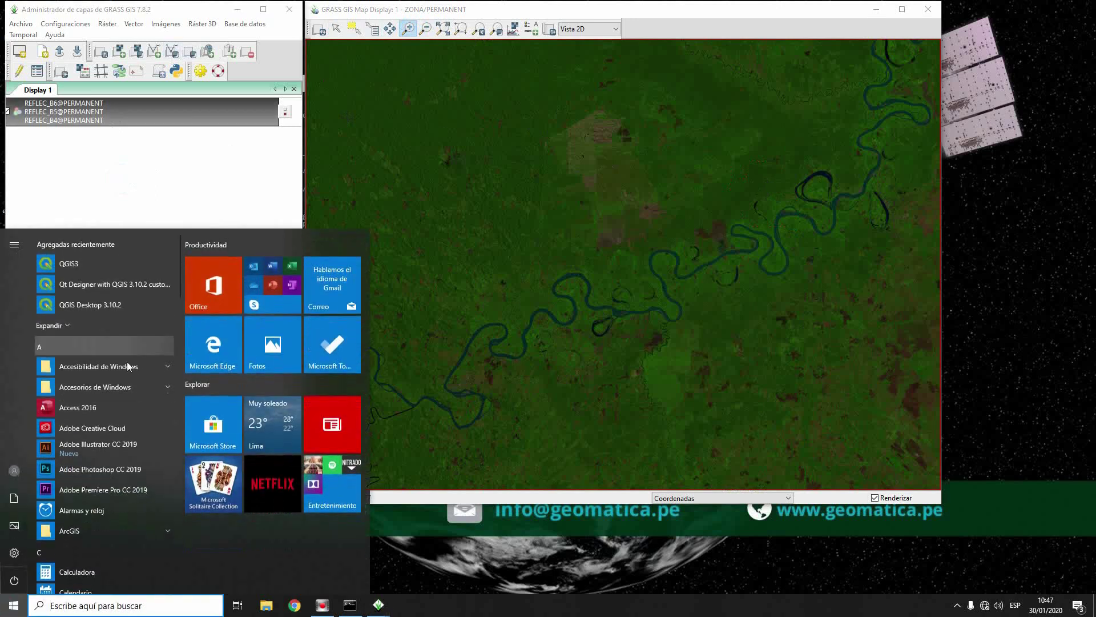
pyautogui.scroll(-12, 101, 409)
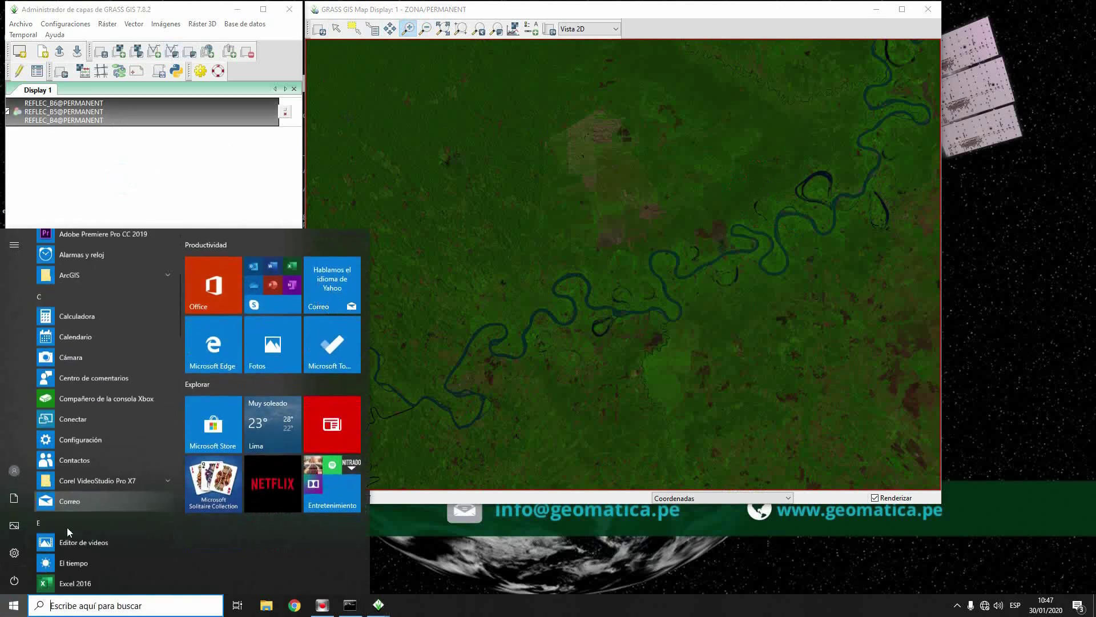
pyautogui.scroll(-8, 74, 513)
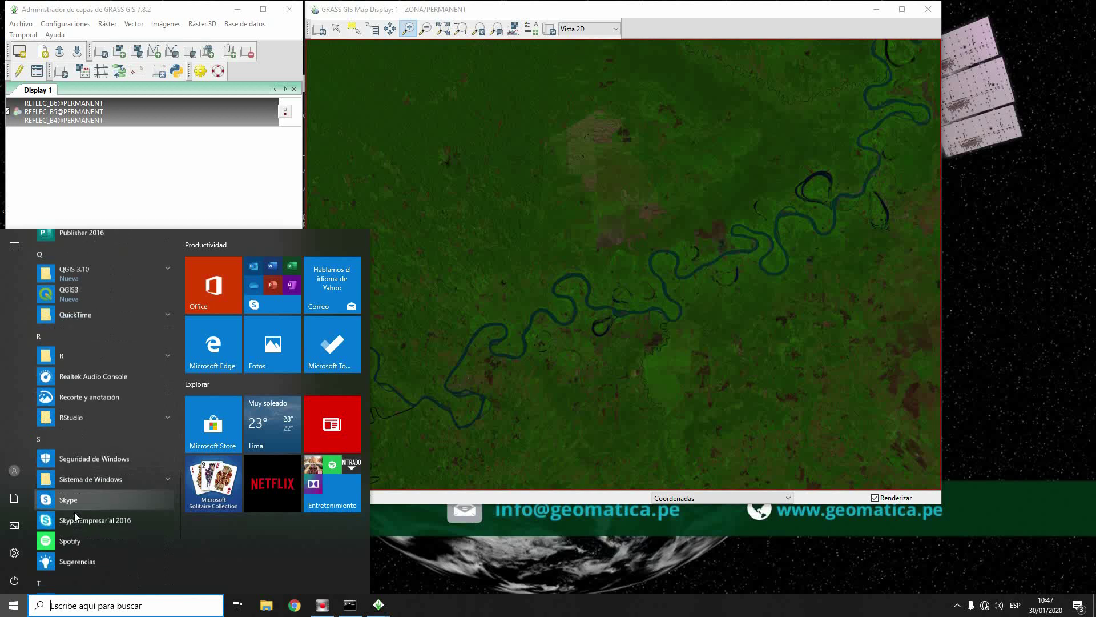
pyautogui.scroll(2, 88, 302)
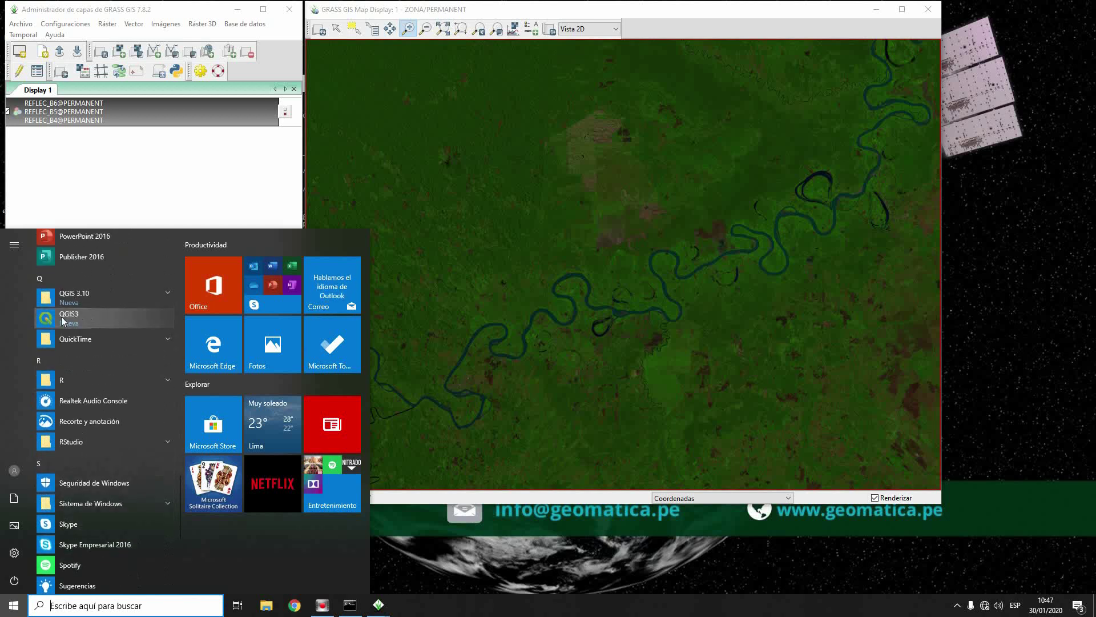
pyautogui.click(95, 297)
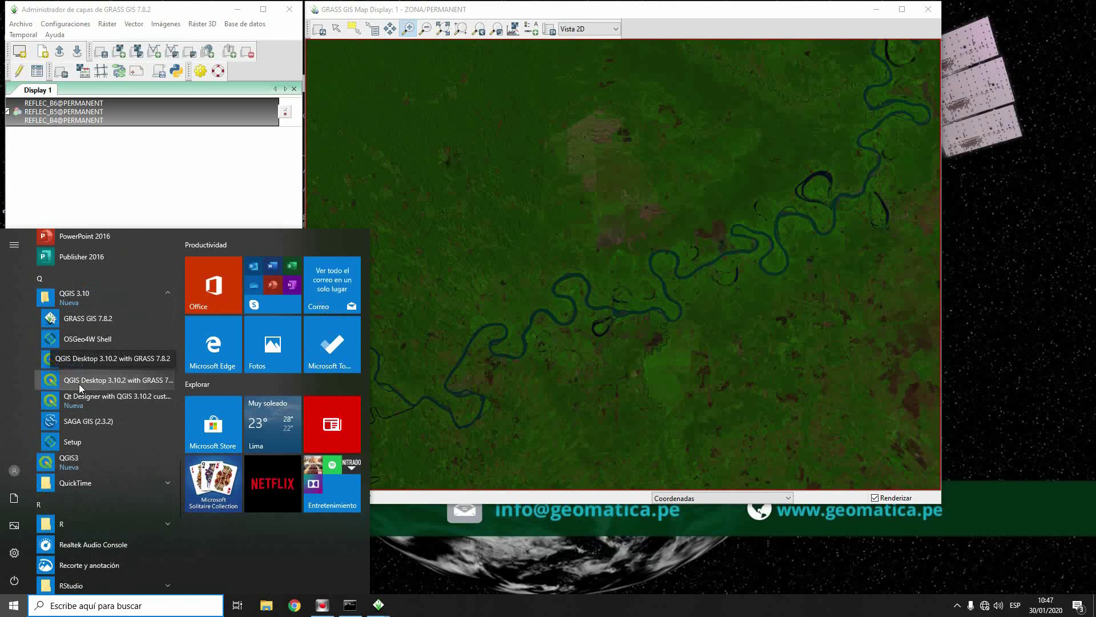
pyautogui.click(136, 380)
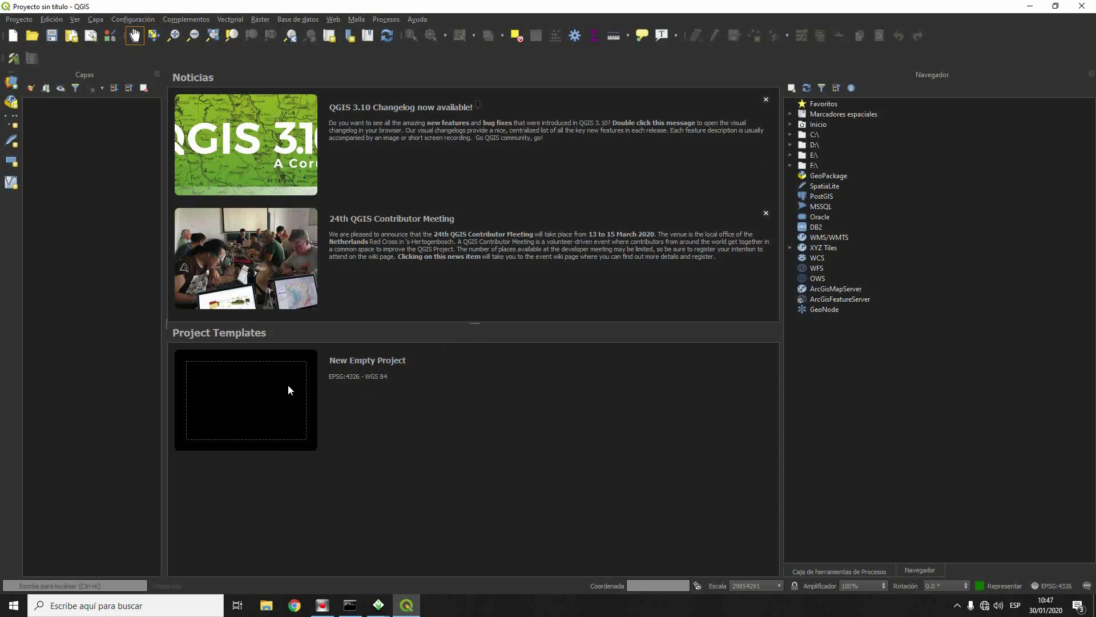
pyautogui.doubleClick(285, 387)
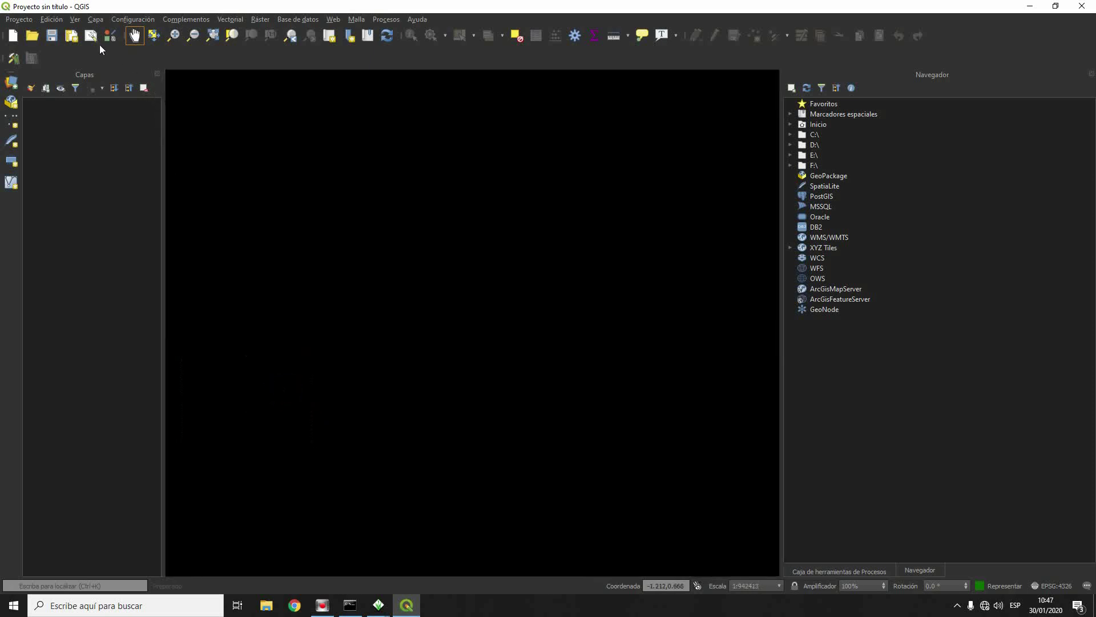
# Open the GRASS mapset PERMANENT of location ZONA from the PY_GRASS database inside the LC08_L1TP_007066_20140907_20170419_01_T1 folder
pyautogui.click(174, 19)
pyautogui.moveTo(294, 63)
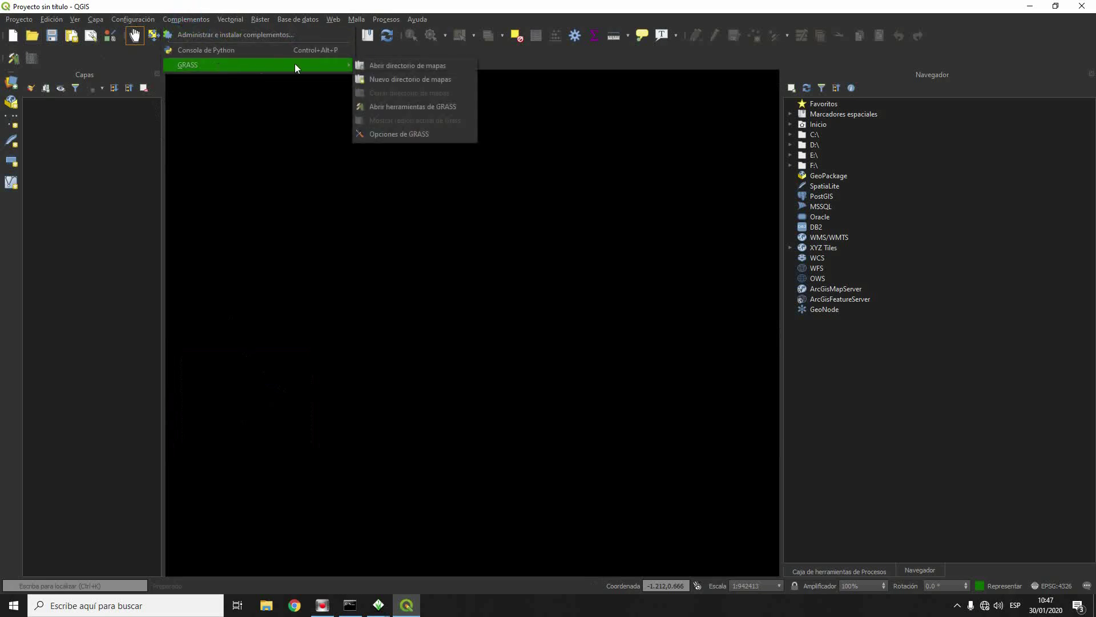
pyautogui.click(406, 65)
pyautogui.click(613, 283)
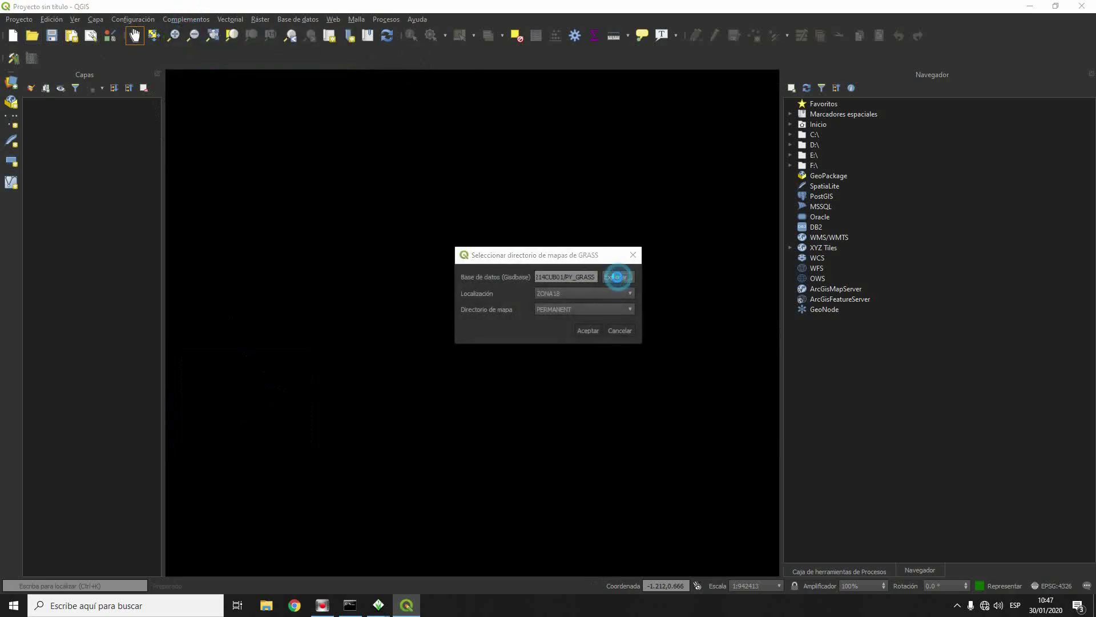
pyautogui.click(369, 180)
pyautogui.doubleClick(337, 236)
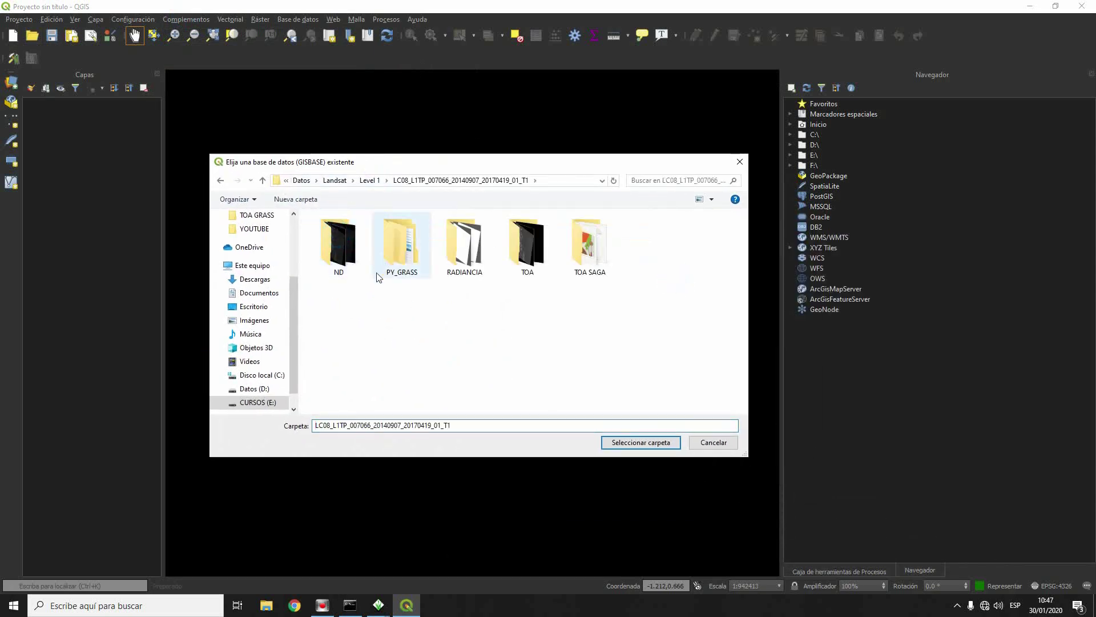
pyautogui.click(403, 274)
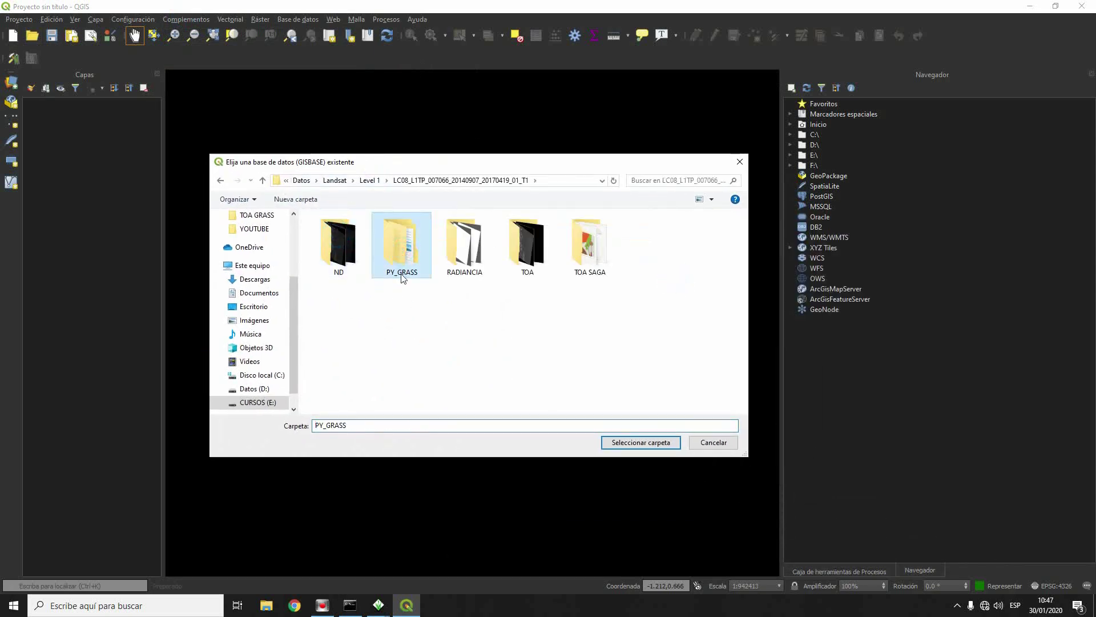
pyautogui.click(639, 443)
pyautogui.moveTo(553, 260); pyautogui.dragTo(490, 191)
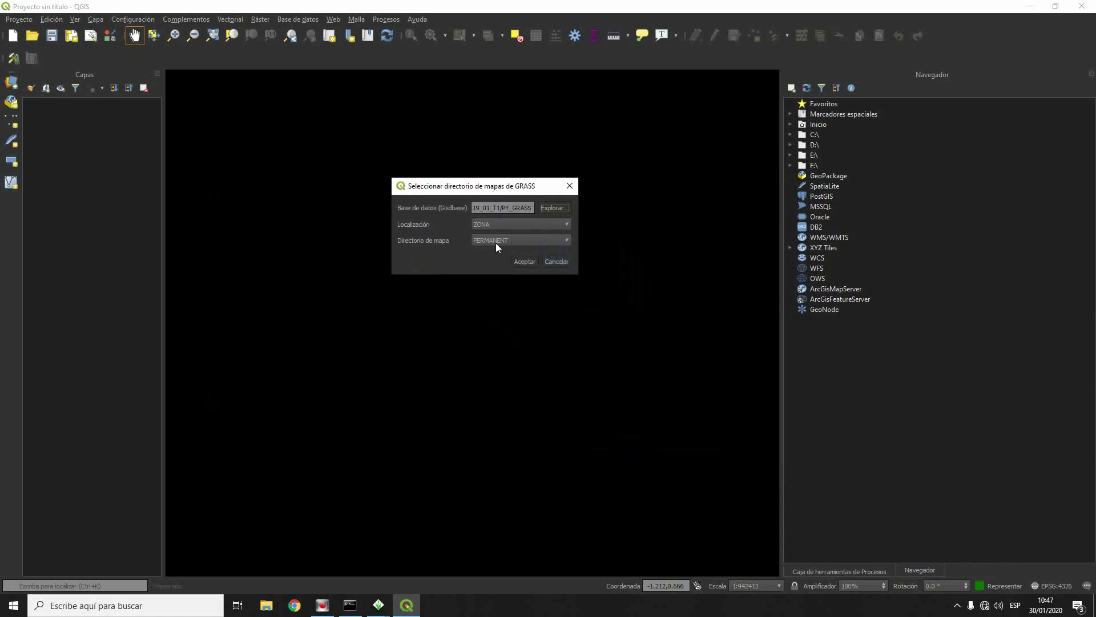
pyautogui.click(518, 261)
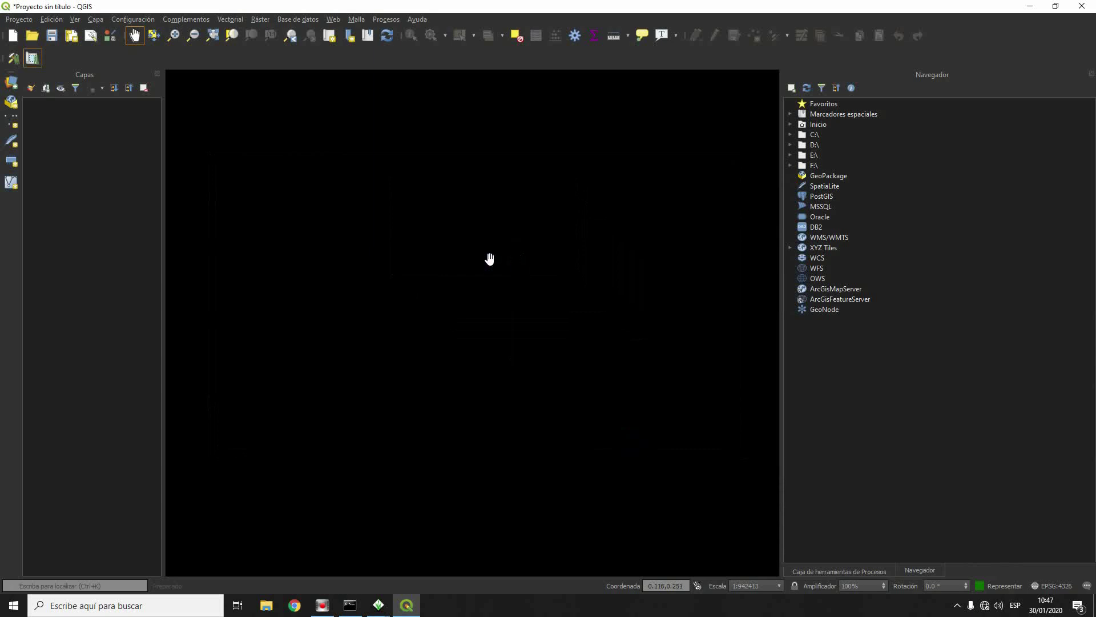
# Open the GRASS tools and start the r.out.gdal module for exporting rasters to various formats
pyautogui.click(13, 58)
pyautogui.moveTo(509, 140); pyautogui.dragTo(437, 130)
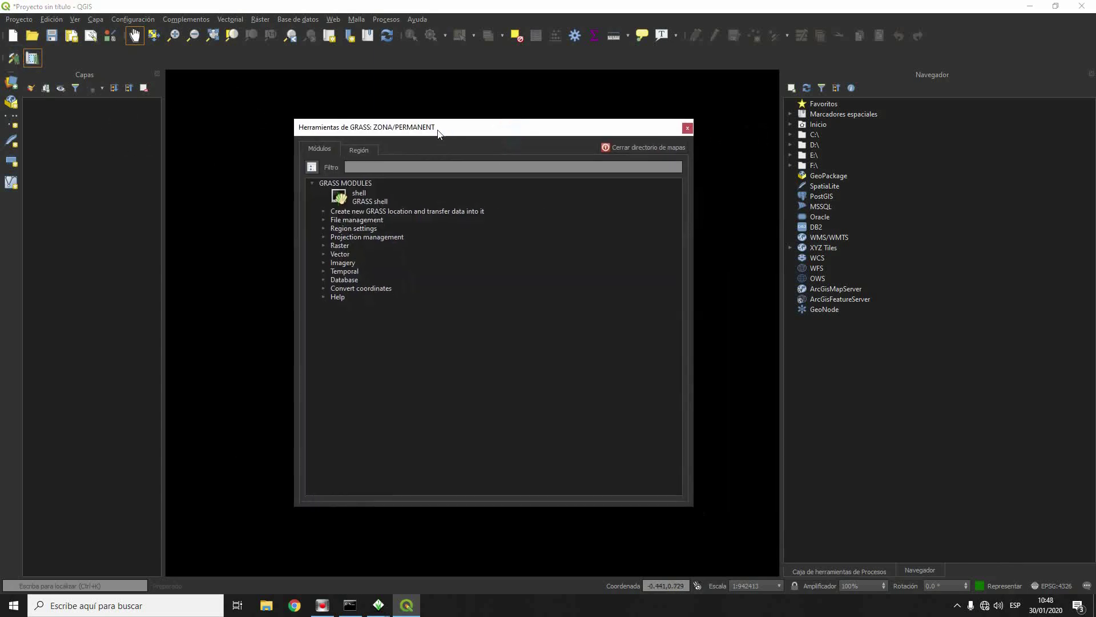
pyautogui.click(324, 220)
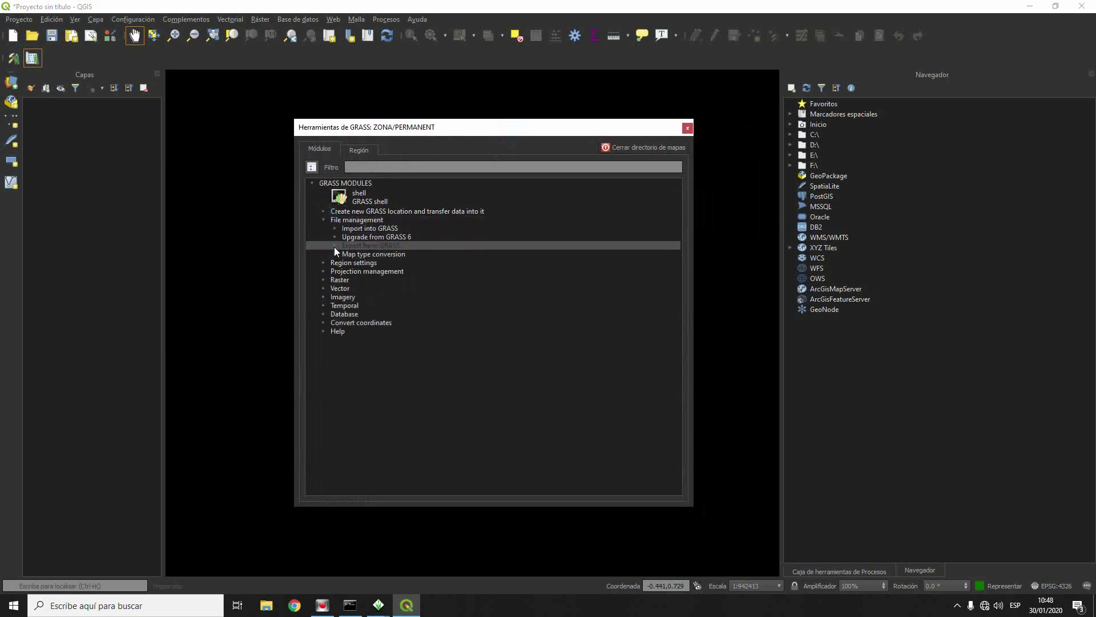
pyautogui.click(335, 246)
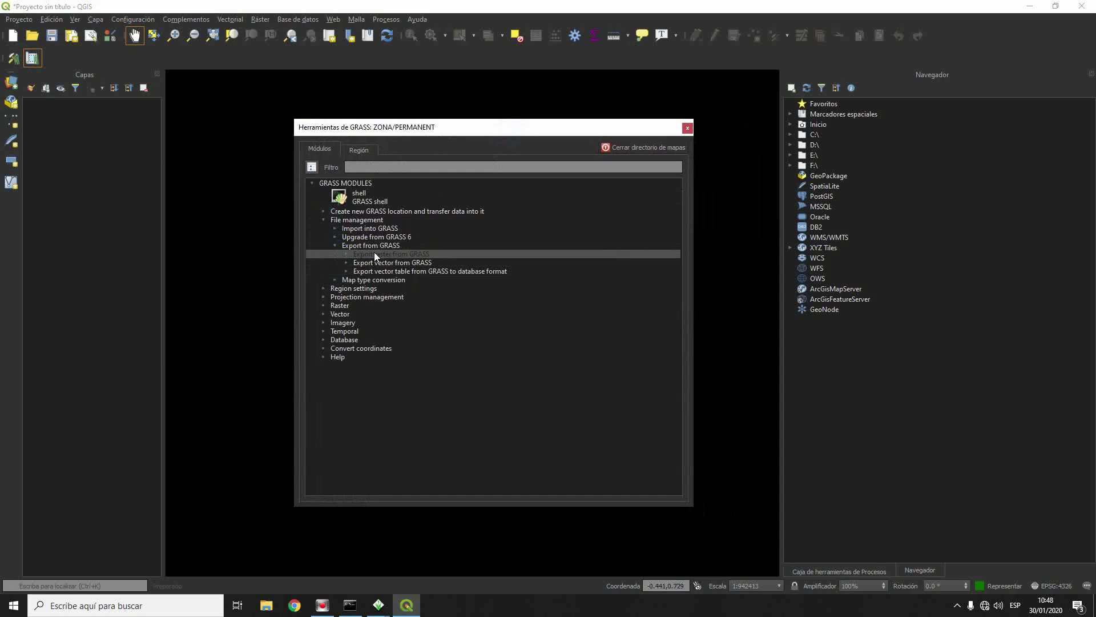
pyautogui.click(347, 255)
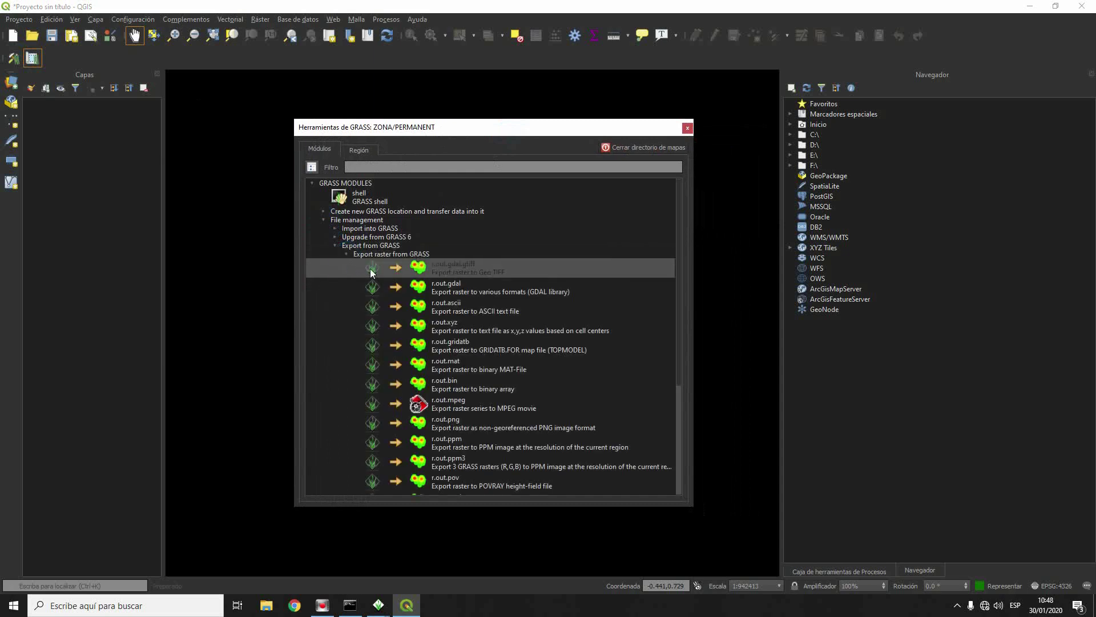
pyautogui.doubleClick(516, 290)
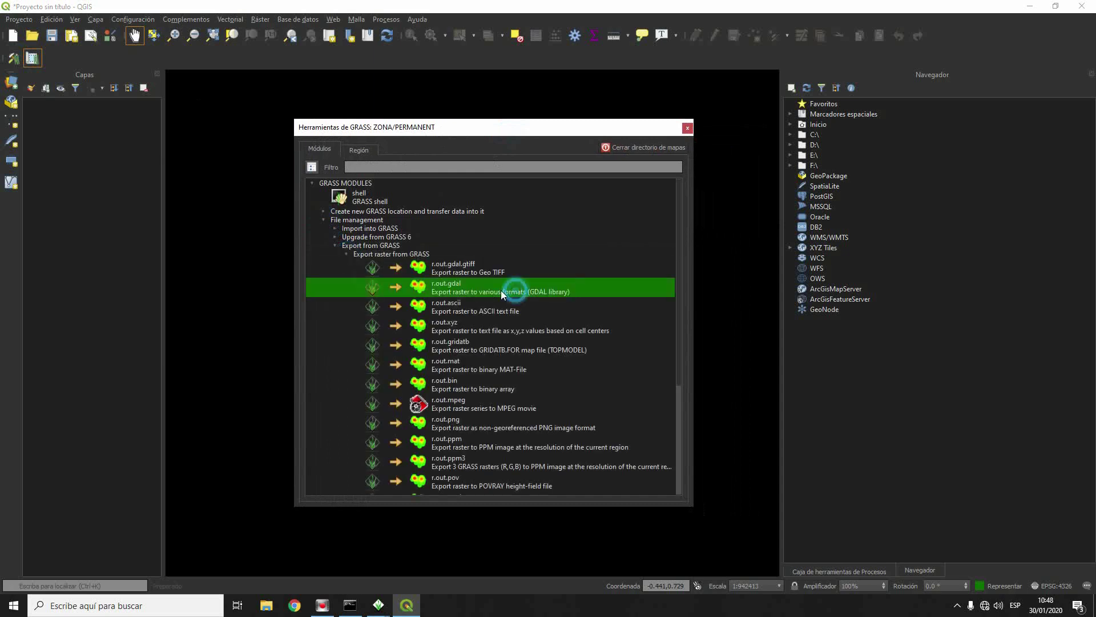
# Look through the available REFLEC_B bands for the raster map to export
pyautogui.click(657, 227)
pyautogui.scroll(-5, 400, 268)
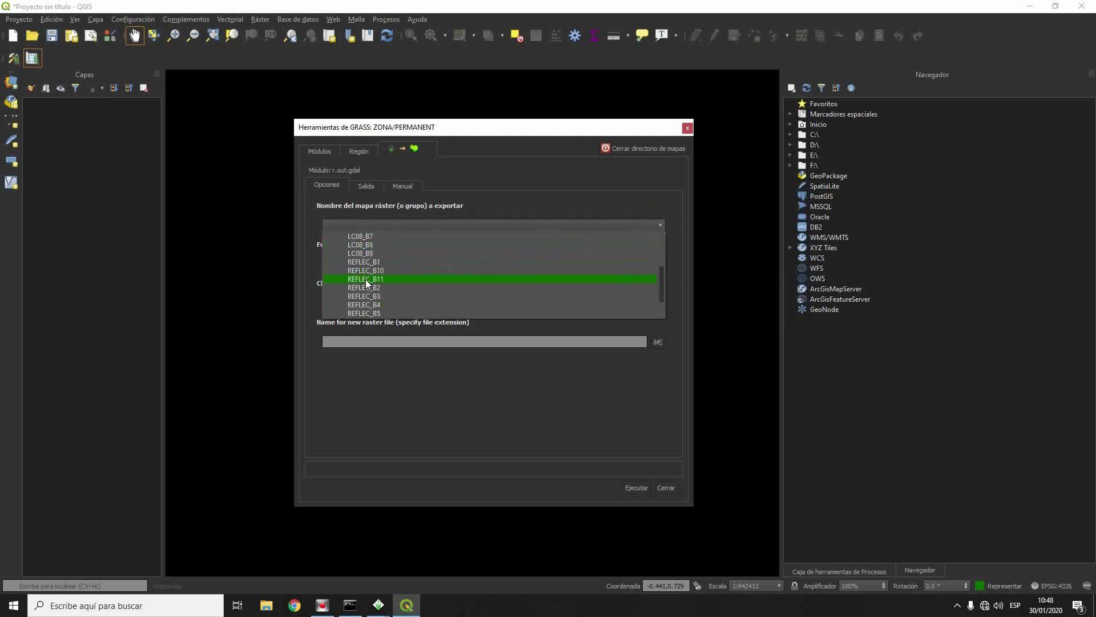
pyautogui.scroll(-2, 399, 279)
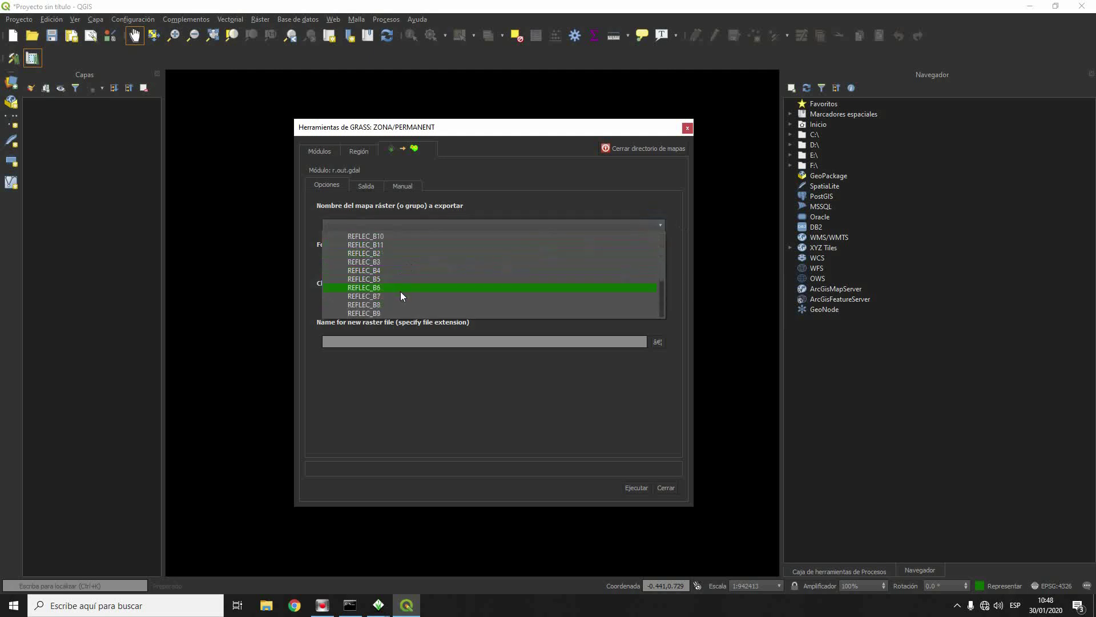